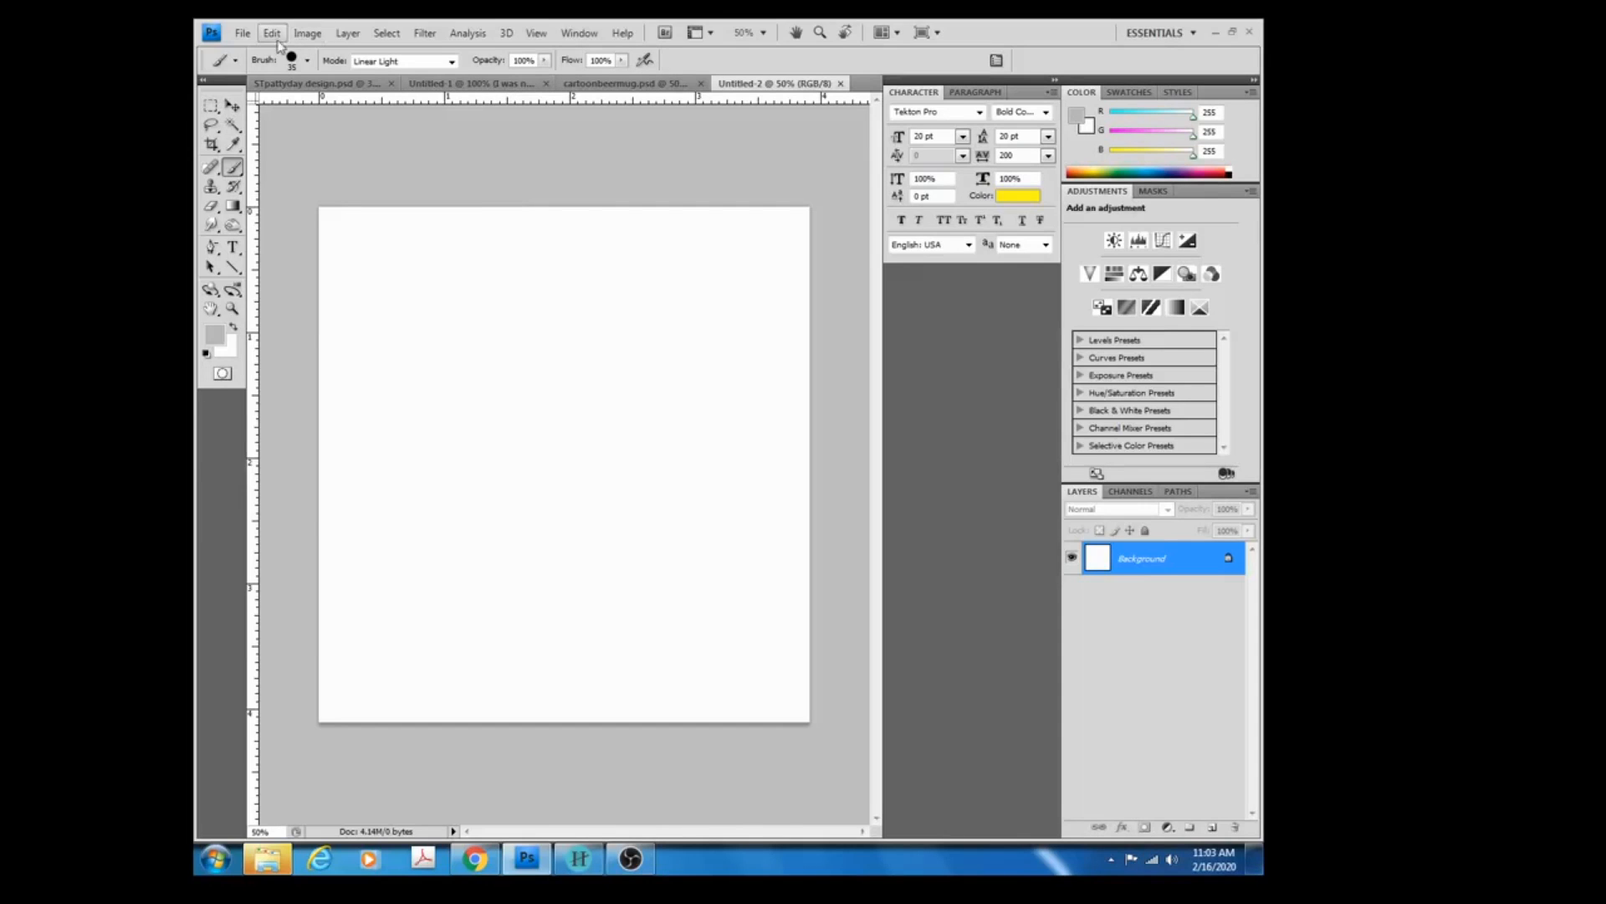
Open the BACKGLIDANYELLOWT JPEG image of the yellow T-shirt from the Desktop.
left_click(243, 34)
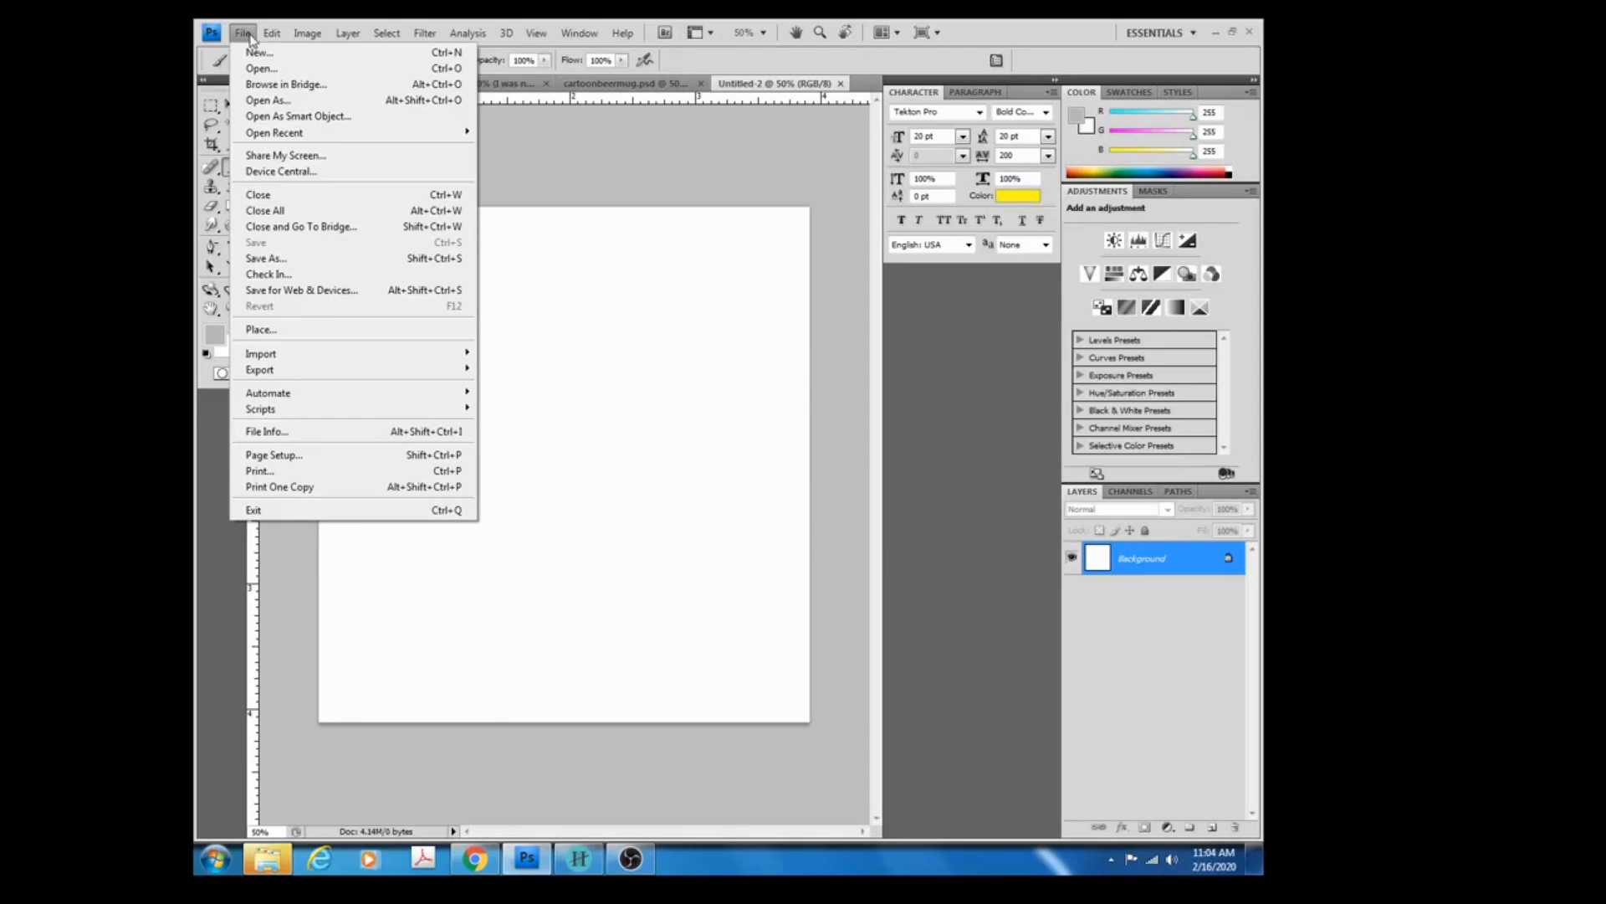
left_click(263, 68)
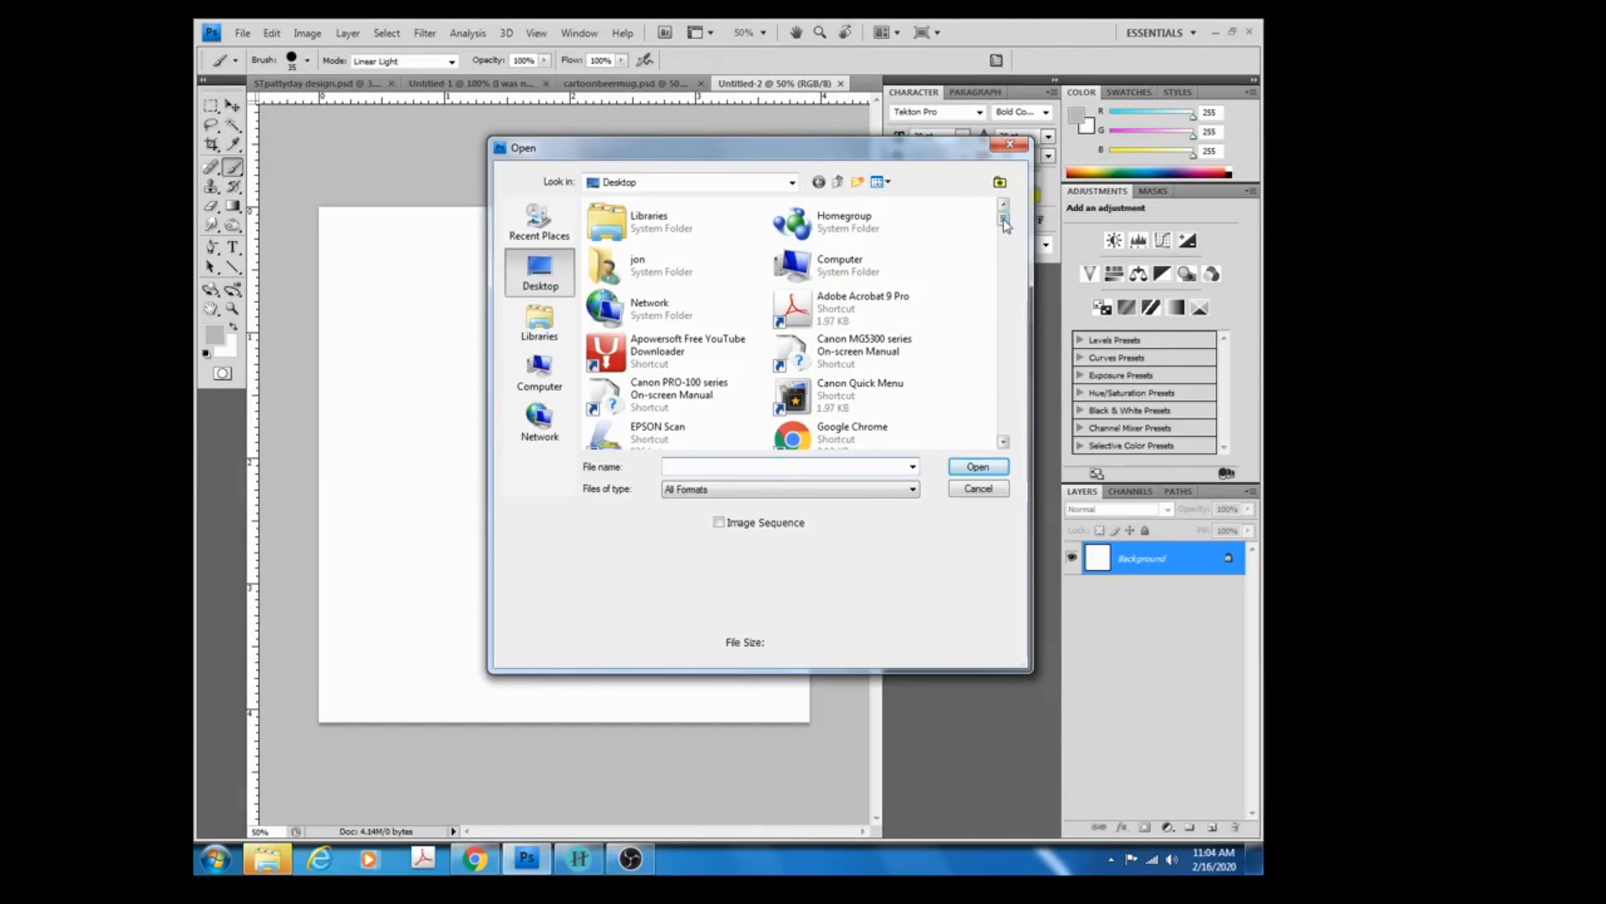
left_click_drag(1004, 221, 1004, 260)
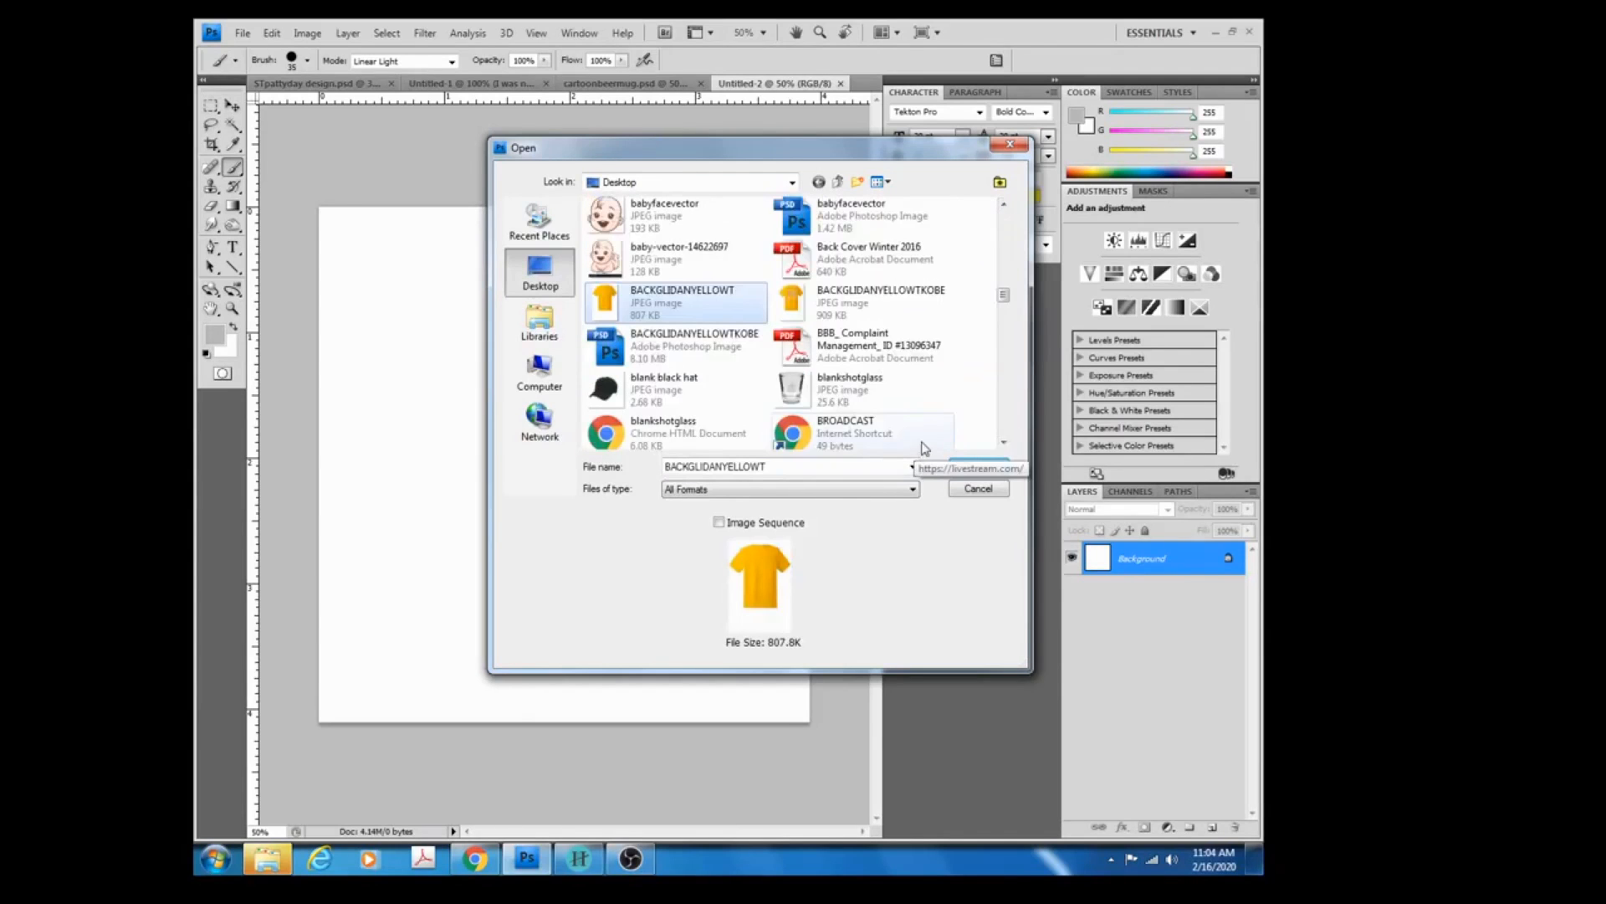
left_click(975, 466)
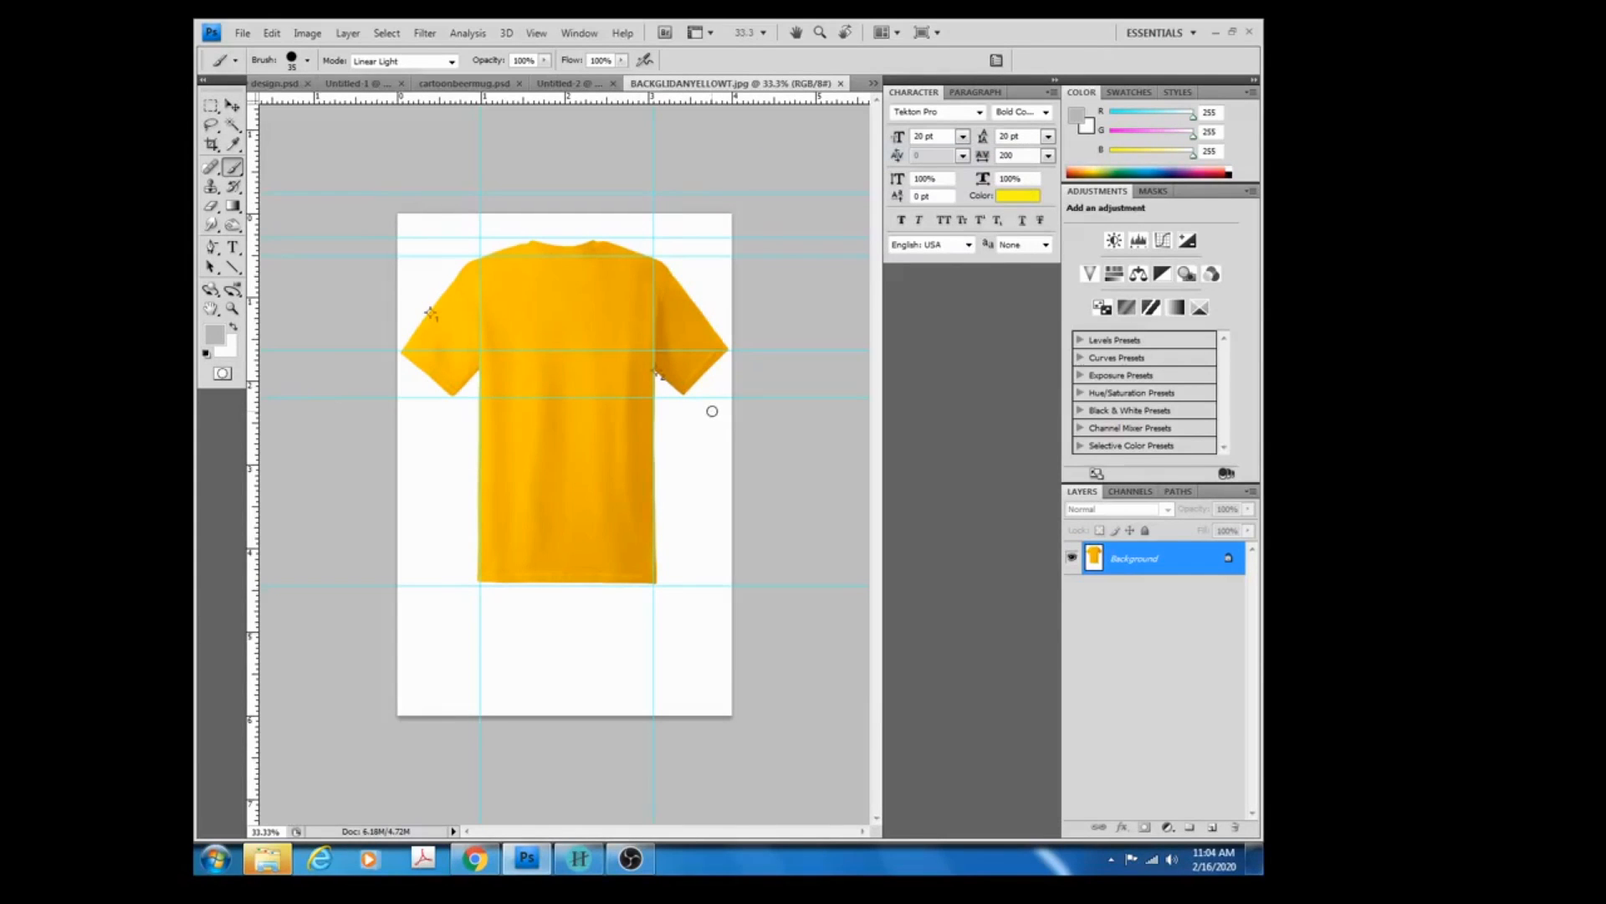
Duplicate the shirt layer, delete the white area around the shirt using the Magic Wand, and hide the original Background layer.
key("ctrl+j")
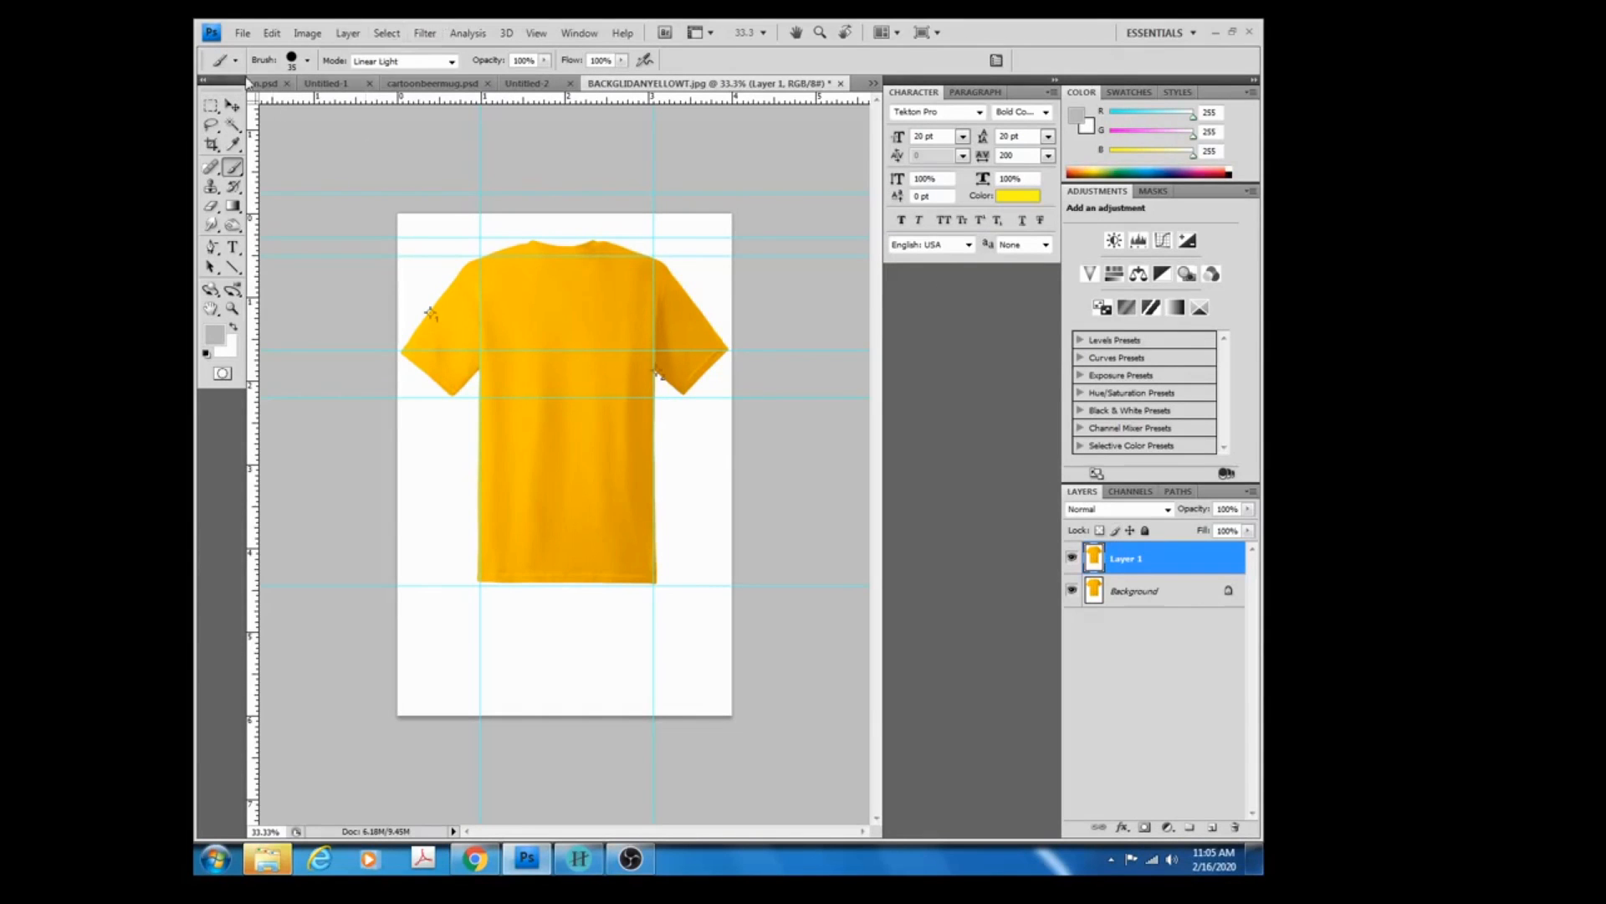
left_click(234, 126)
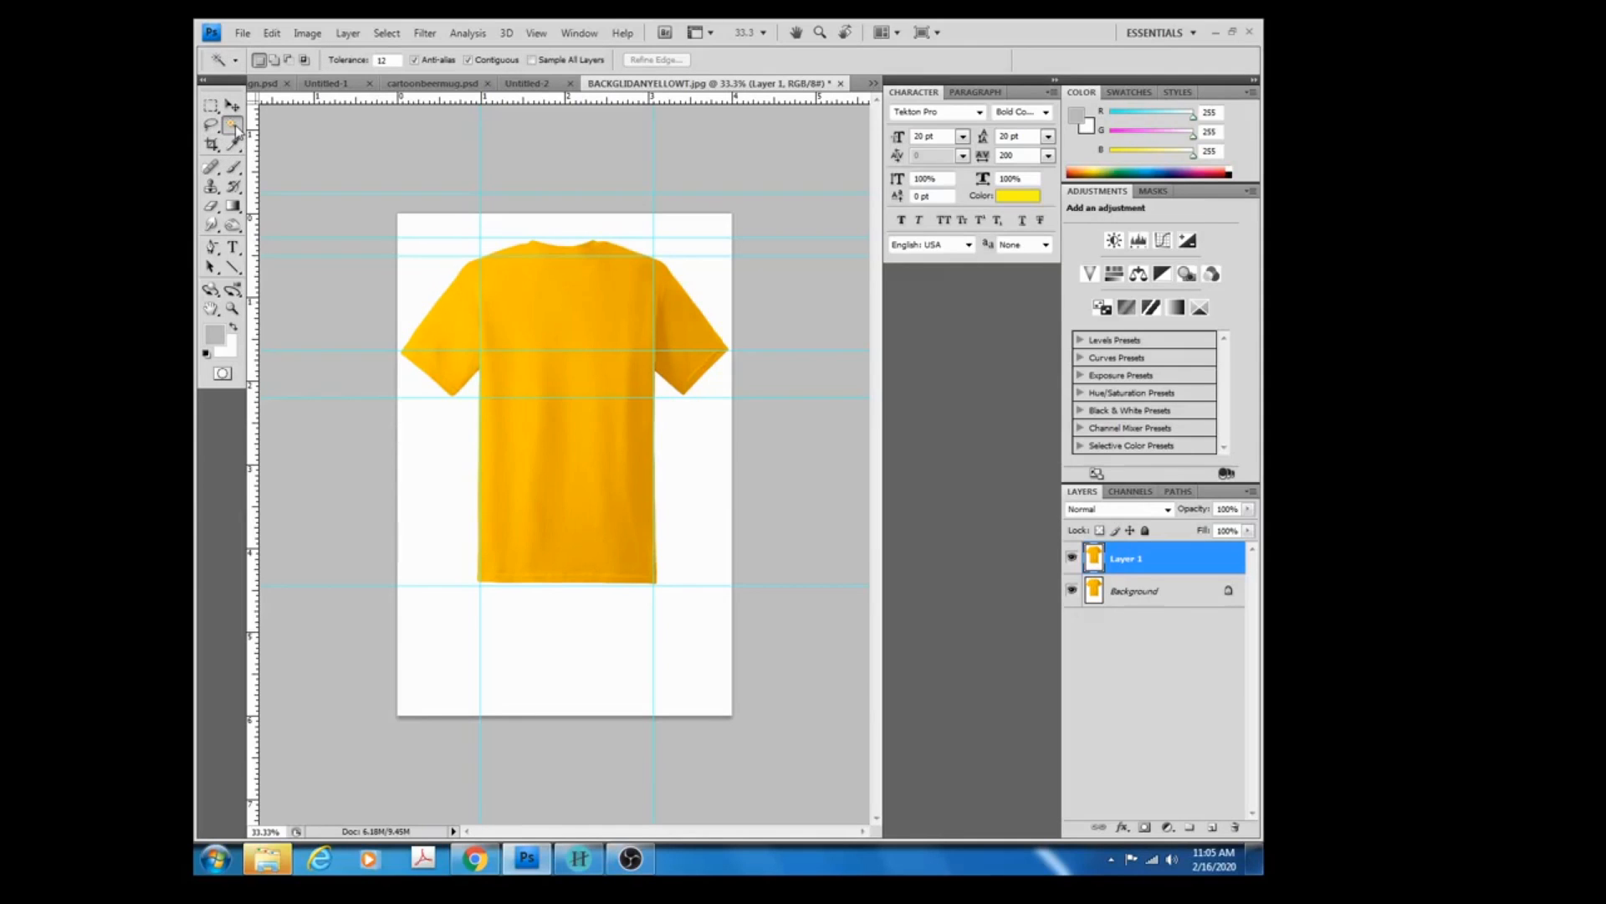
left_click(411, 284)
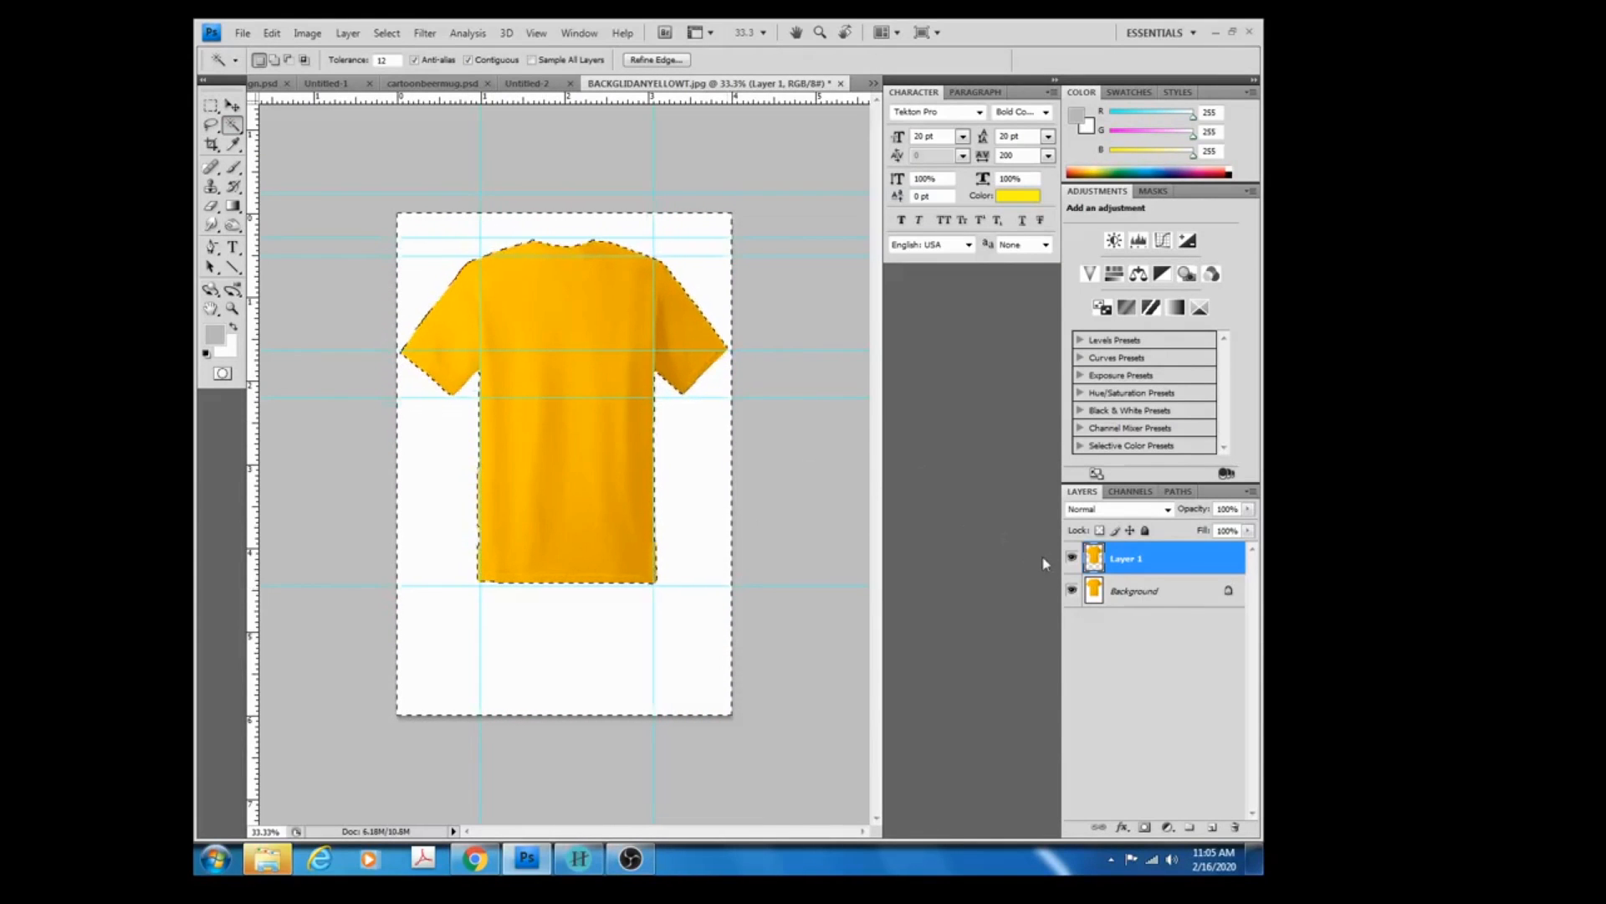
left_click(1072, 592)
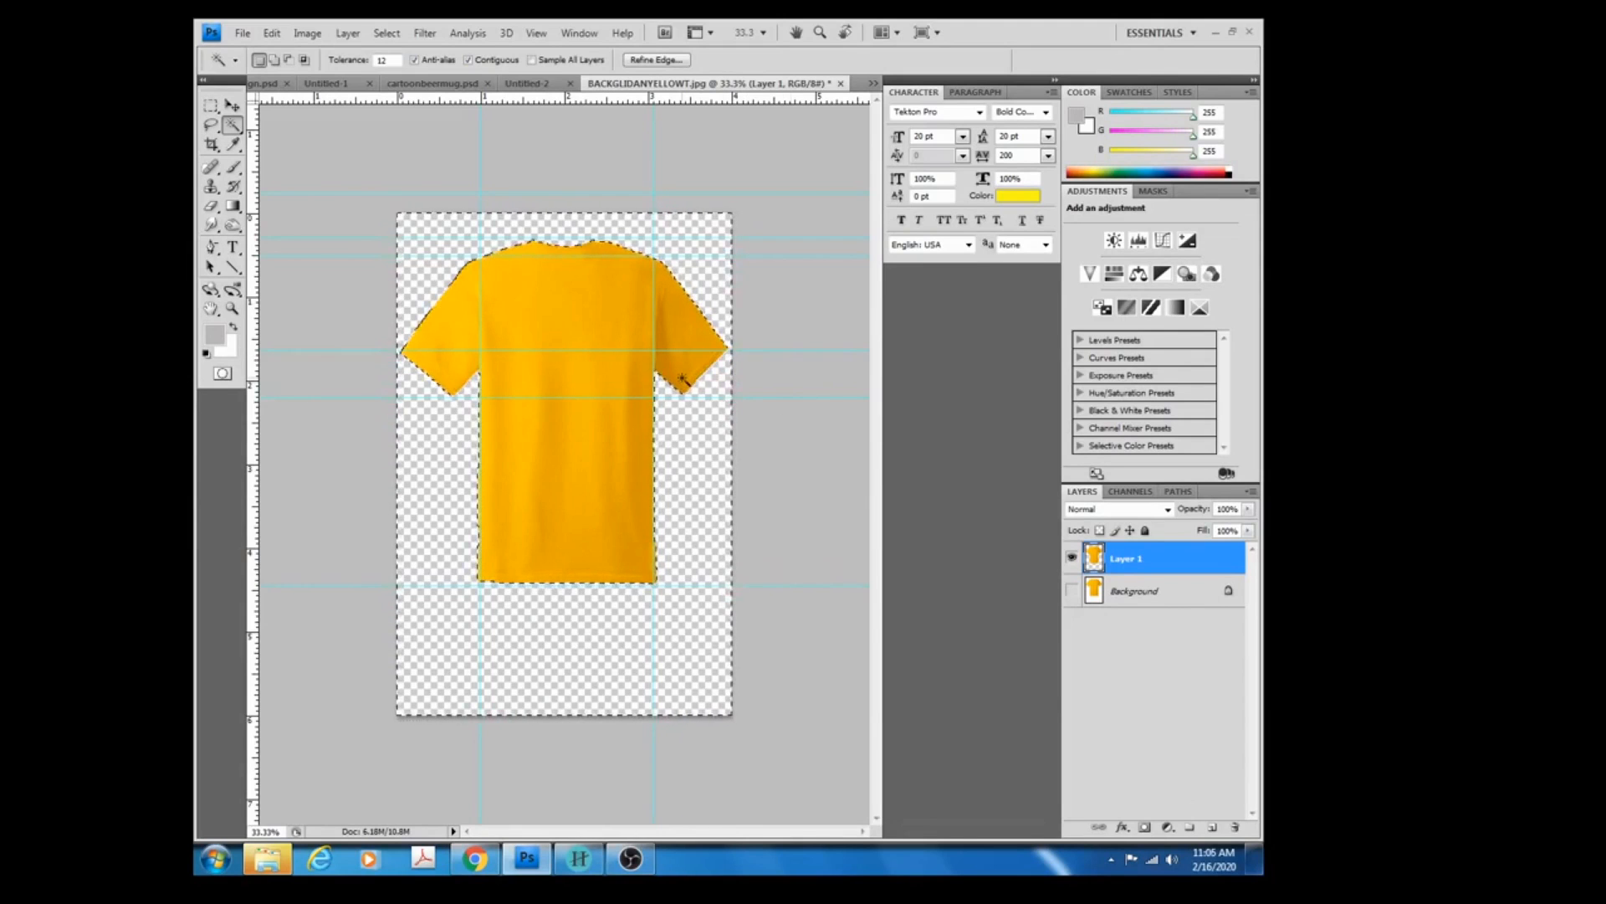
key("ctrl+d")
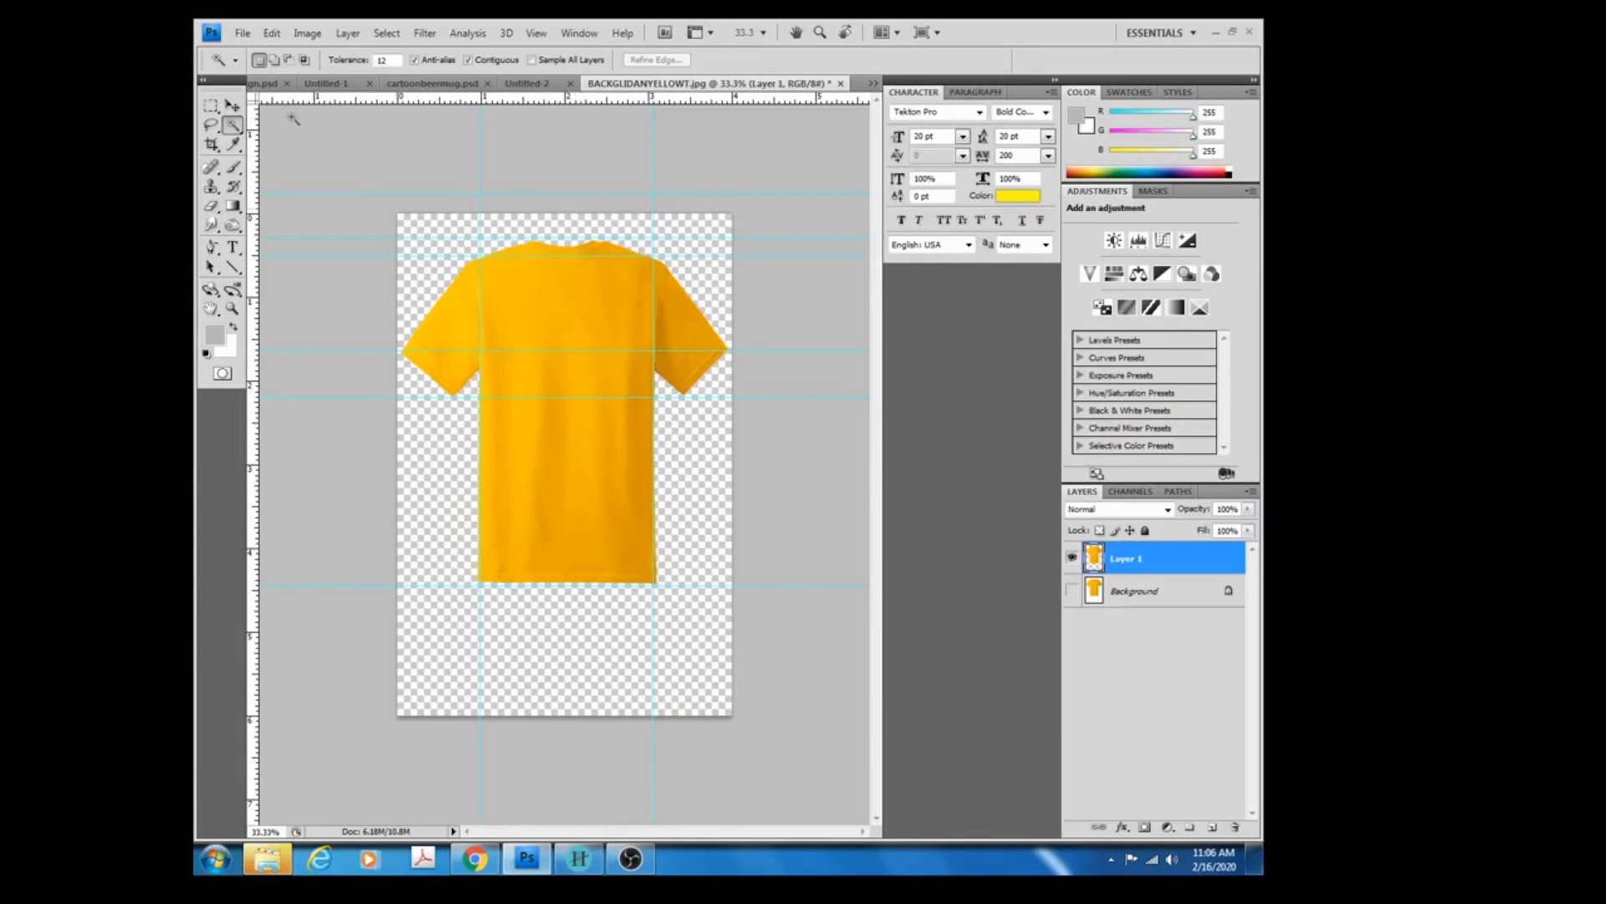
Add a Color Overlay effect to the cut-out shirt on Layer 1 and set its color to dark green 069c22.
left_click(233, 107)
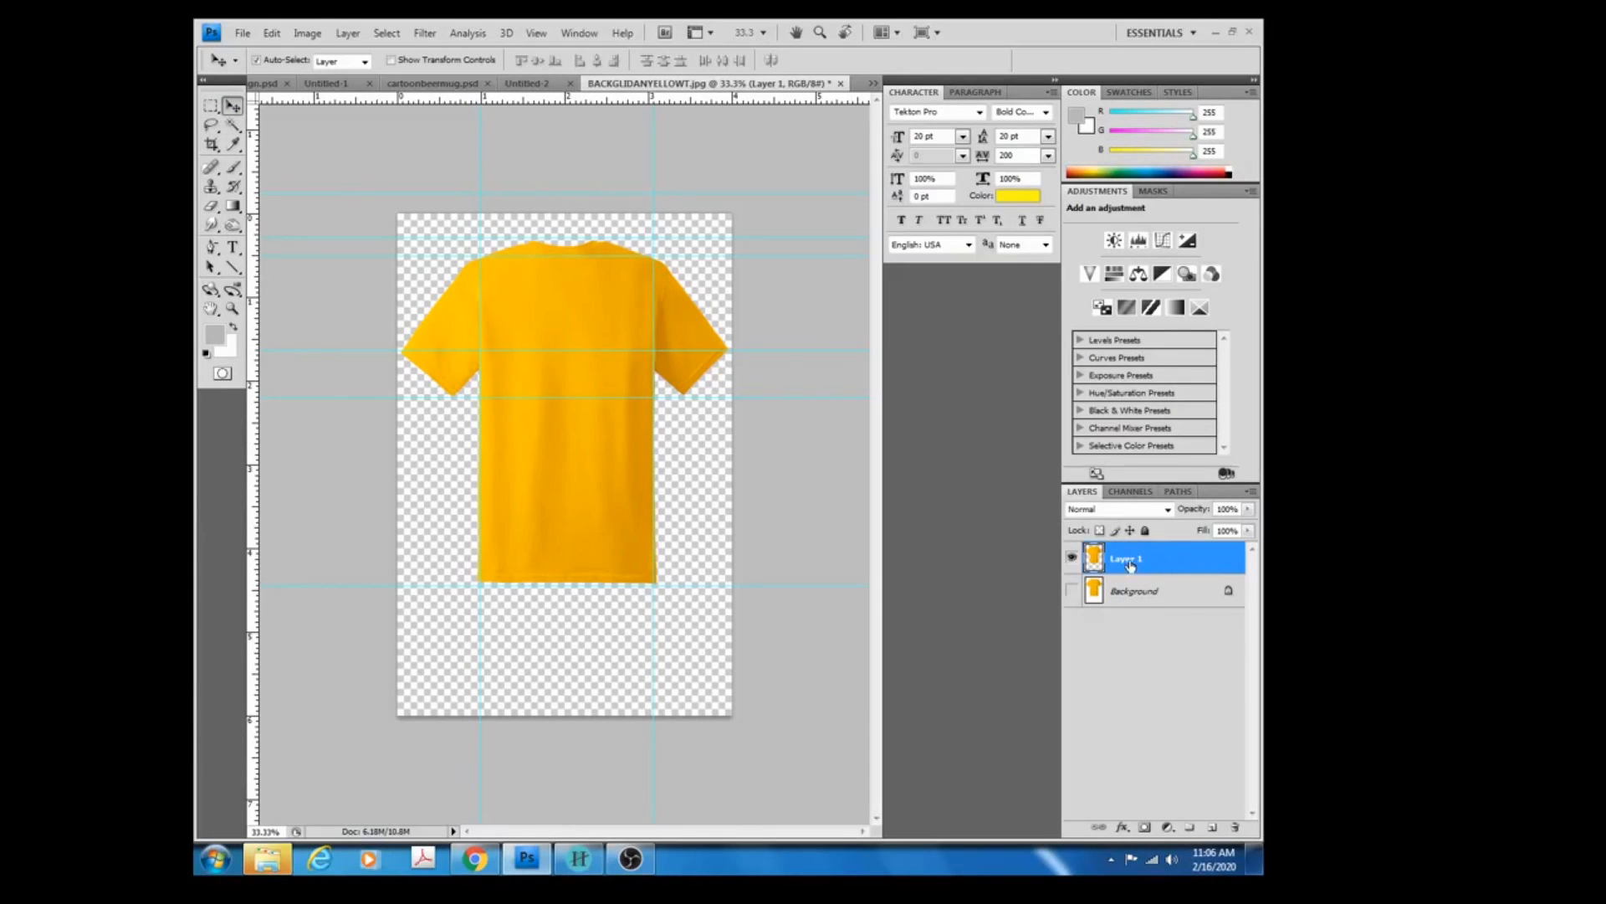
double_click(1183, 566)
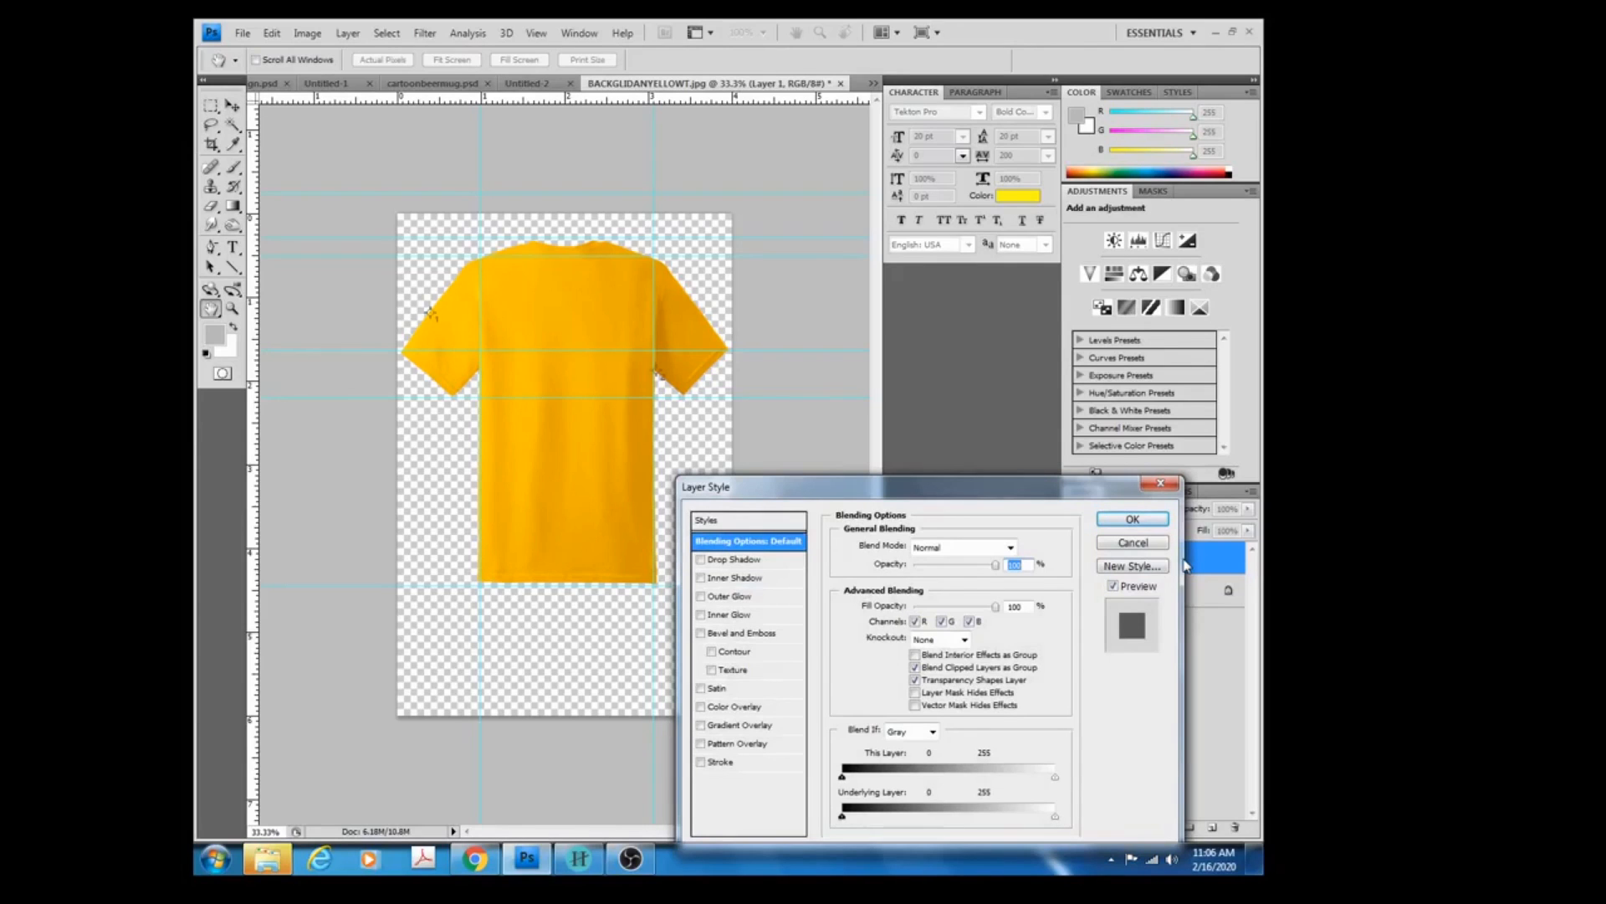
left_click(702, 707)
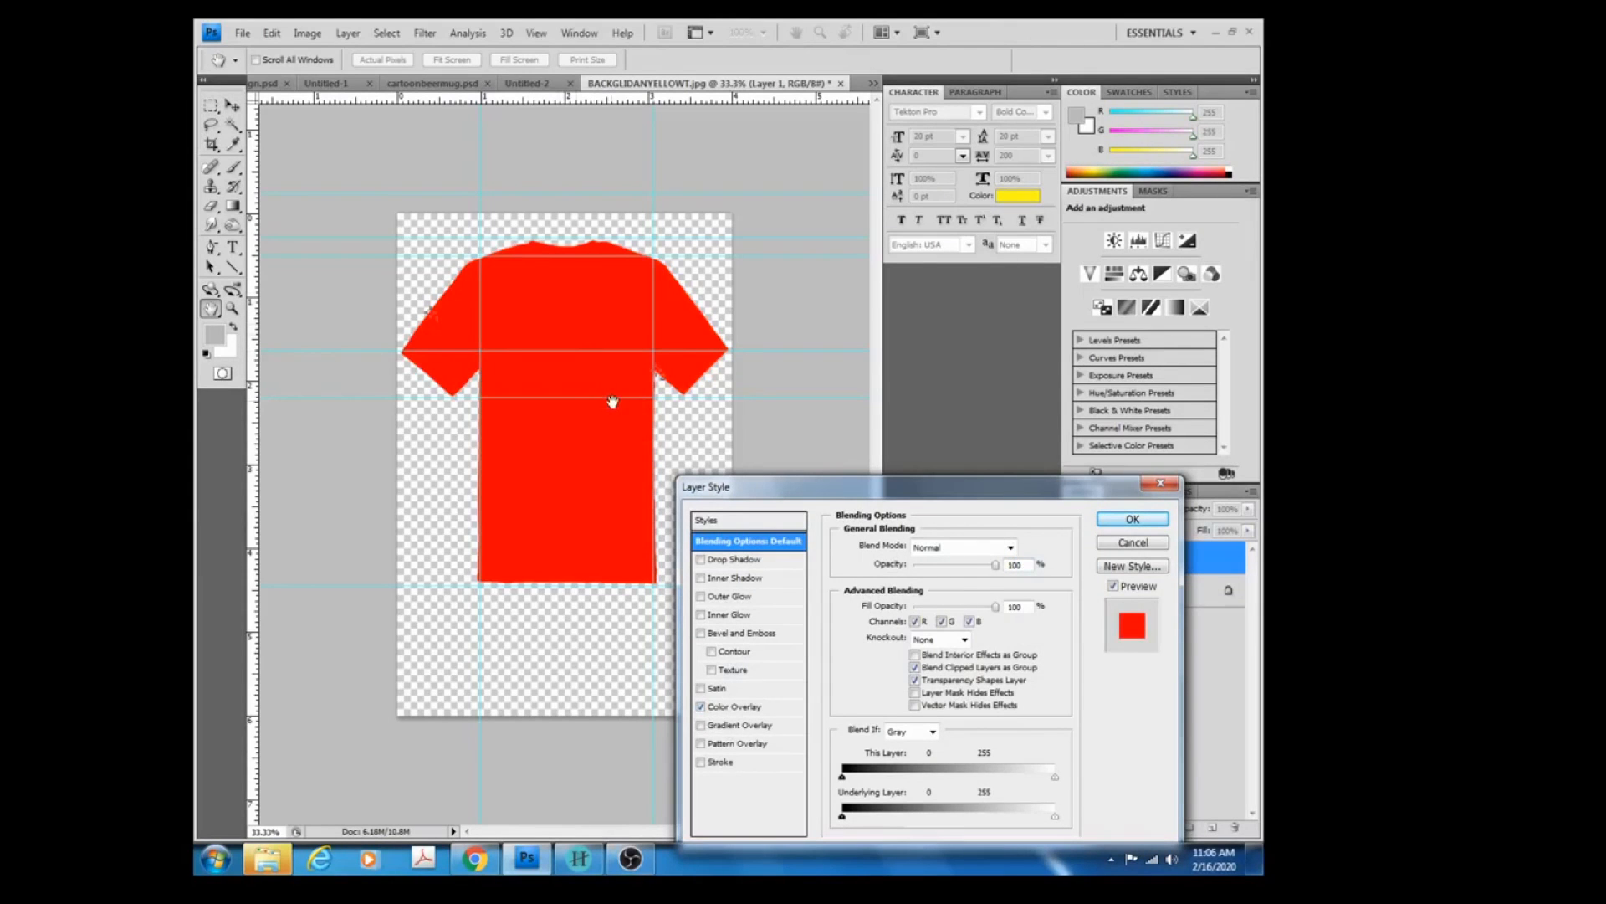
left_click(737, 707)
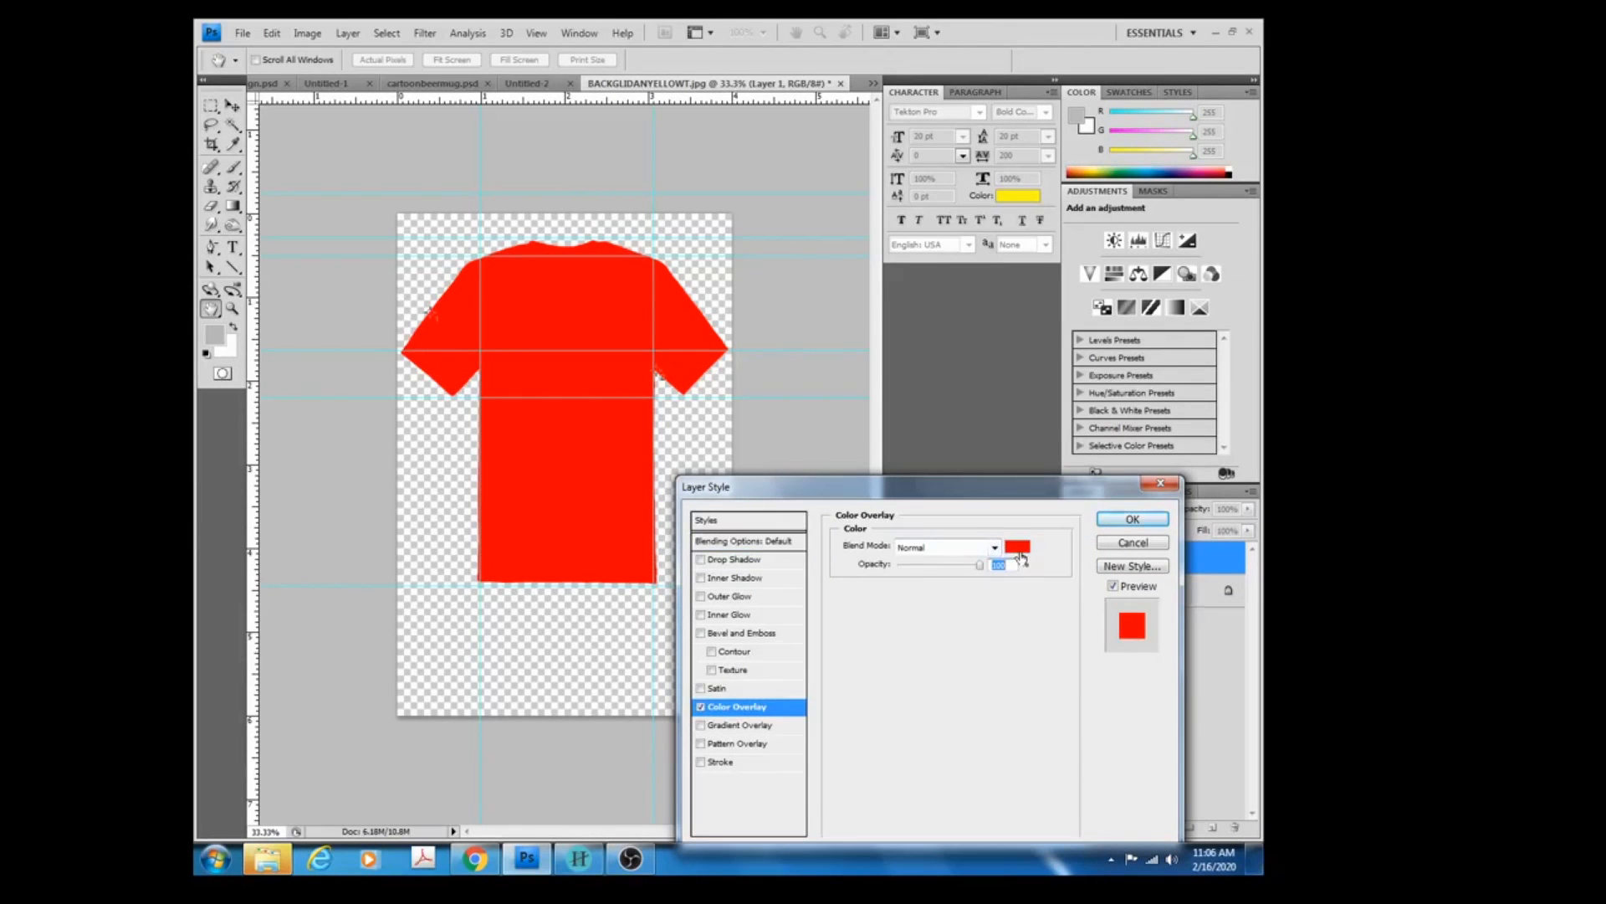
left_click(1019, 548)
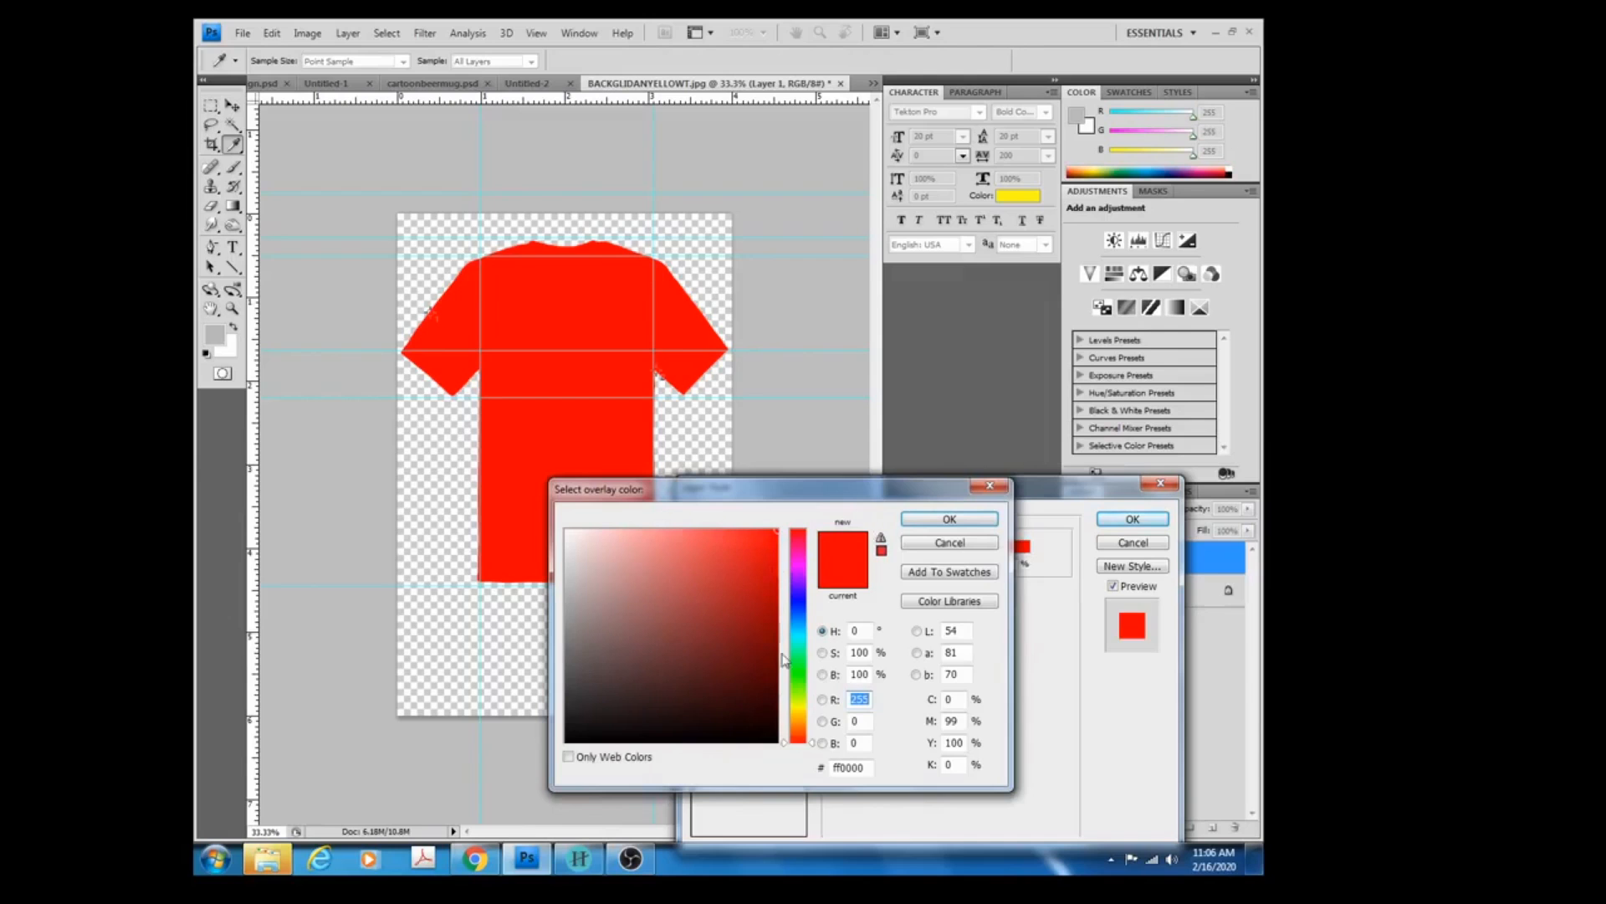
left_click(785, 663)
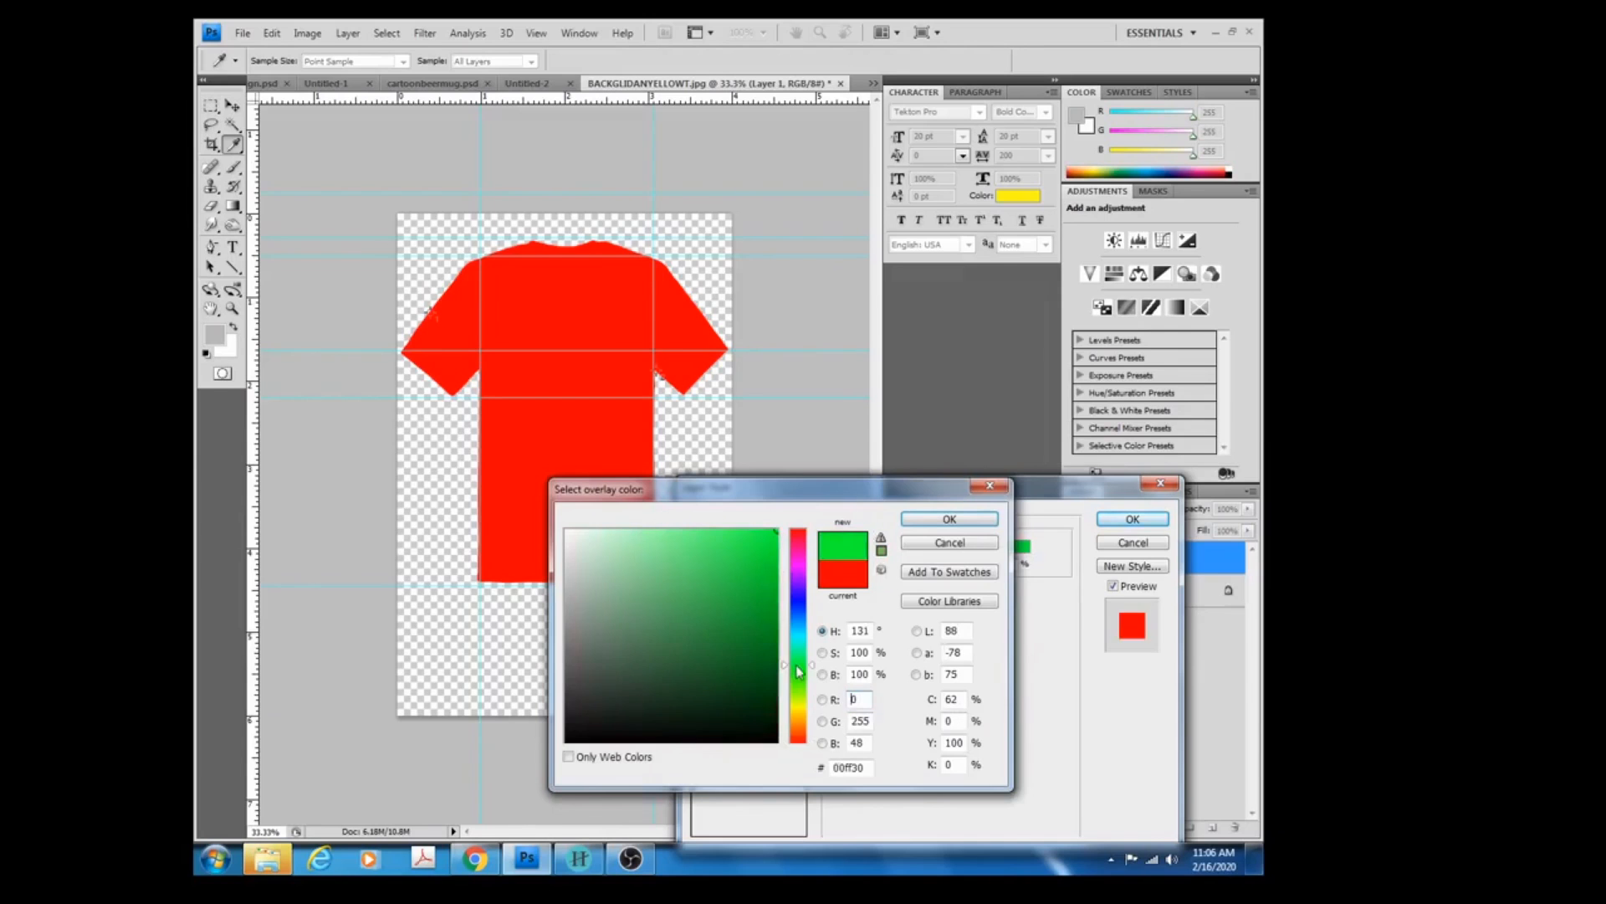
left_click(771, 612)
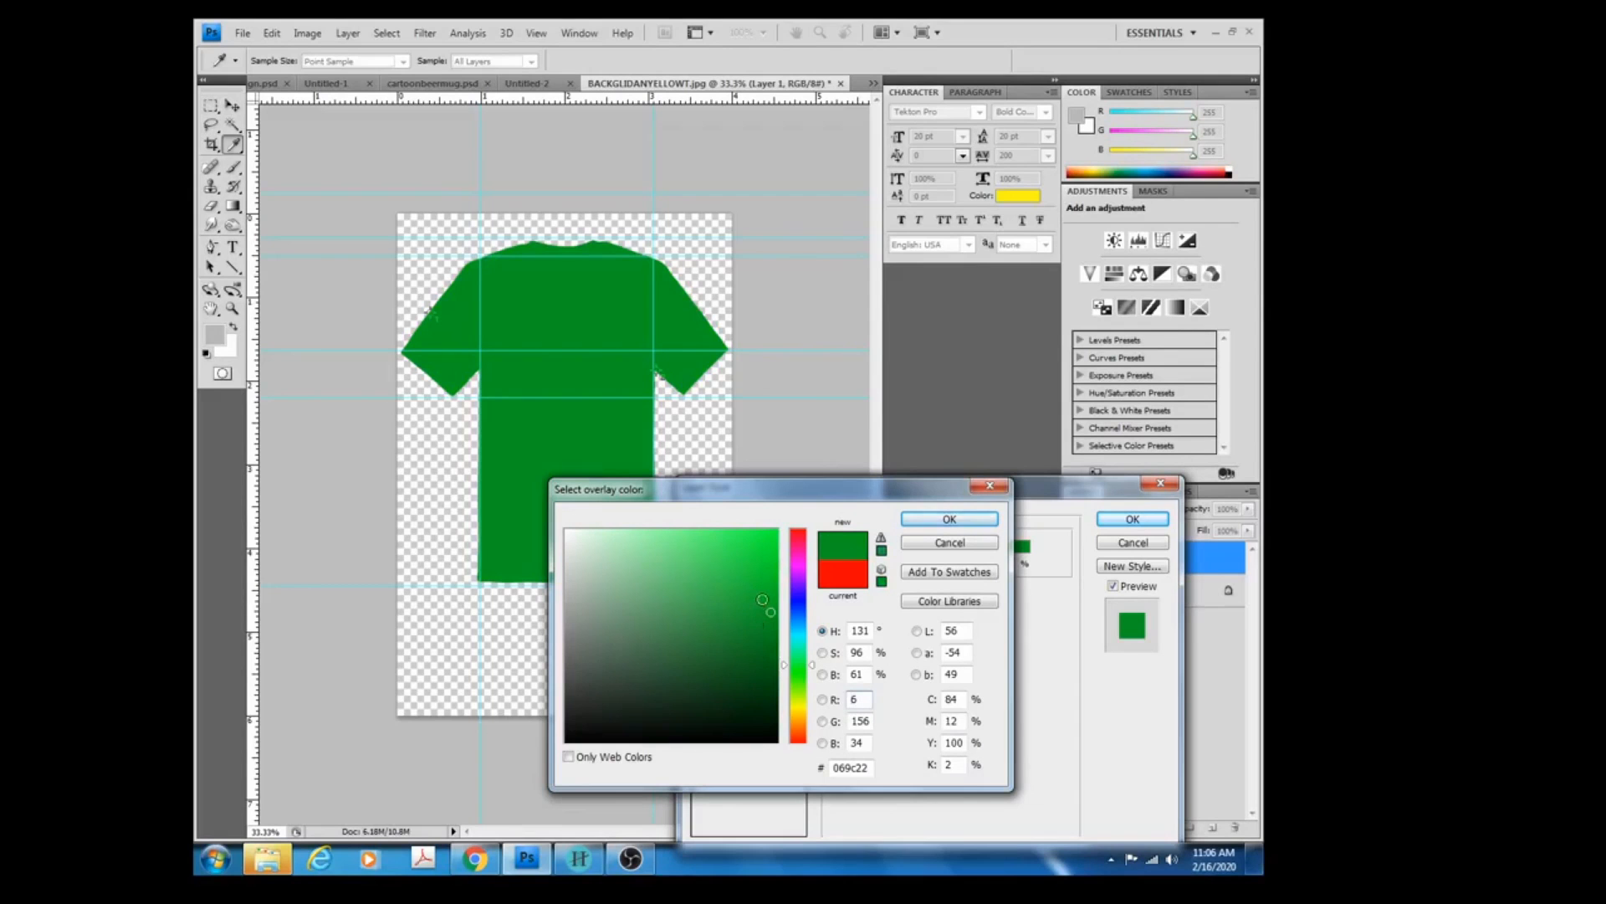
left_click(919, 526)
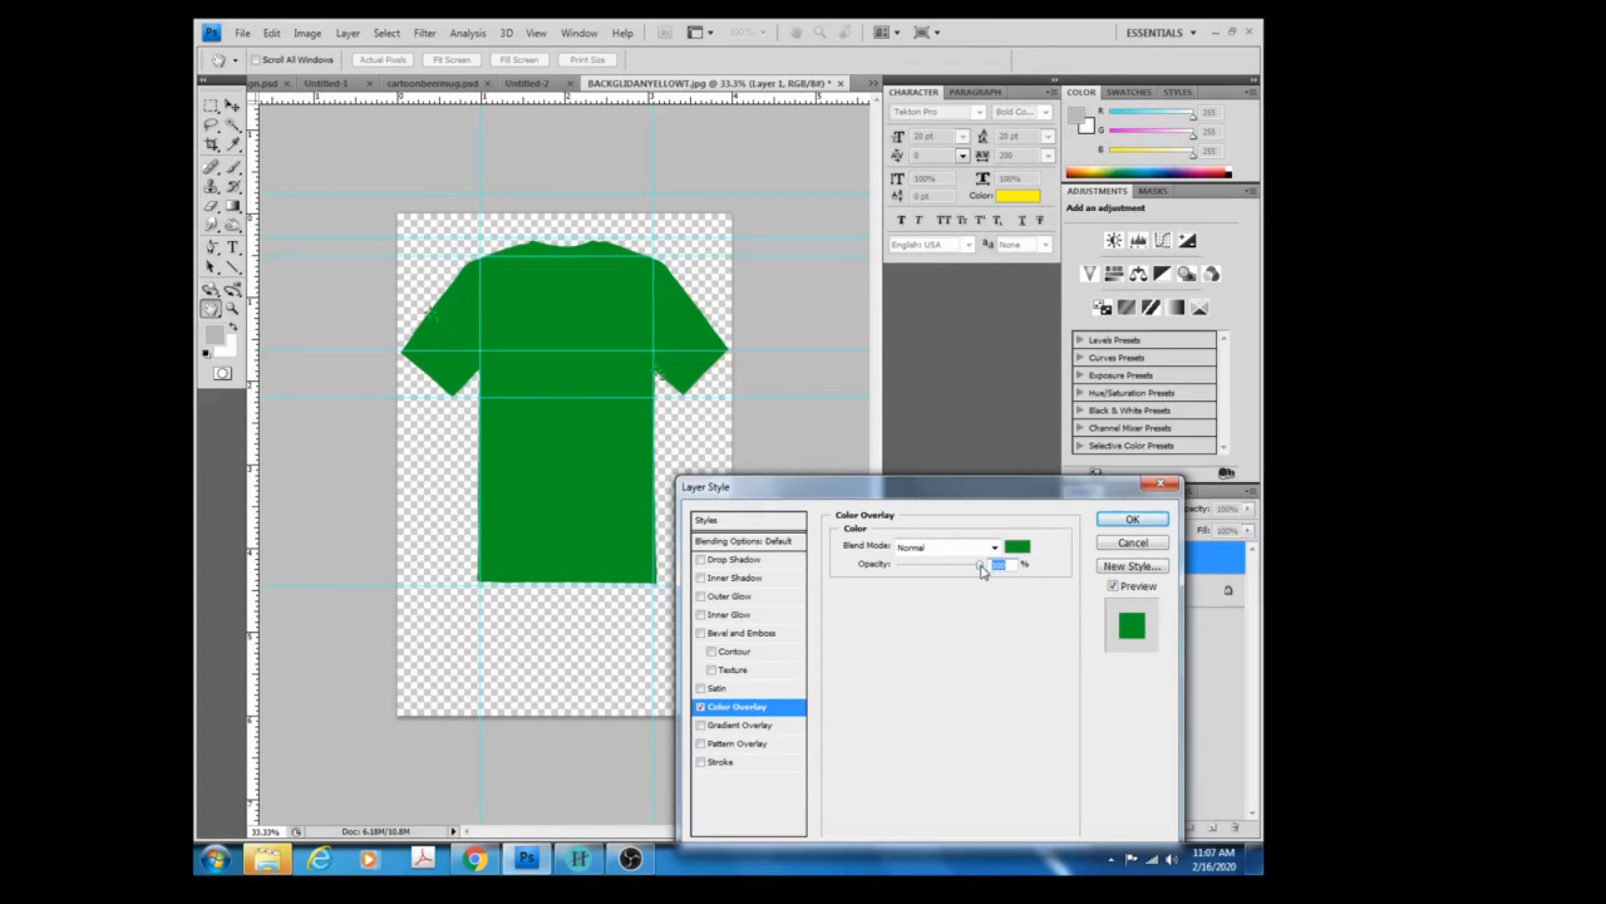
Lower the green Color Overlay's opacity until the shirt's fabric shading shows through, and apply the layer style.
left_click_drag(980, 566, 953, 578)
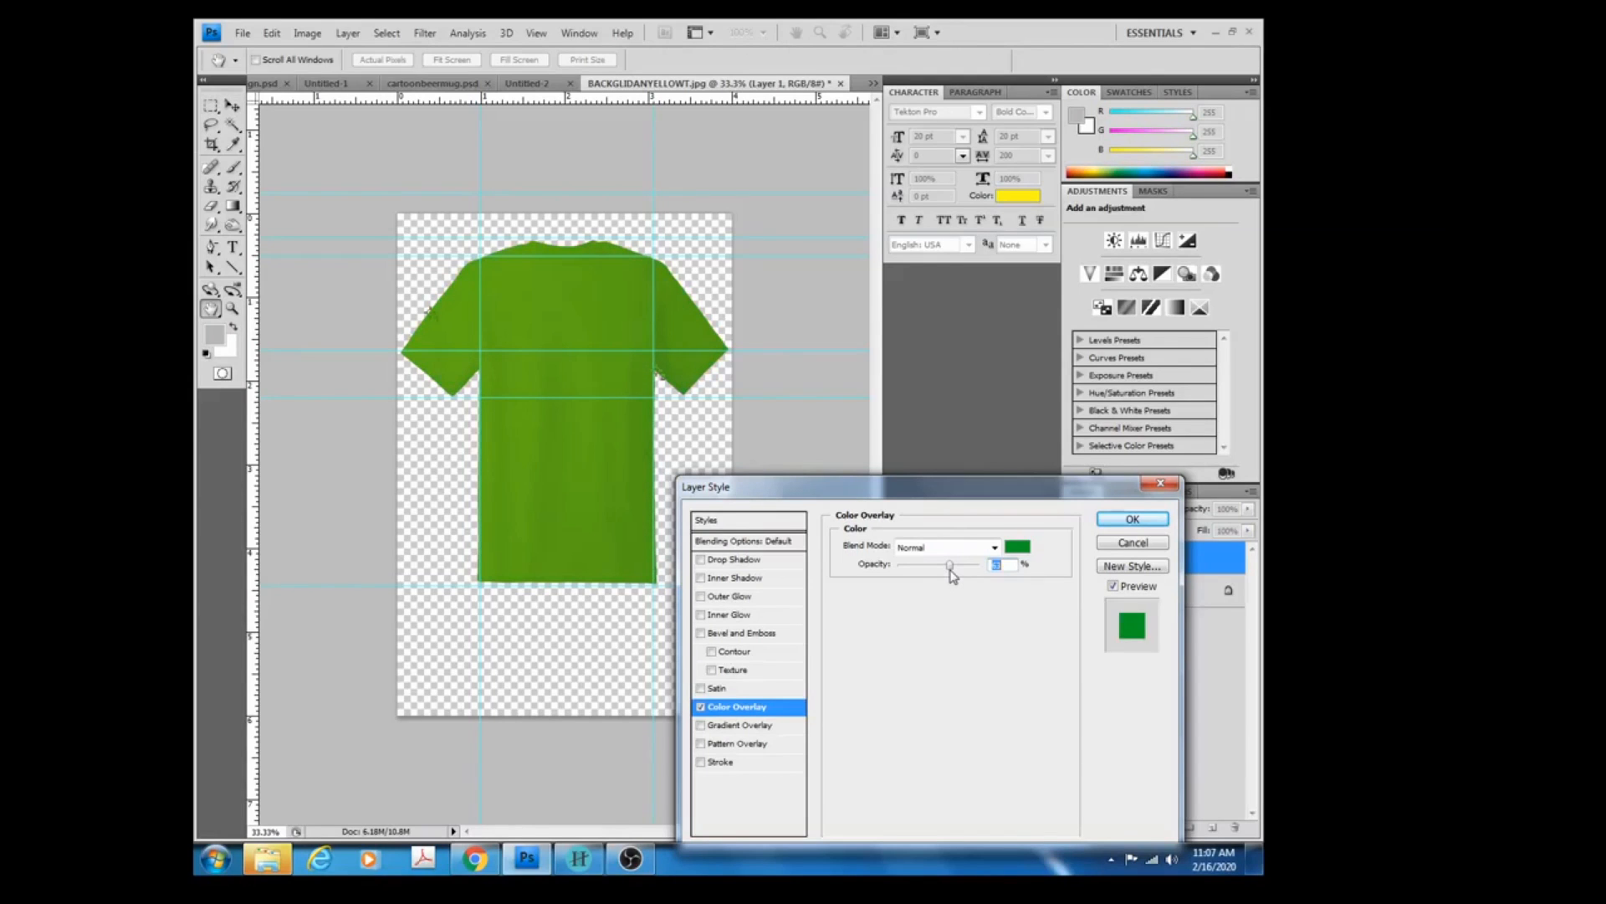
left_click_drag(950, 570, 944, 570)
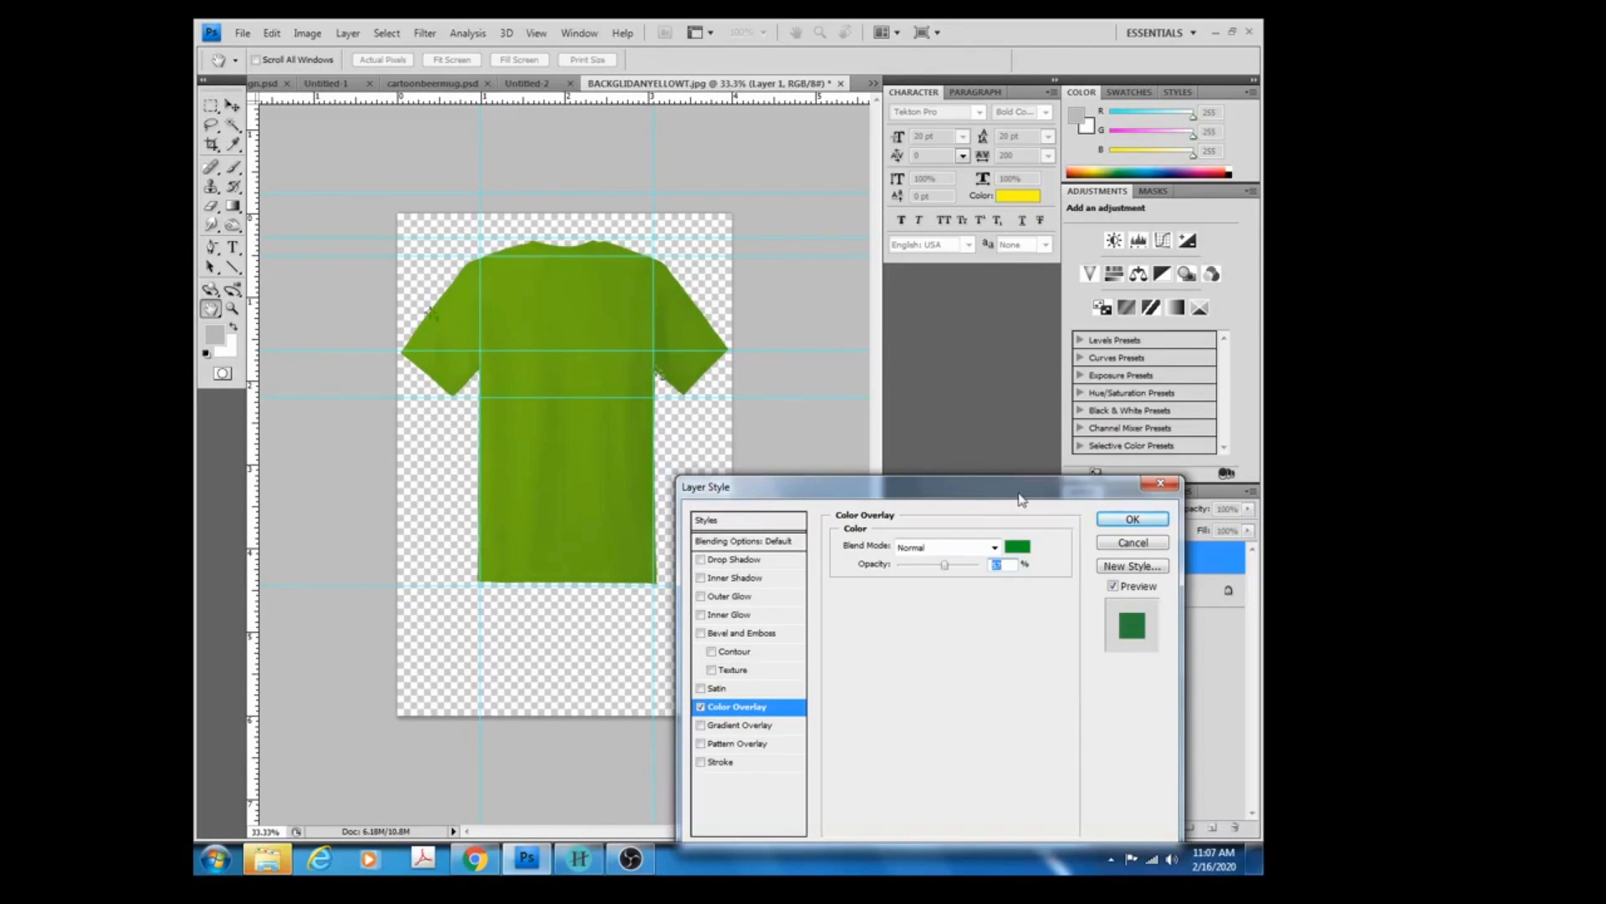
left_click_drag(944, 566, 952, 574)
left_click(1126, 521)
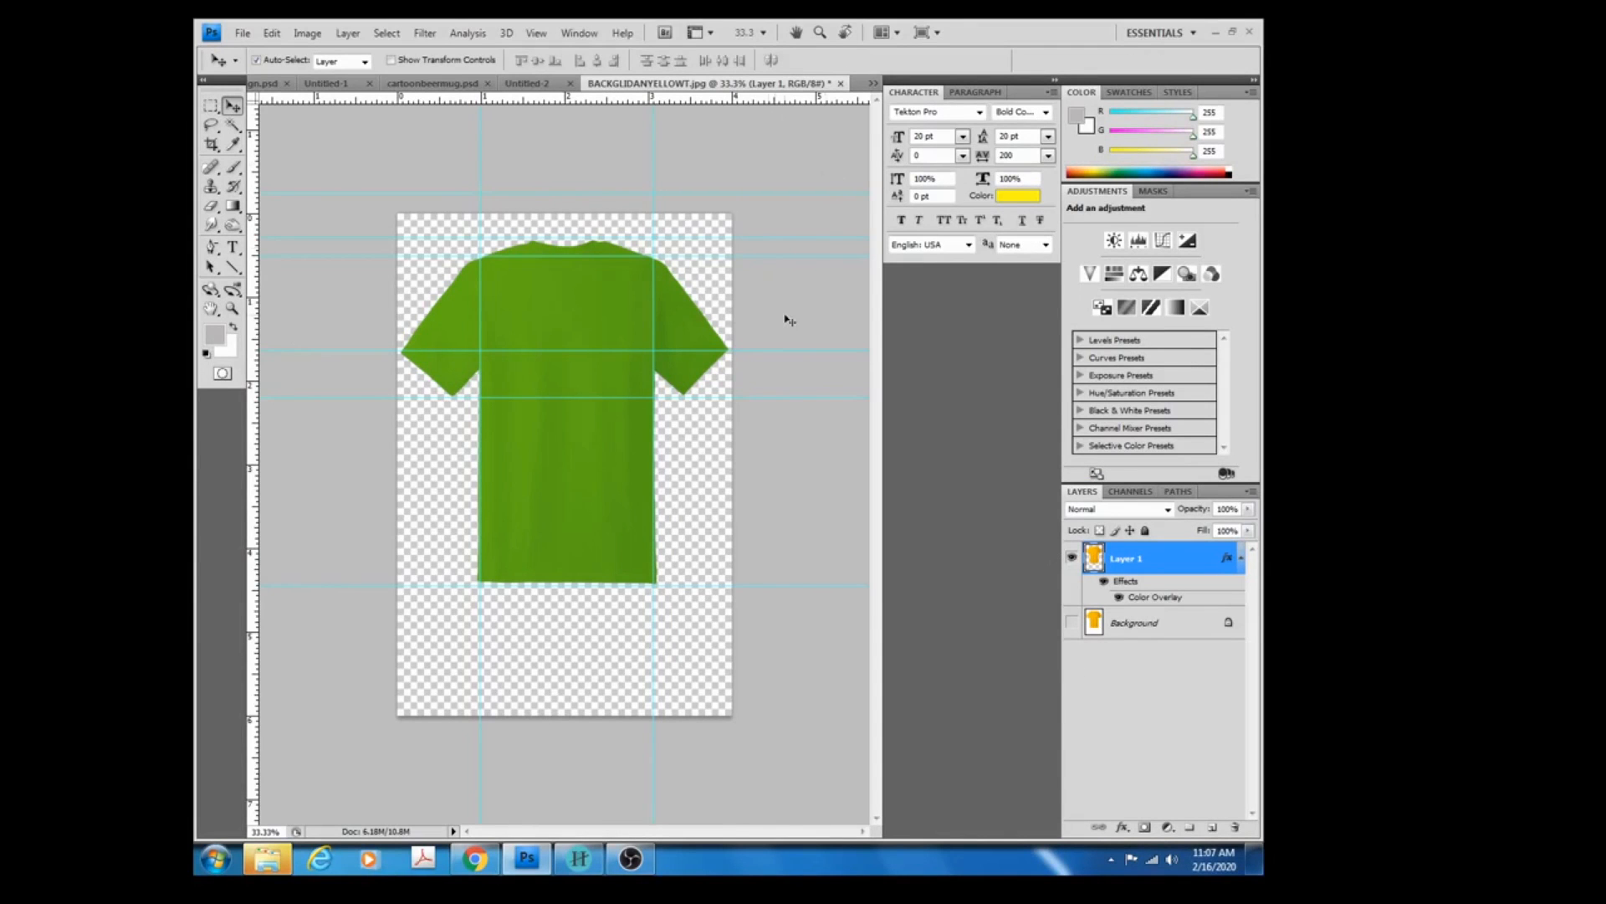
Create a paragraph text box across the shirt's back below the neckline and set the font size to 30 pt.
left_click(233, 249)
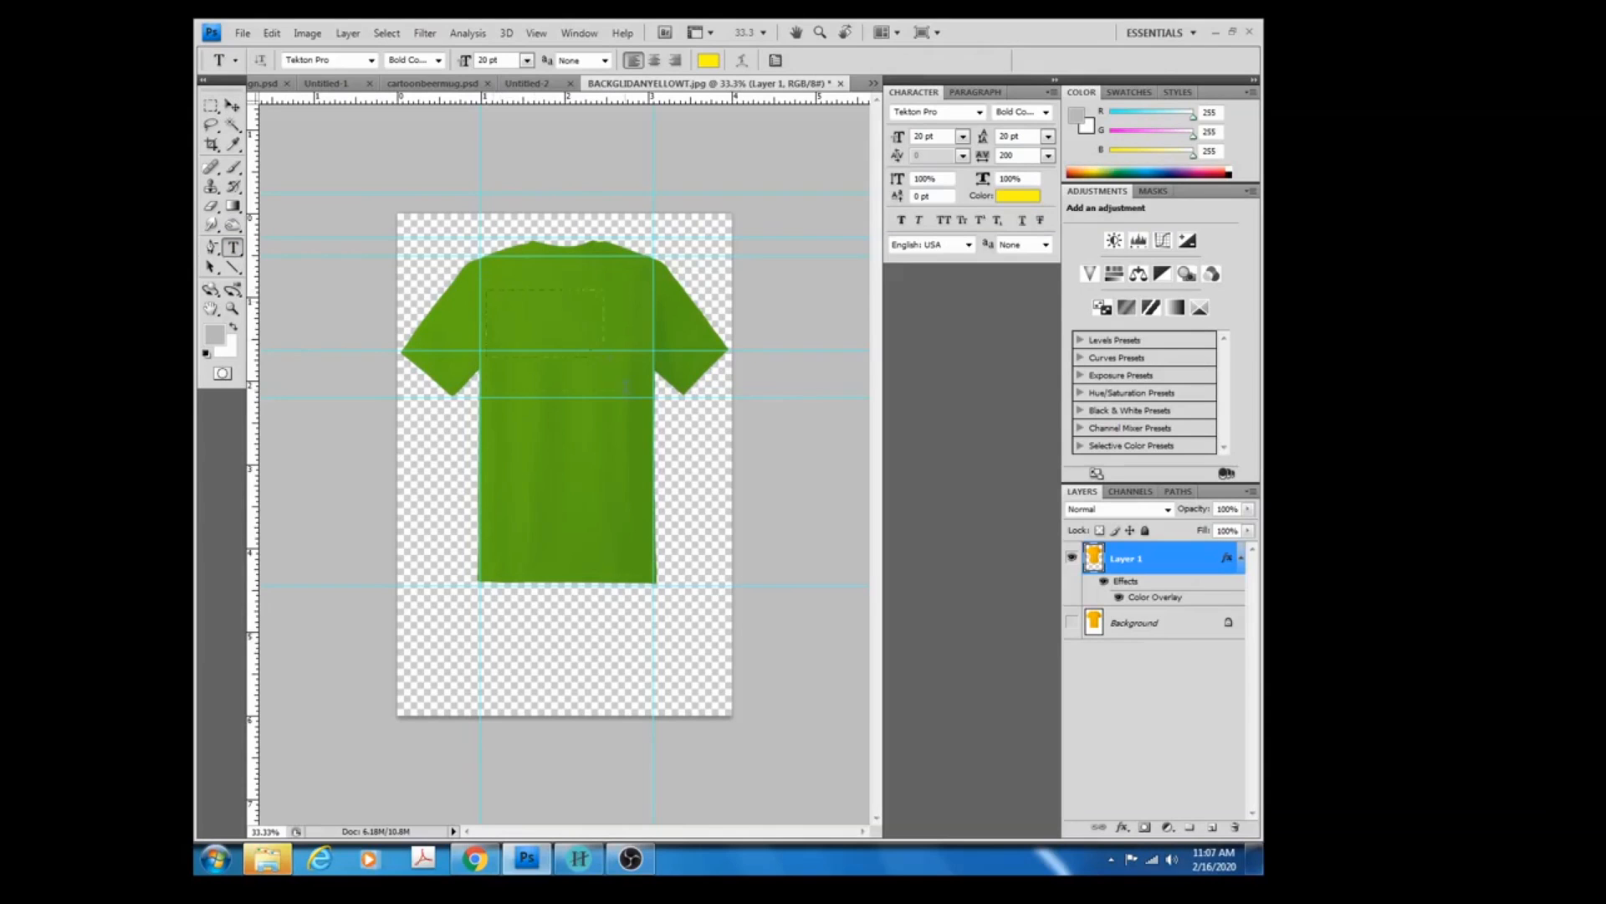
left_click_drag(485, 289, 649, 498)
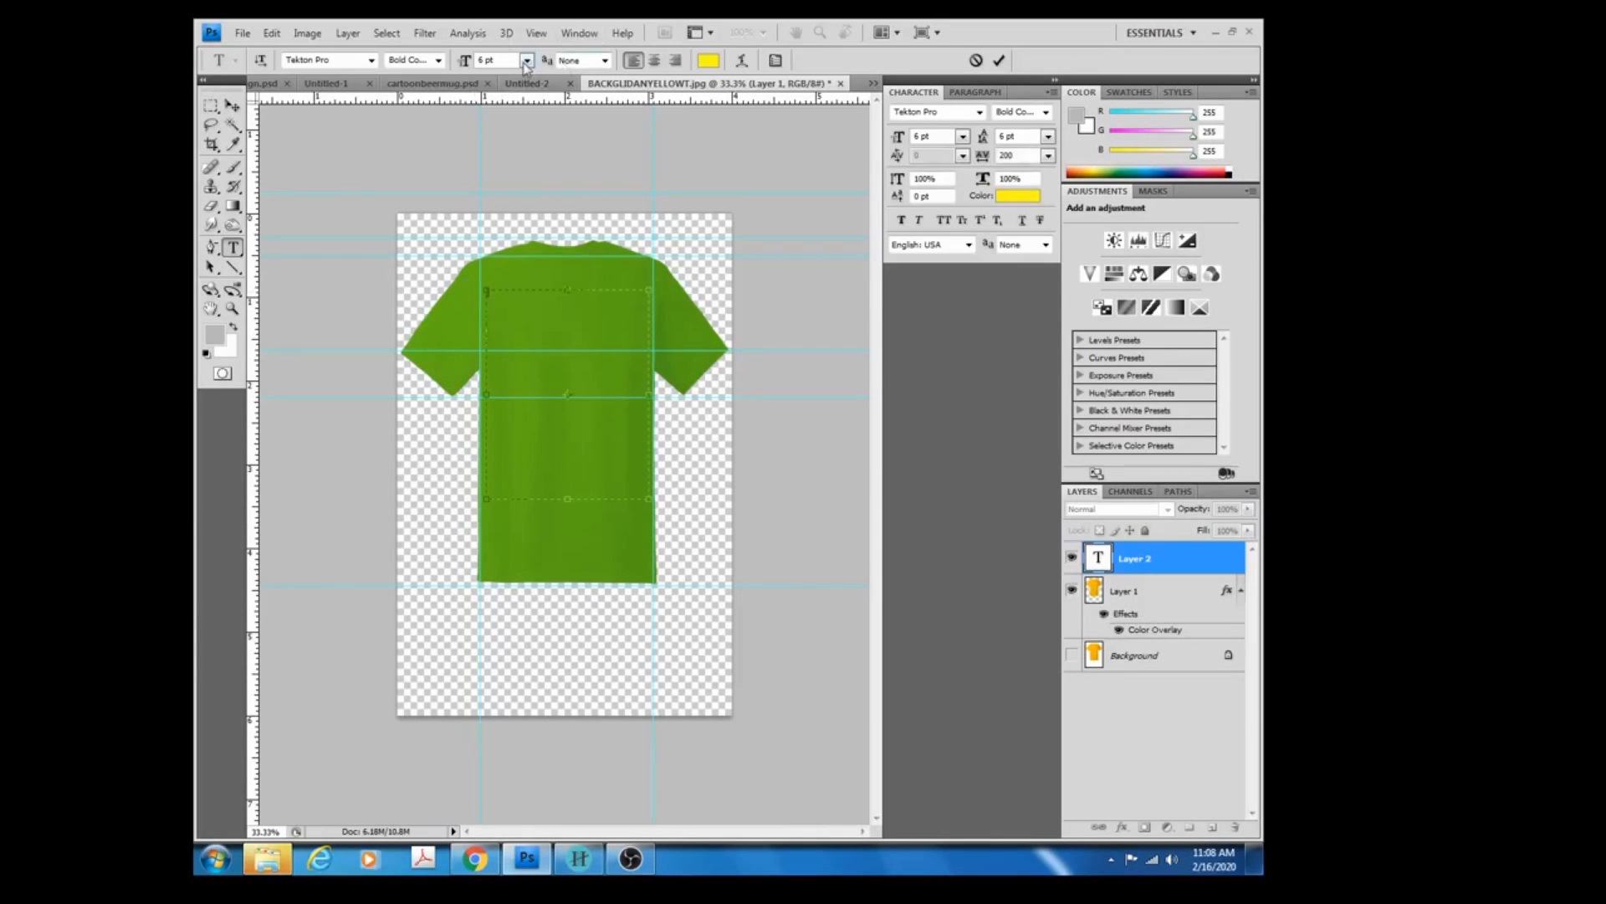
left_click(526, 61)
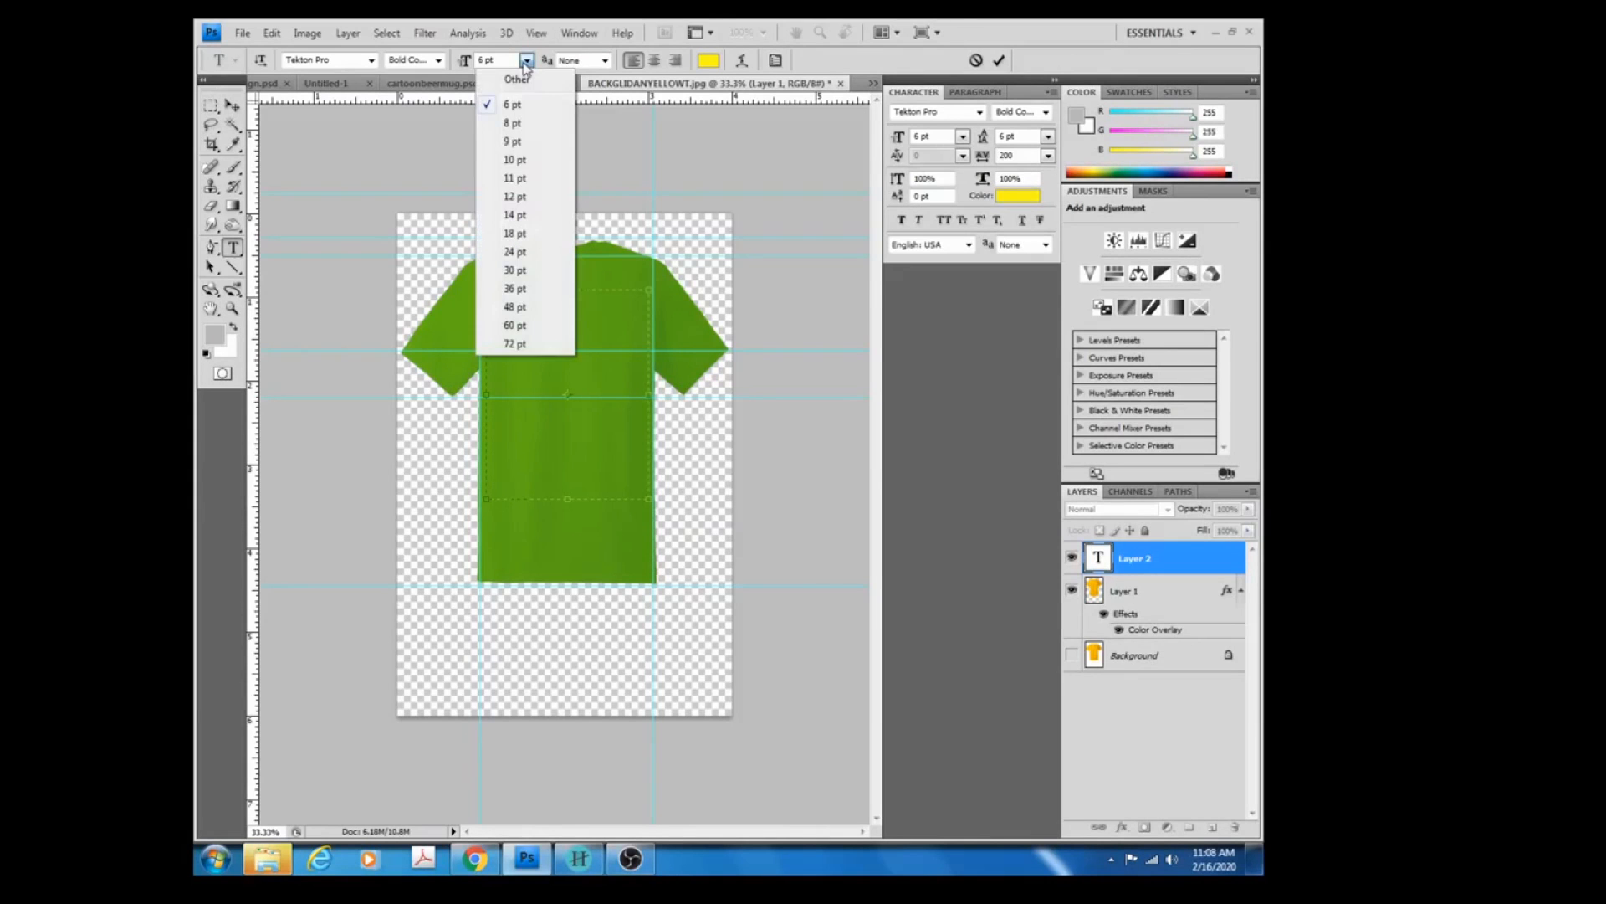
left_click(520, 239)
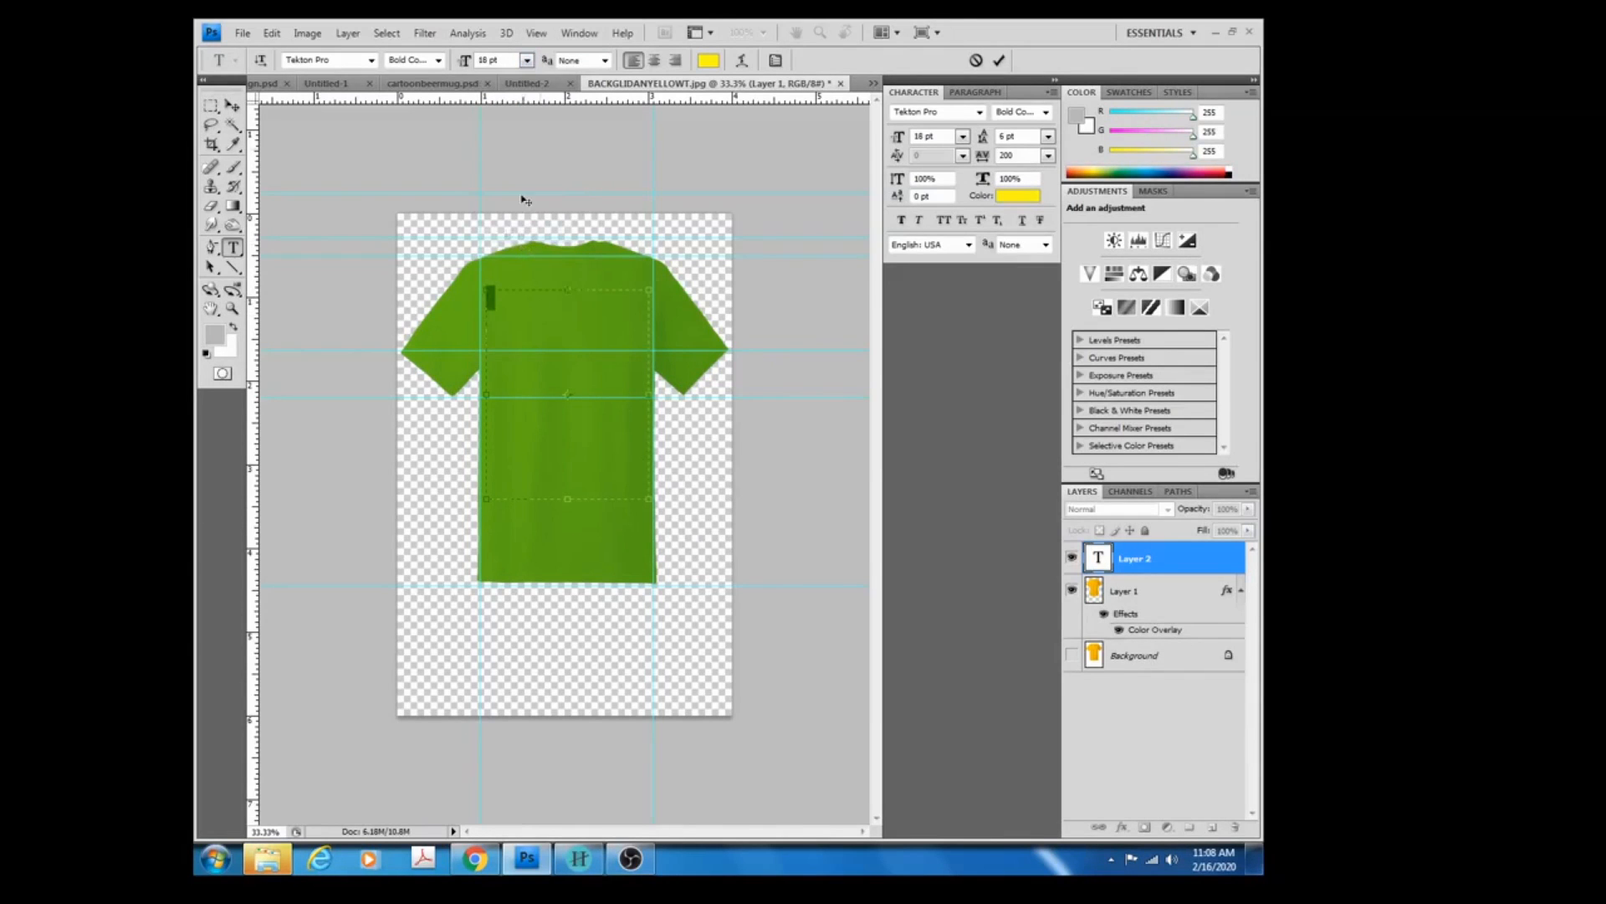
left_click(526, 61)
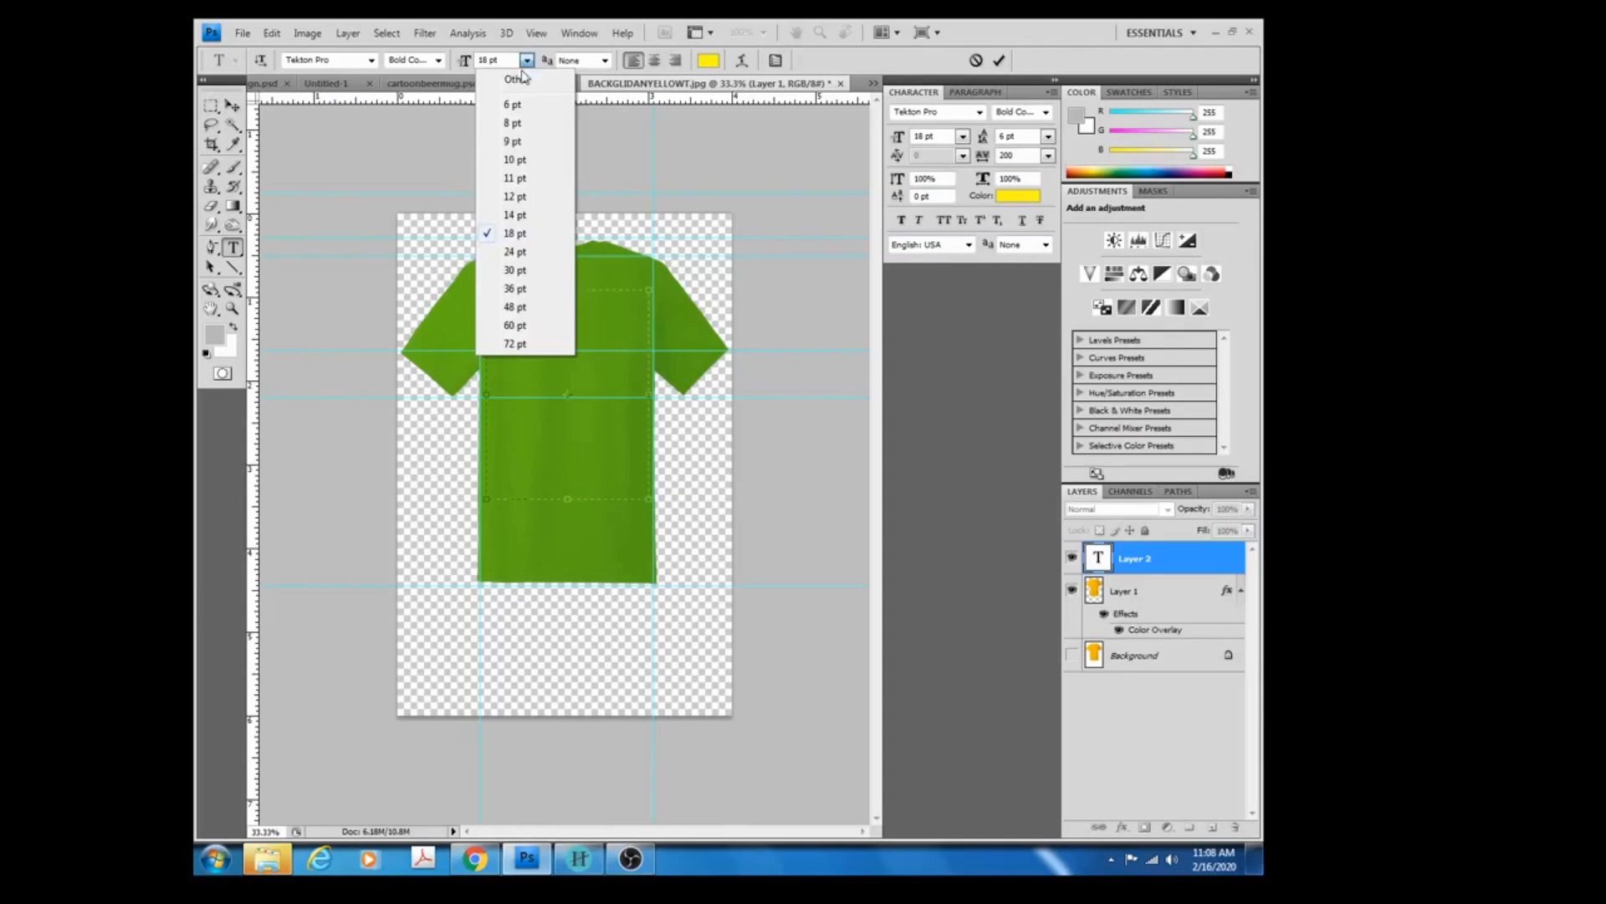
left_click(520, 270)
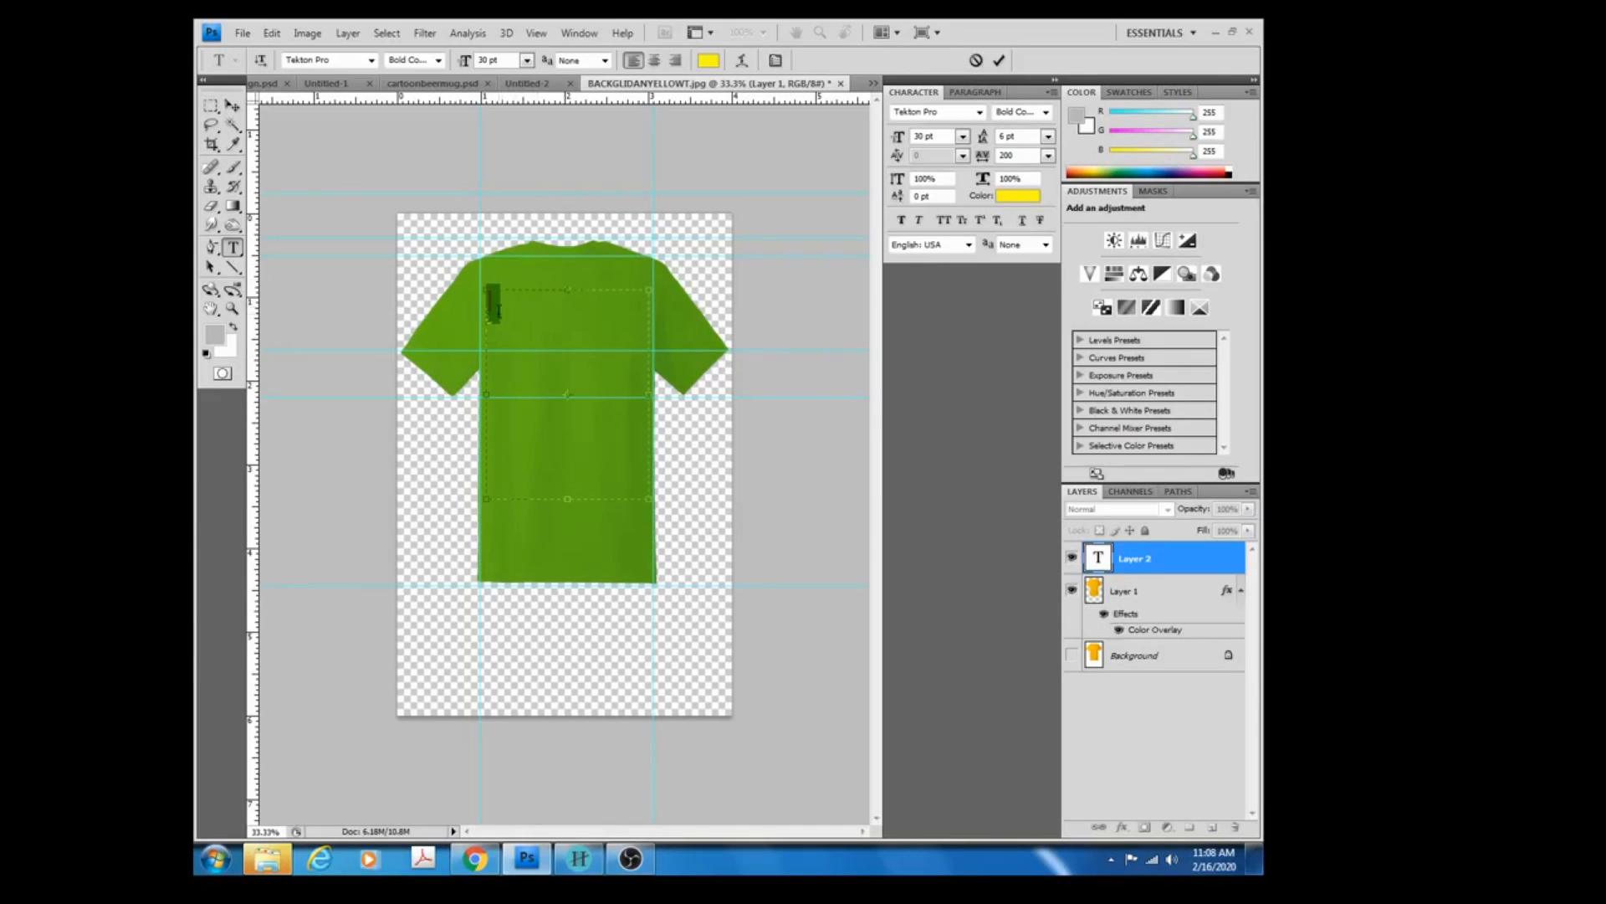
left_click(503, 312)
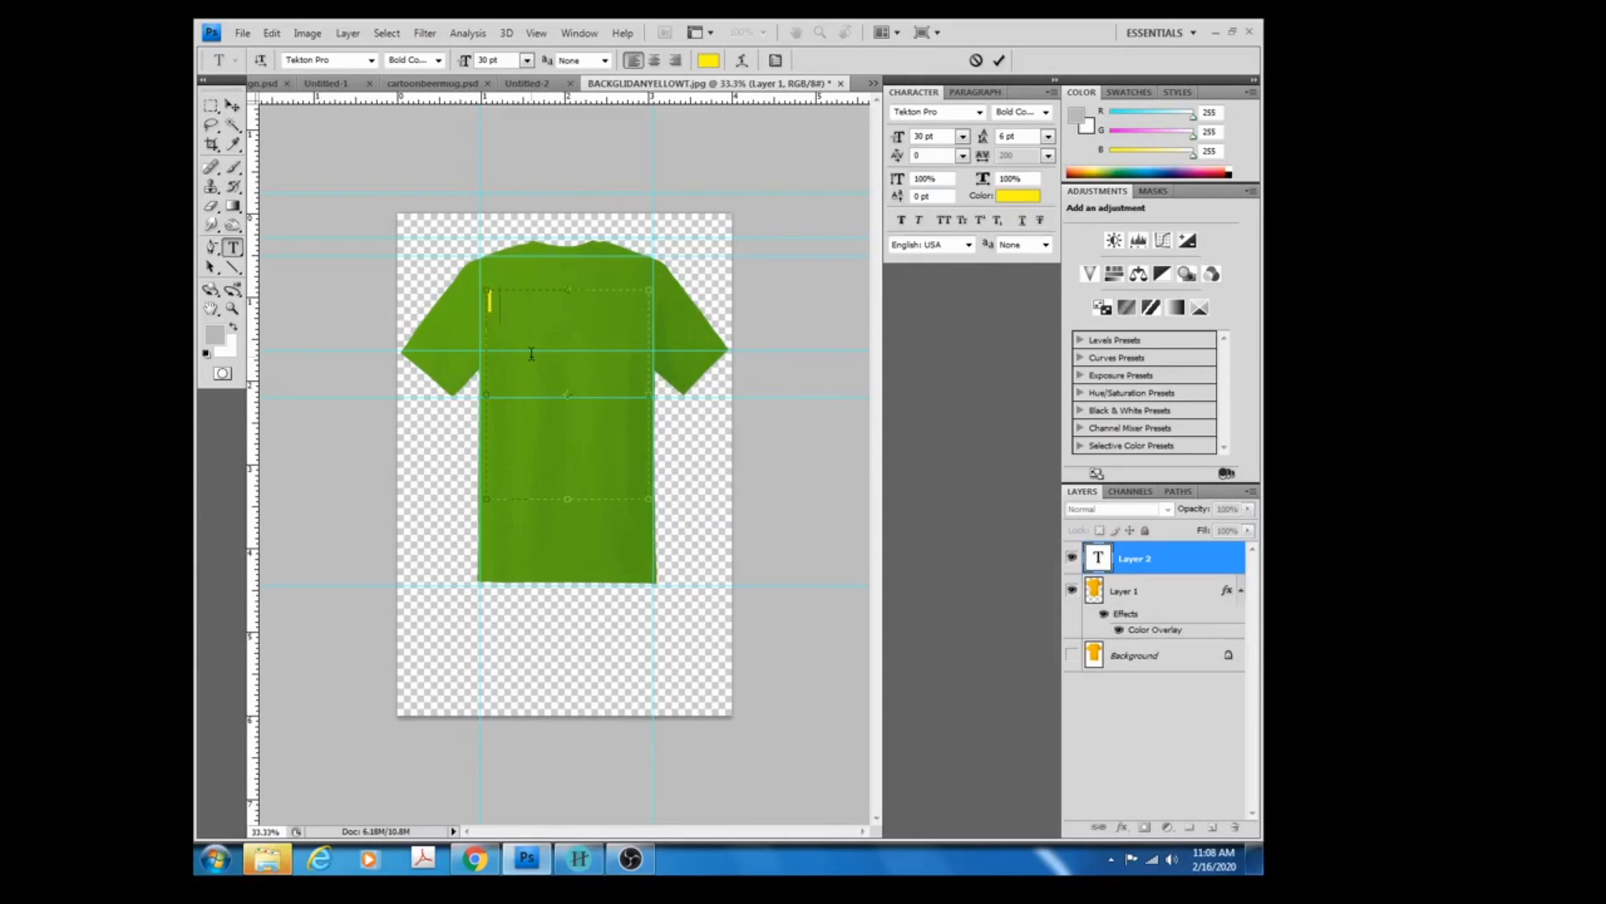
Enter the slogan "Iwas not born Irish, but I drink like I was!" in the text box on the shirt.
type("was not bor")
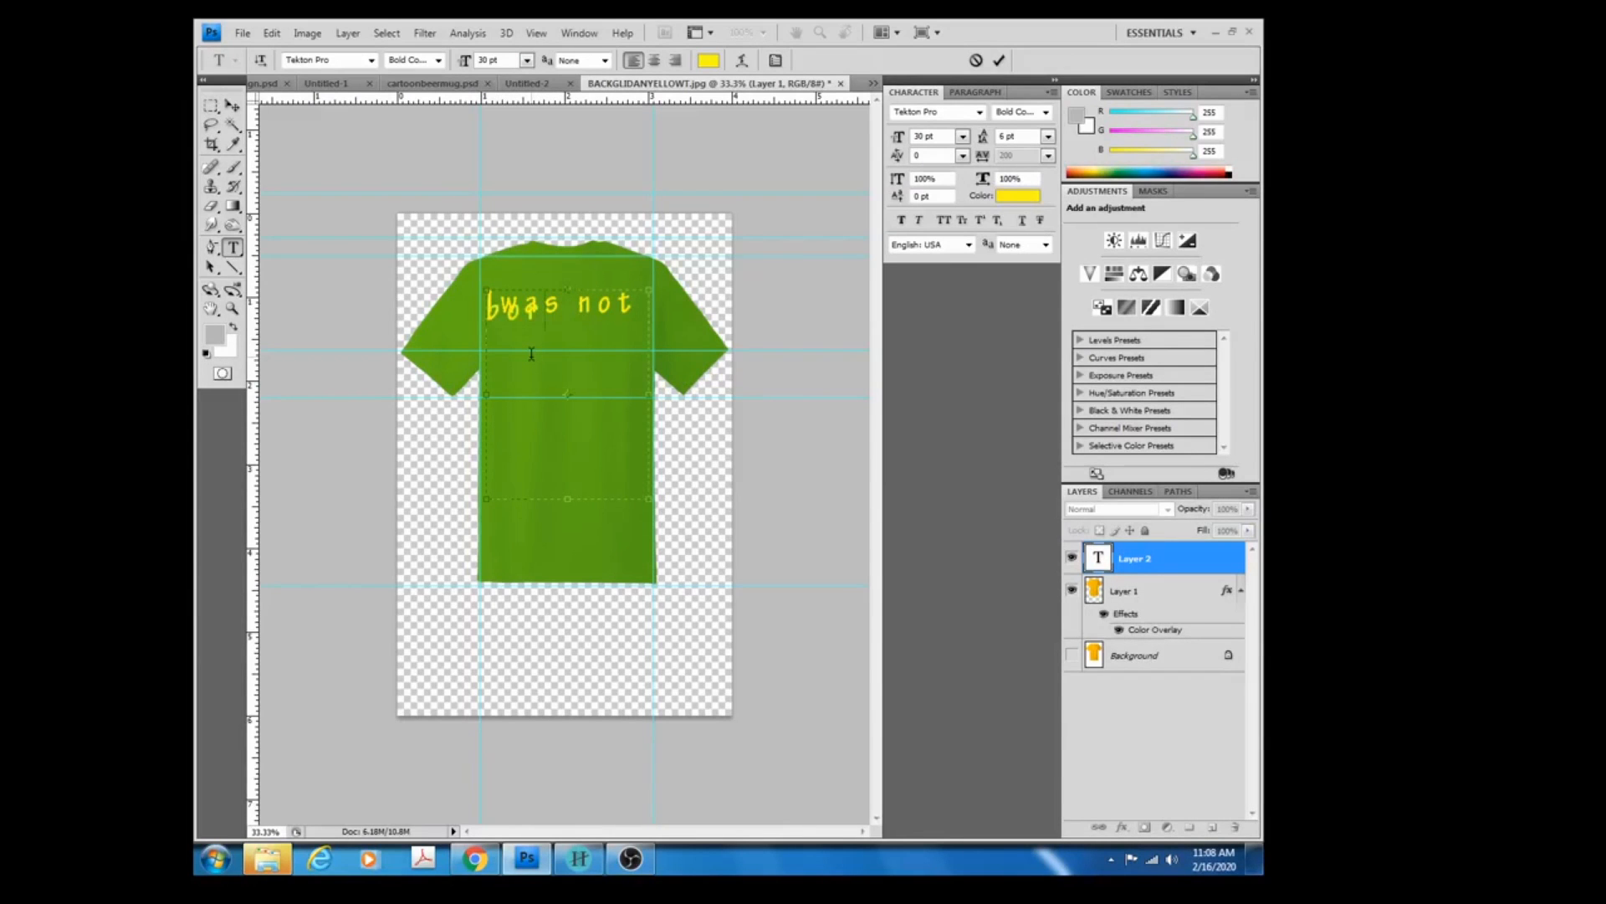
type("n Irish")
type(", but drunk.")
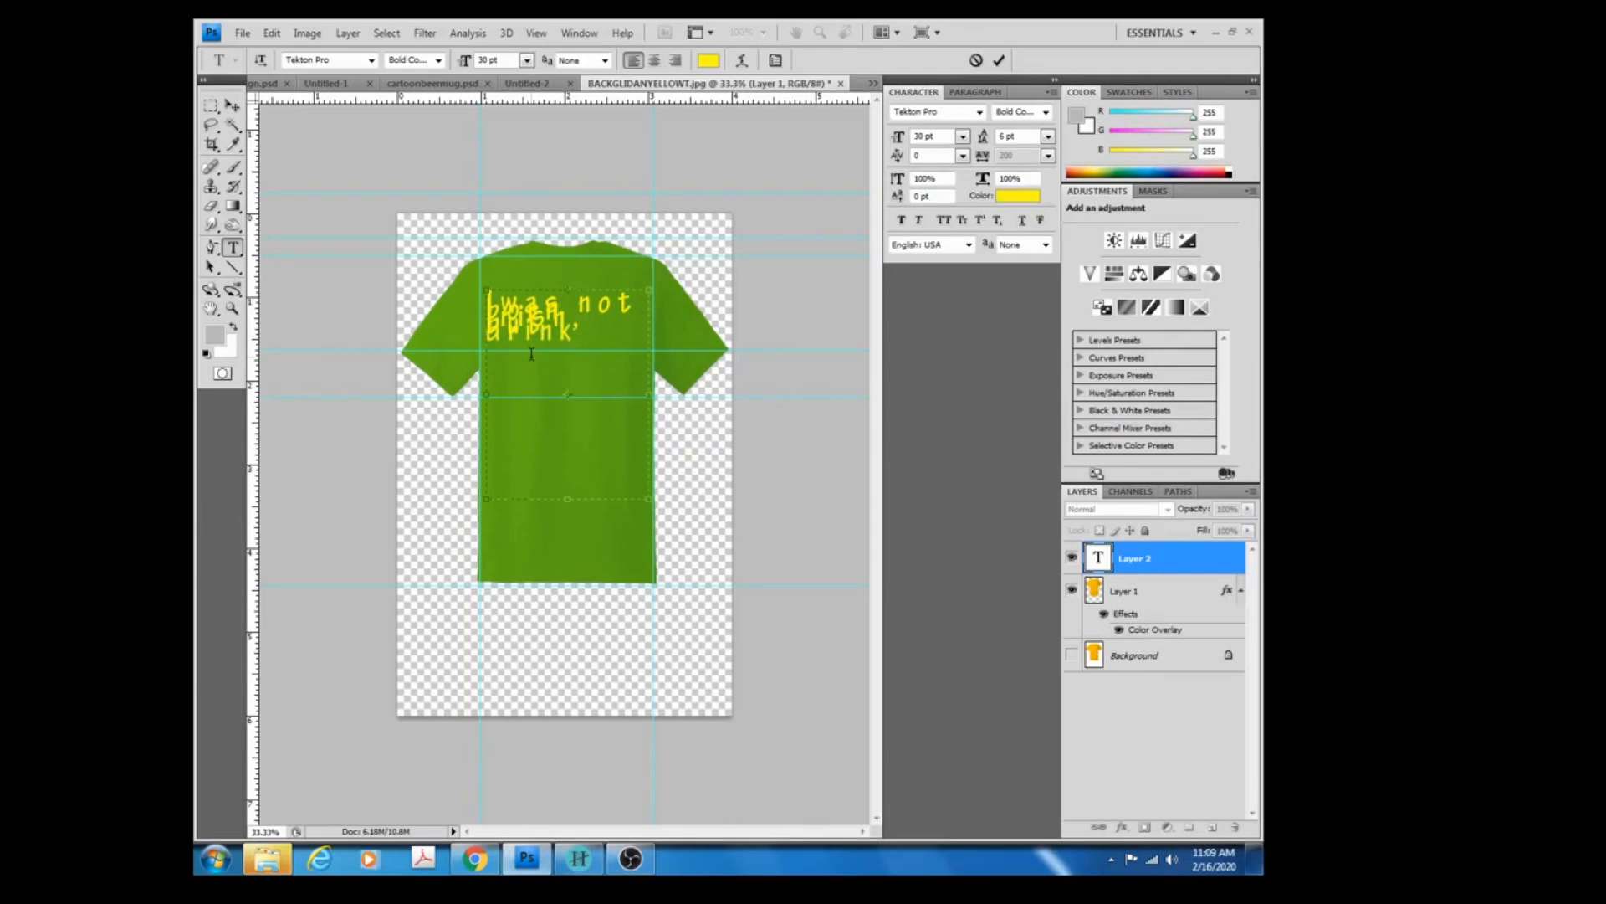
type(" like")
key("Return")
type("was!")
Set the line spacing of the whole slogan to 20 pt and commit the text.
key("ctrl+a")
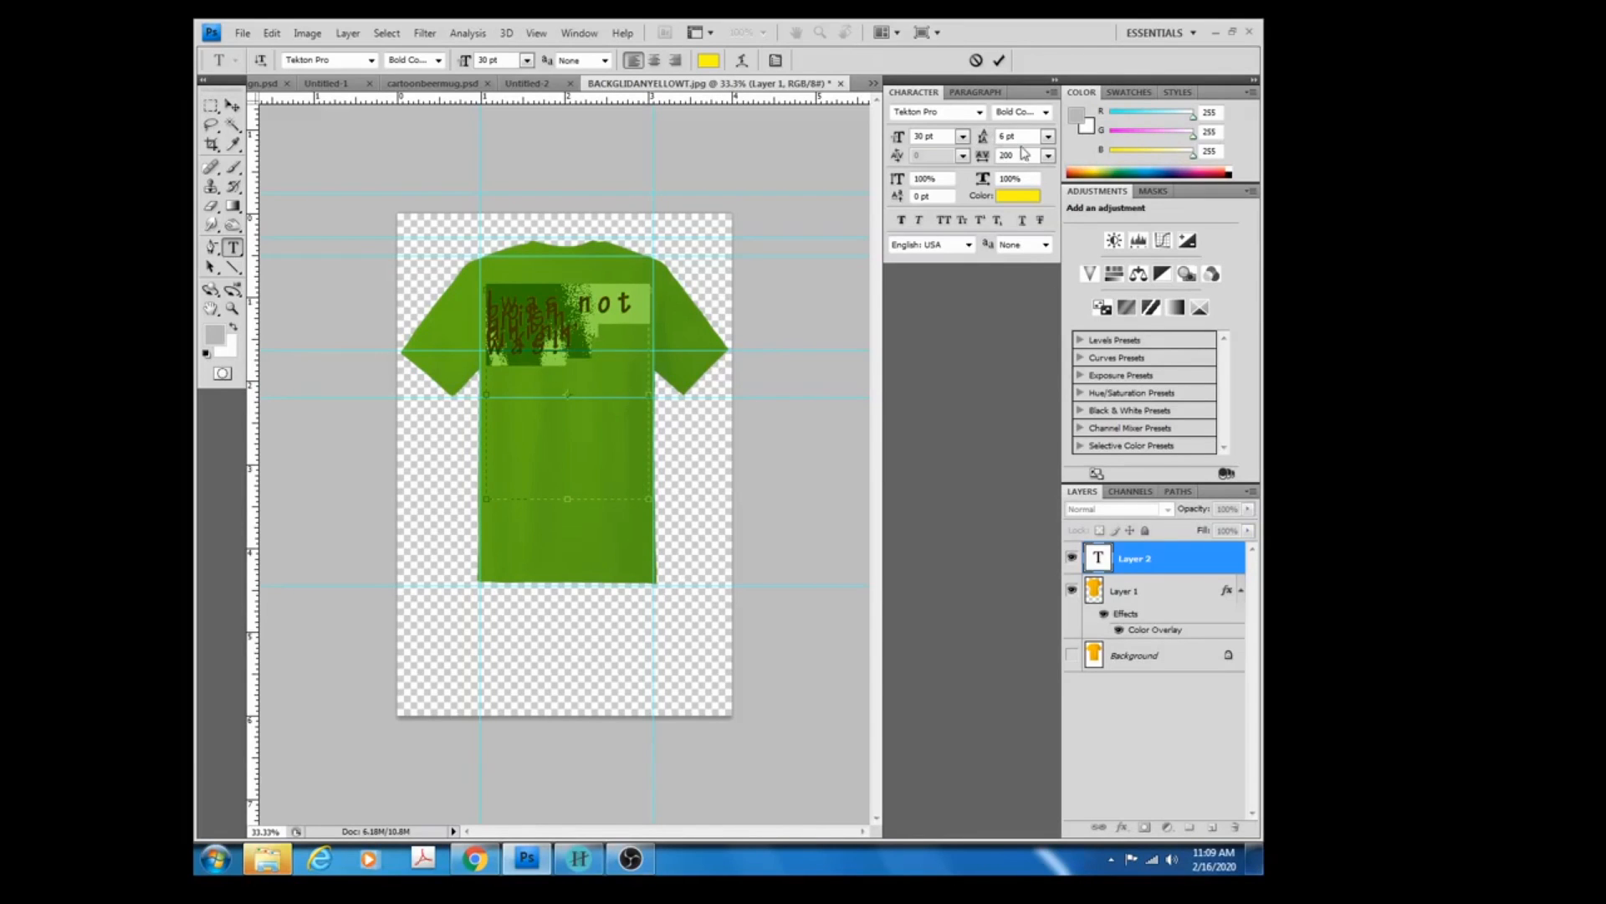
left_click(1047, 137)
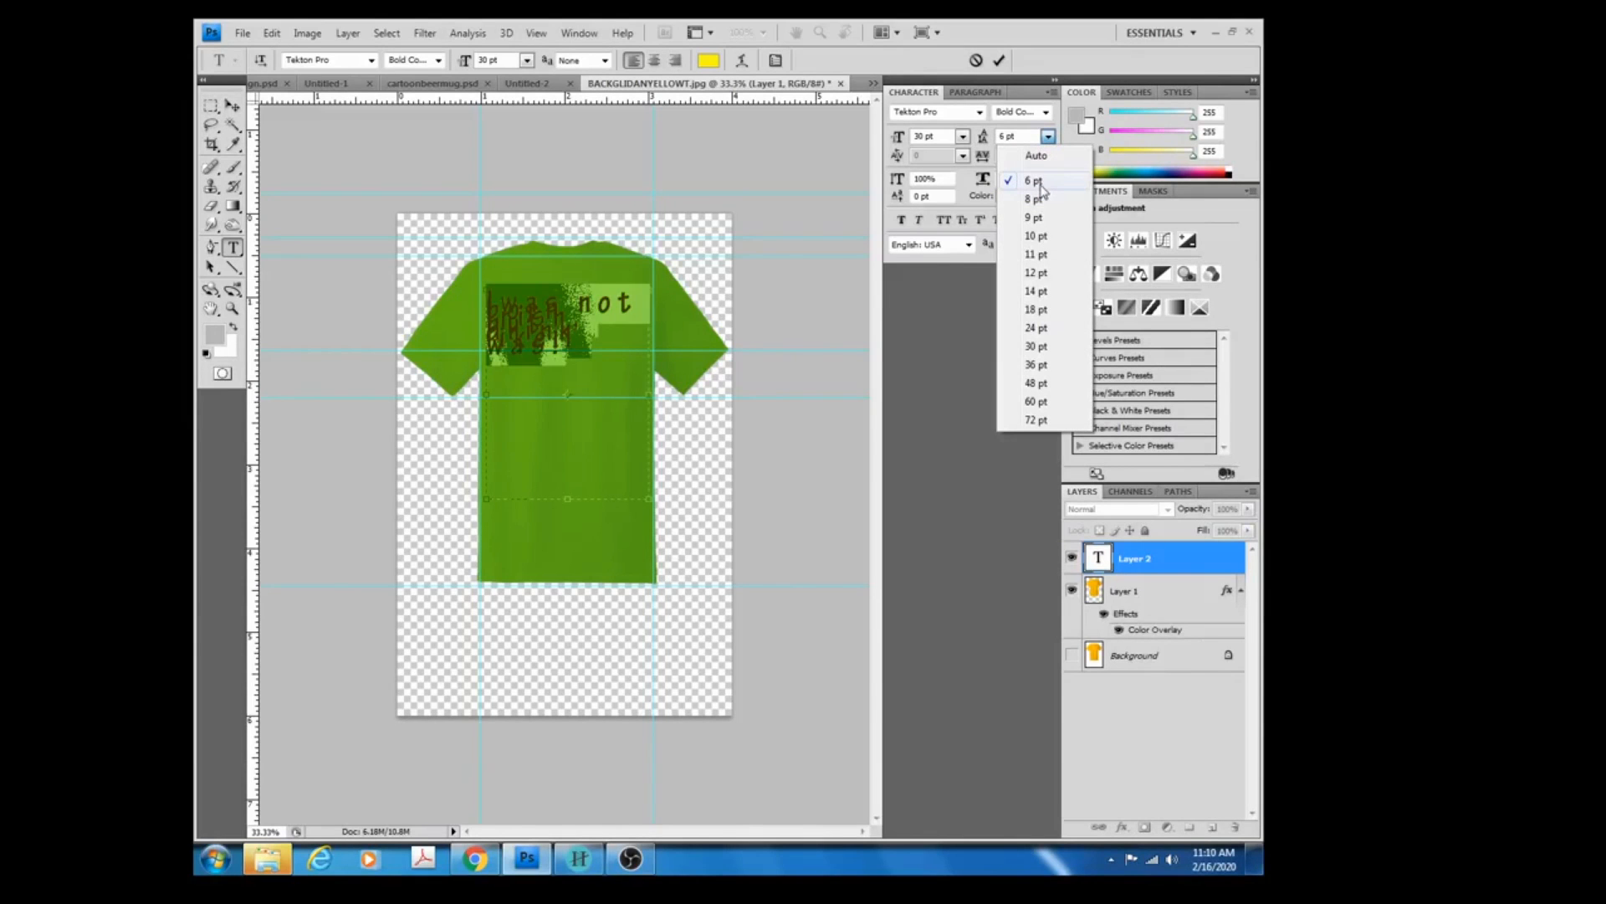
left_click(1031, 310)
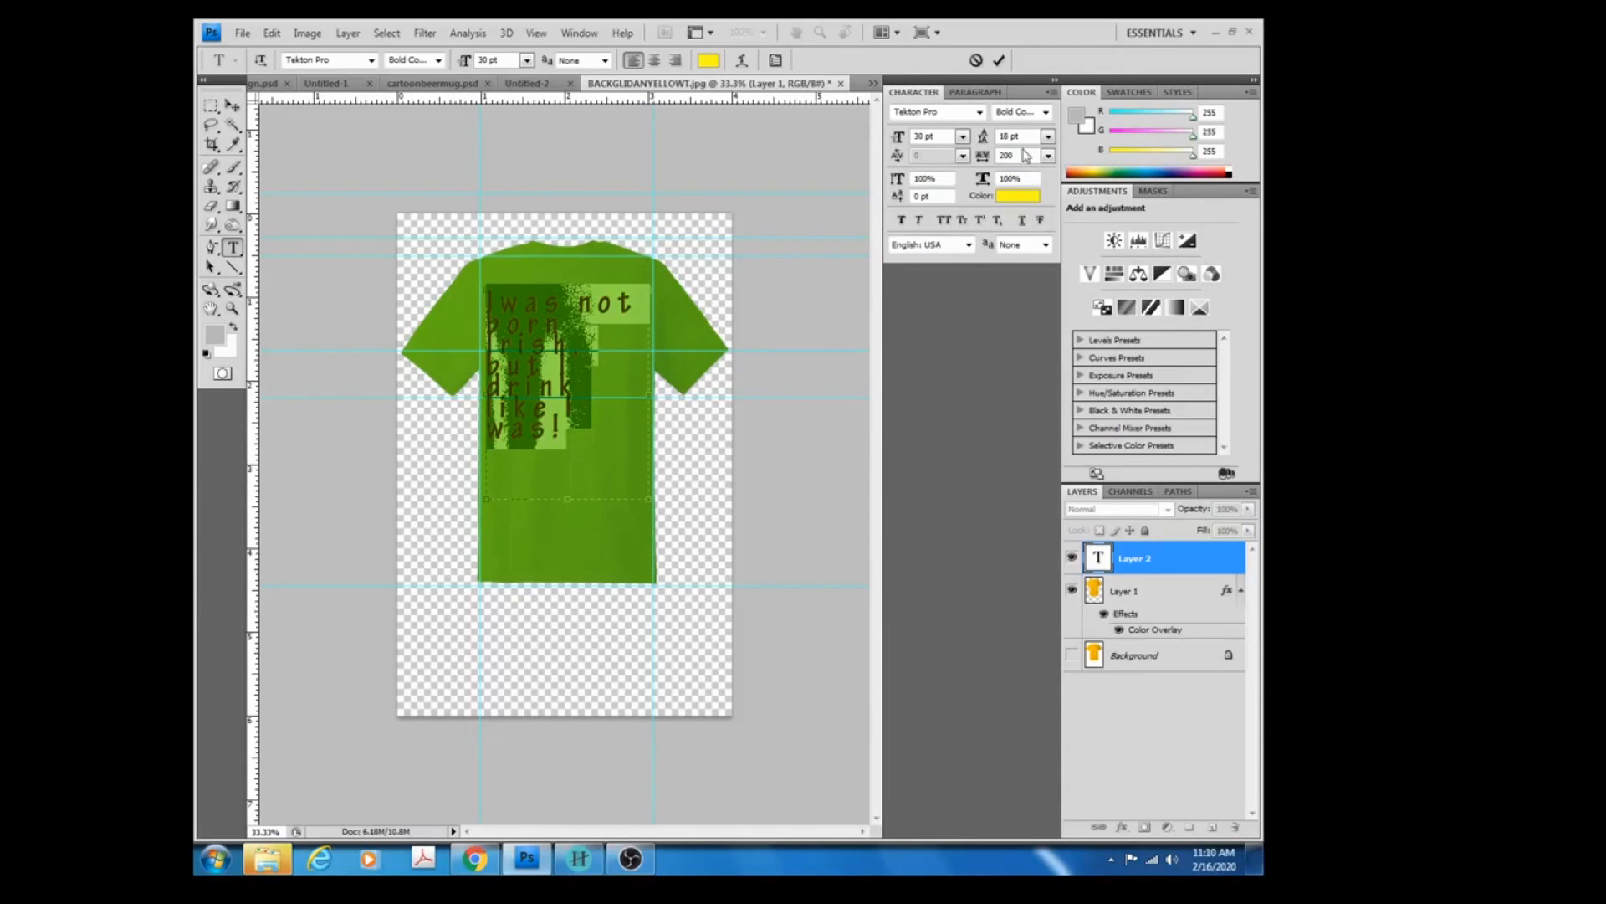
left_click_drag(1019, 136, 1009, 138)
type("20")
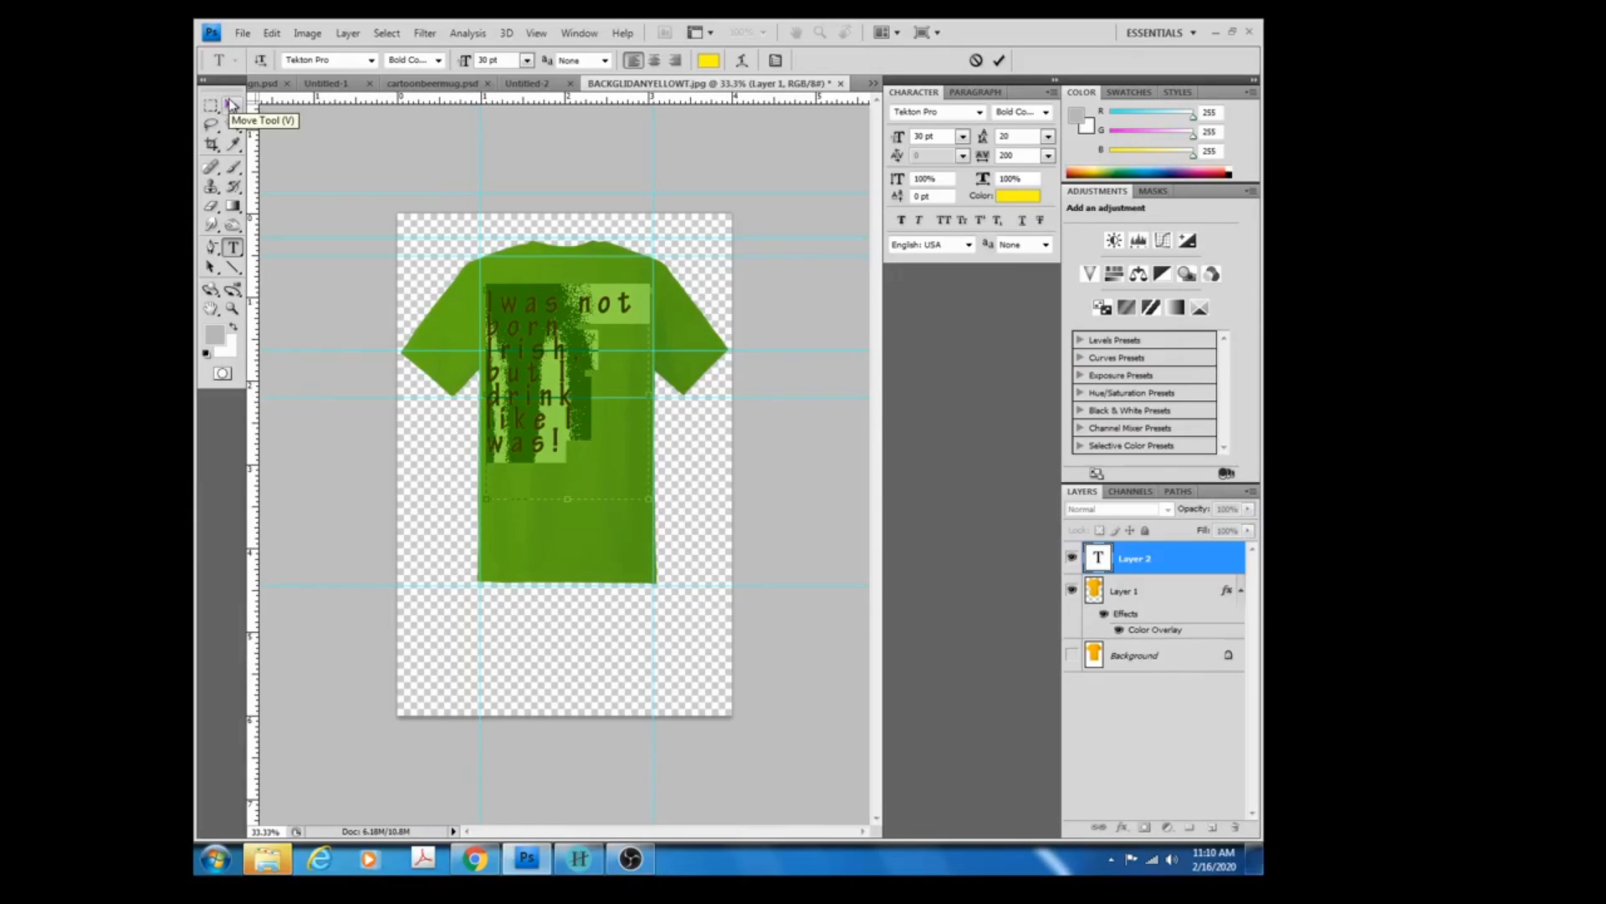
key("ctrl+Return")
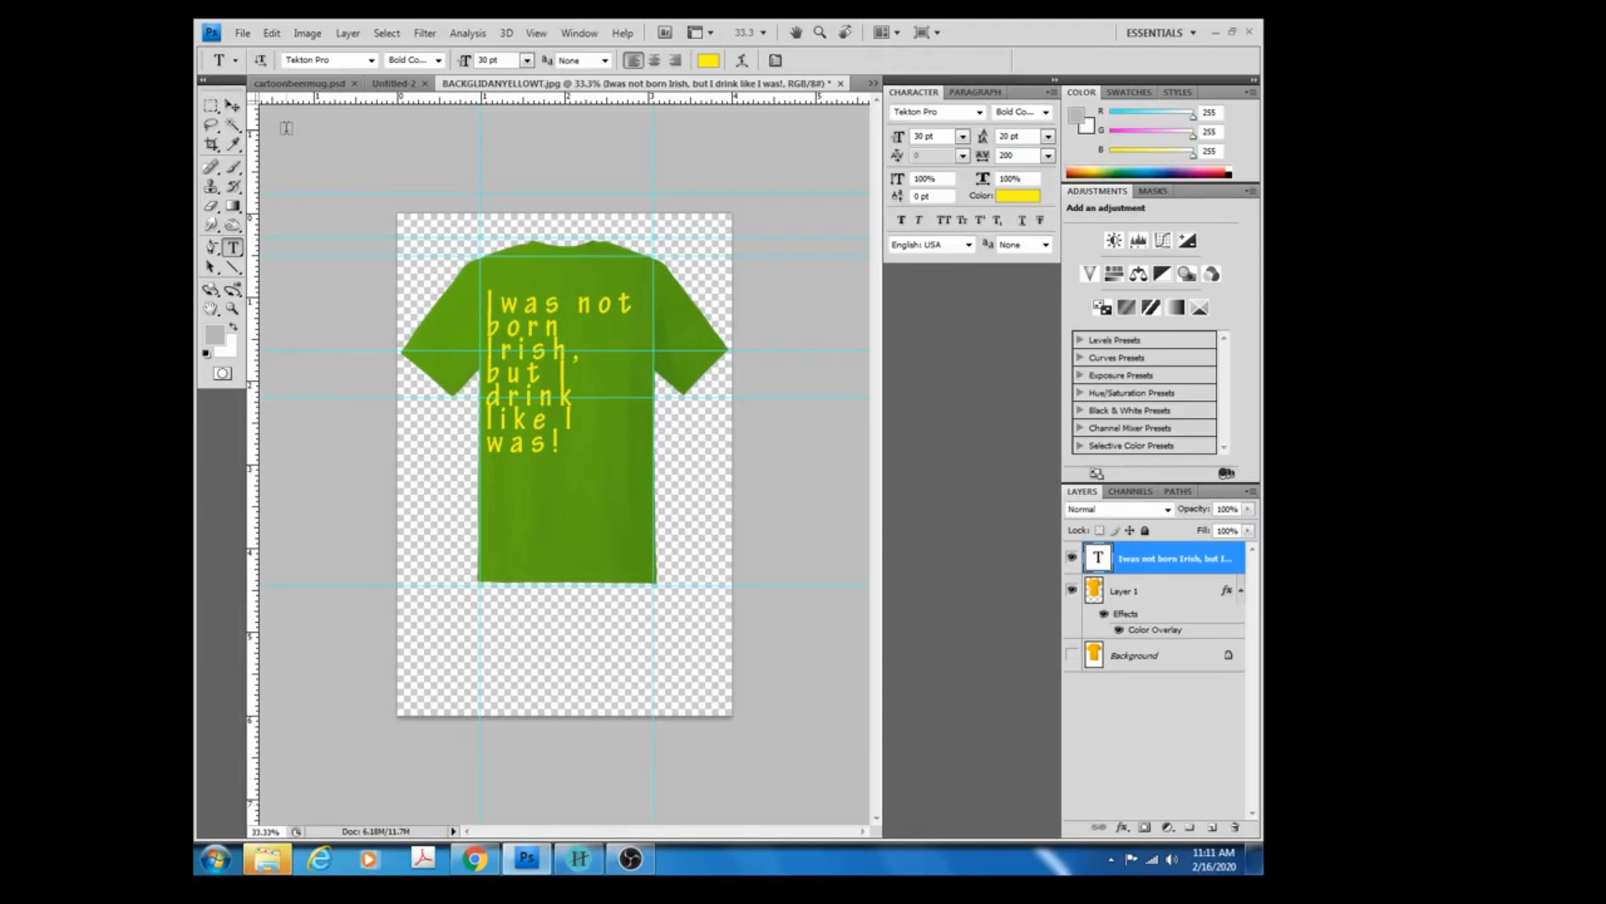
Open the JPEG photo mug-beer-5000167 from the Desktop.
left_click(242, 36)
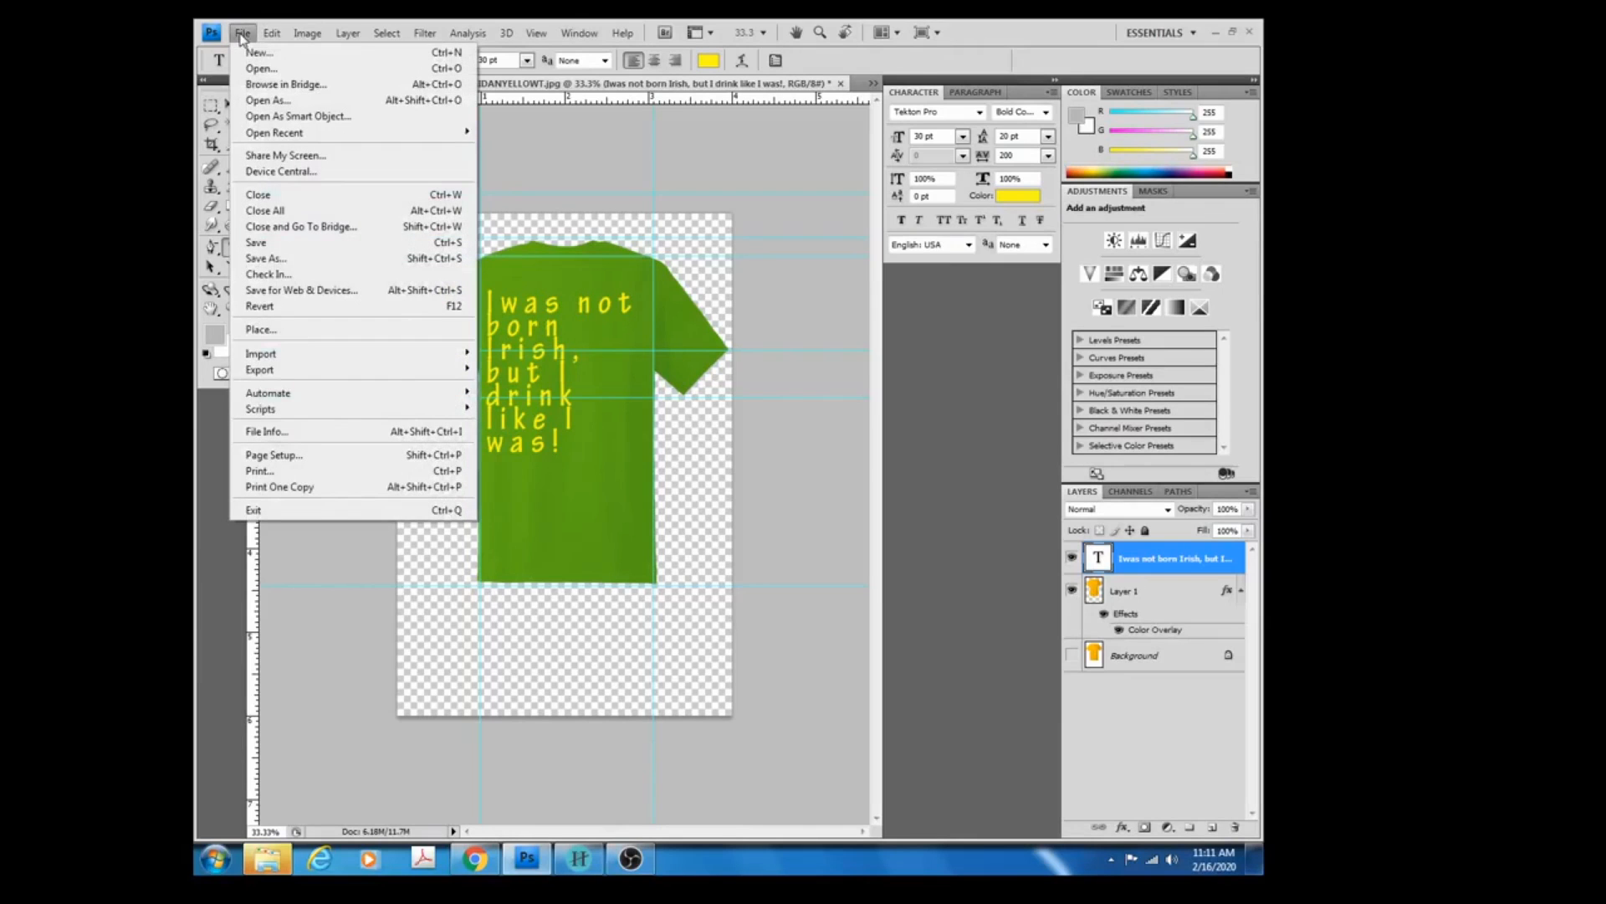
left_click(266, 71)
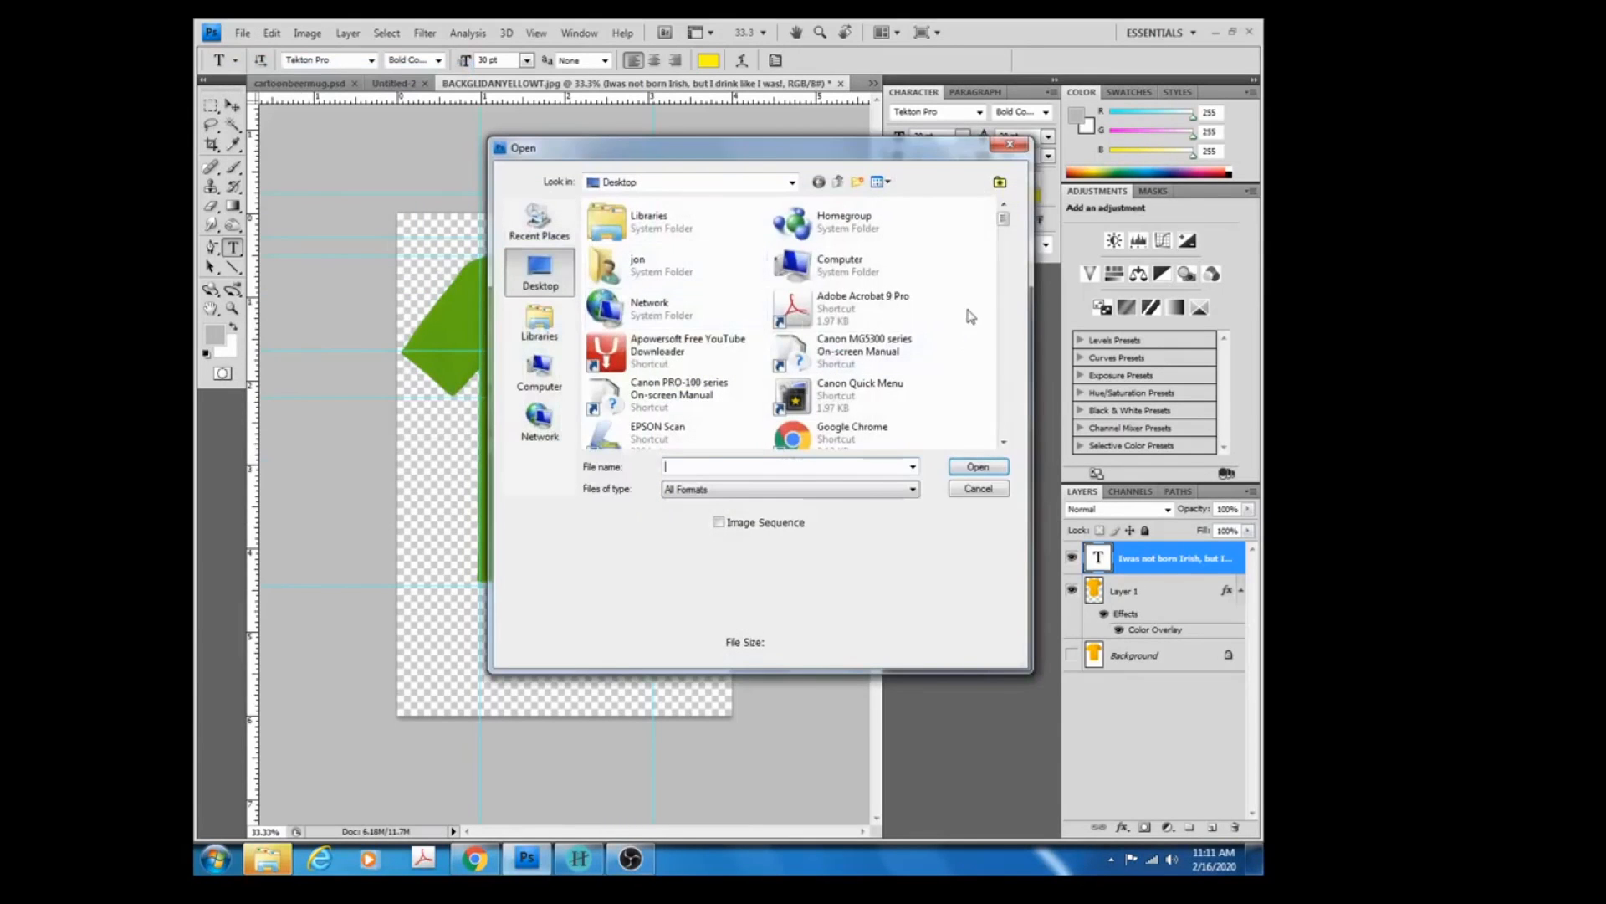
left_click_drag(1003, 217, 1004, 380)
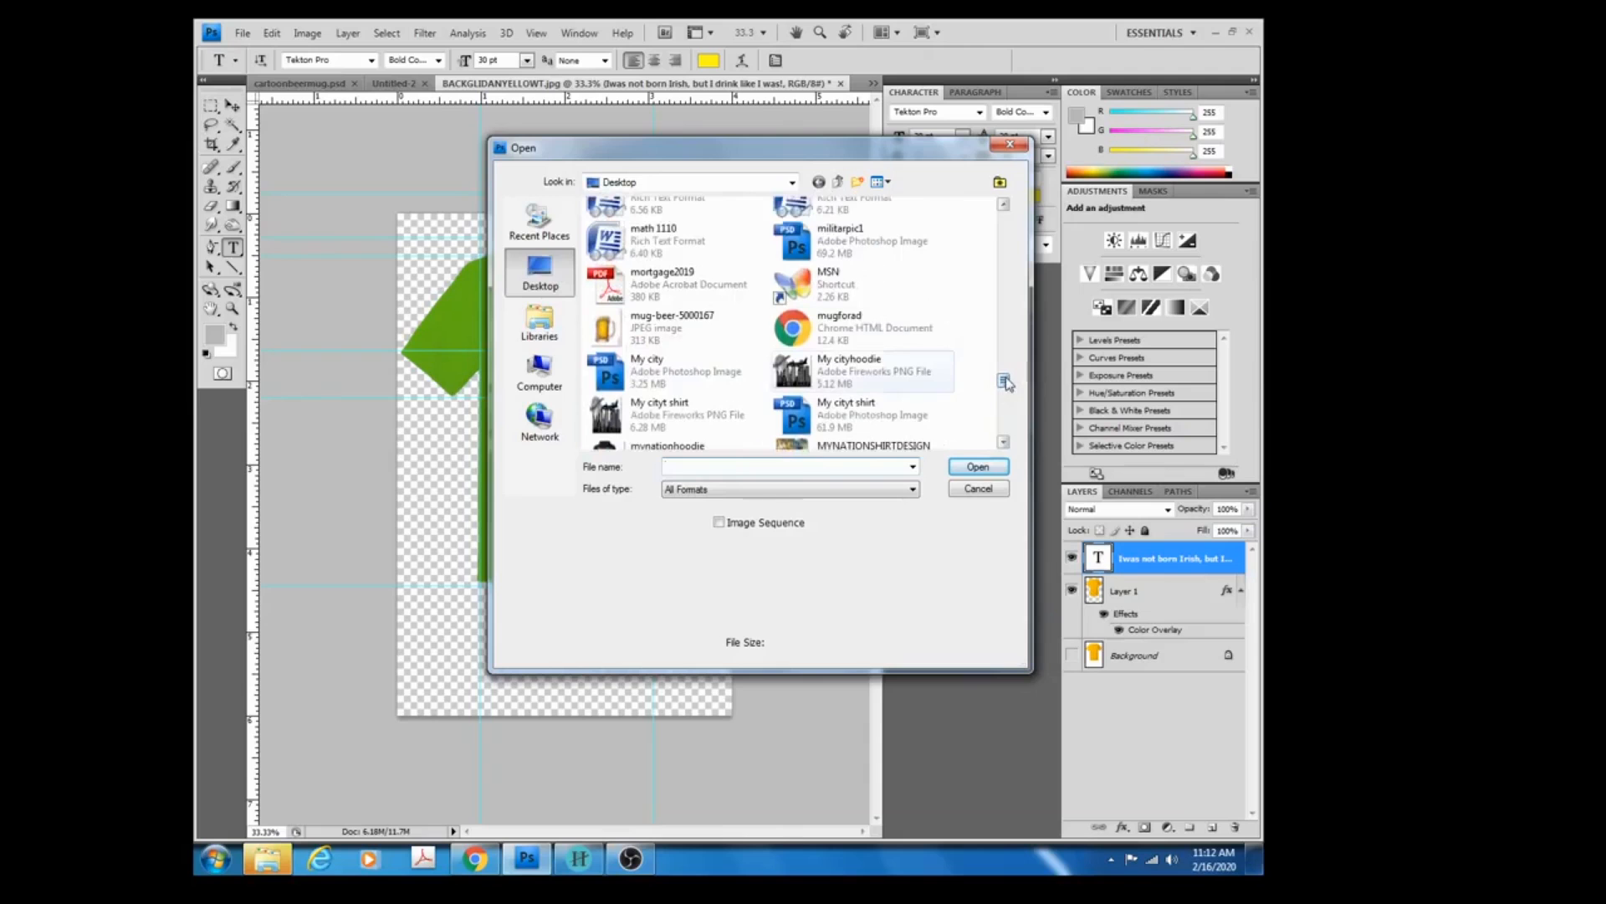
left_click(681, 317)
left_click(980, 465)
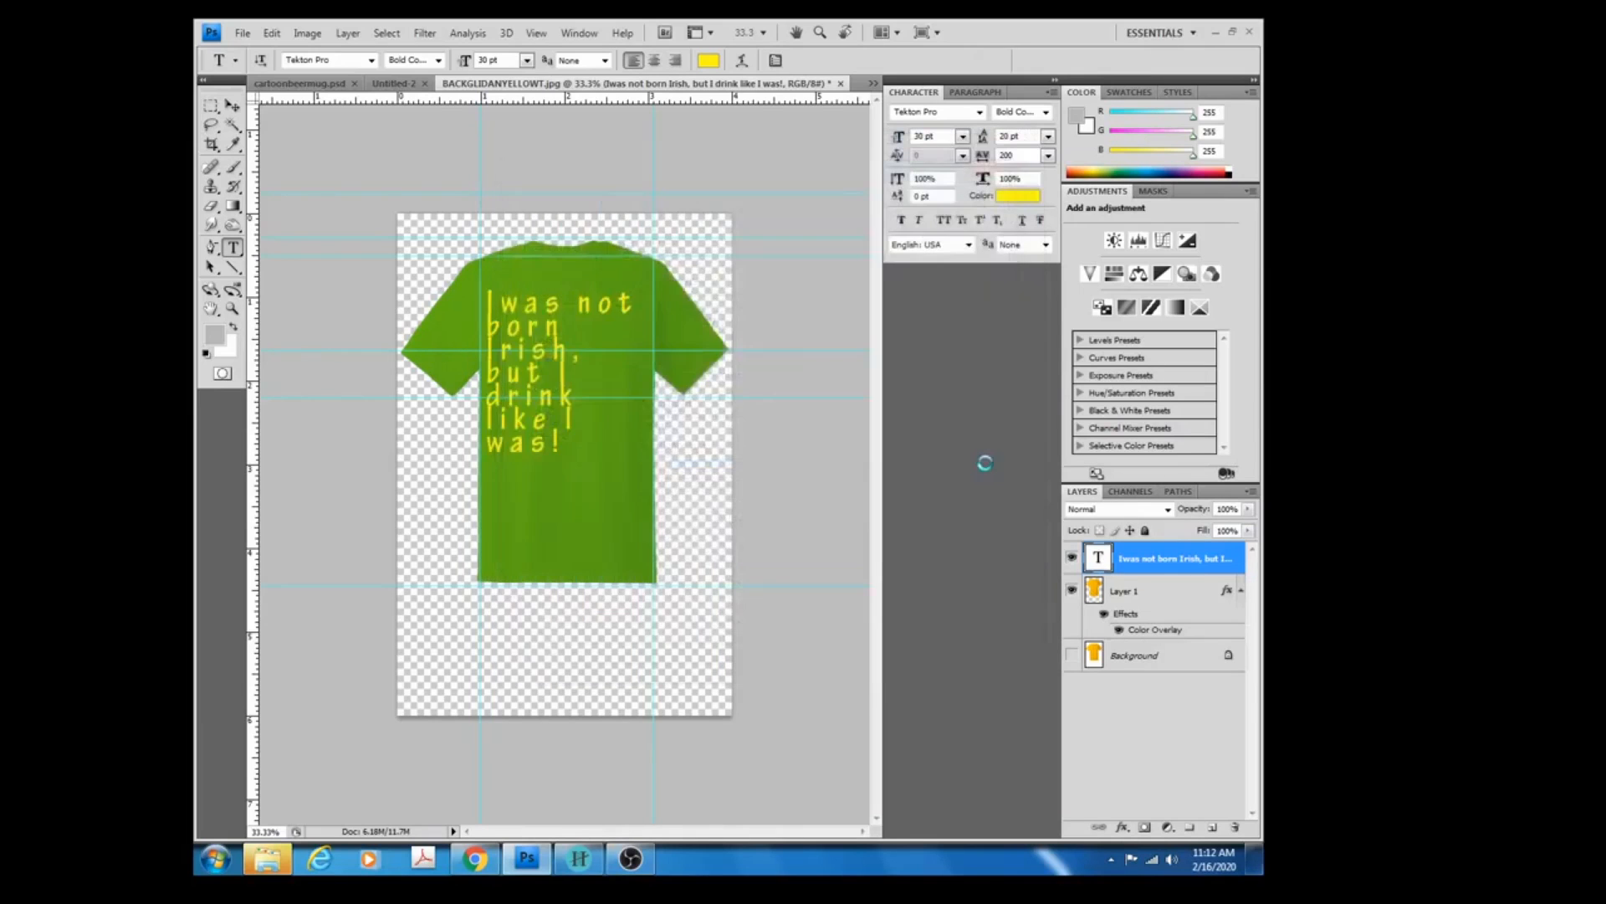
Crop the beer mug photo to cut off the Dreamstime watermark strip along its right edge.
left_click(211, 144)
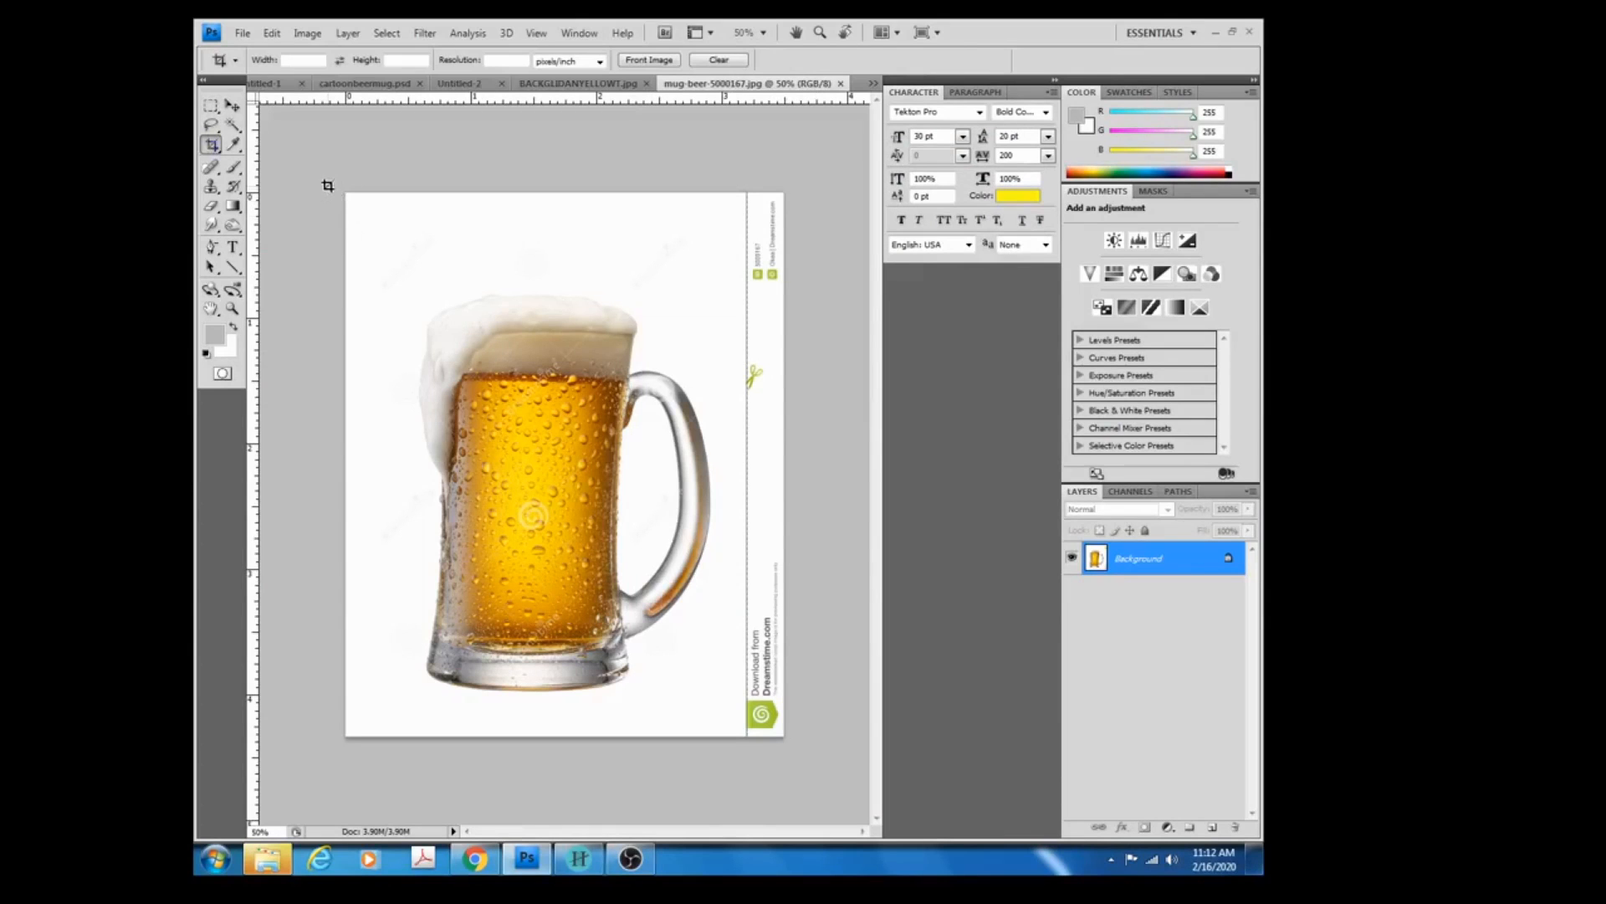
left_click_drag(347, 193, 730, 738)
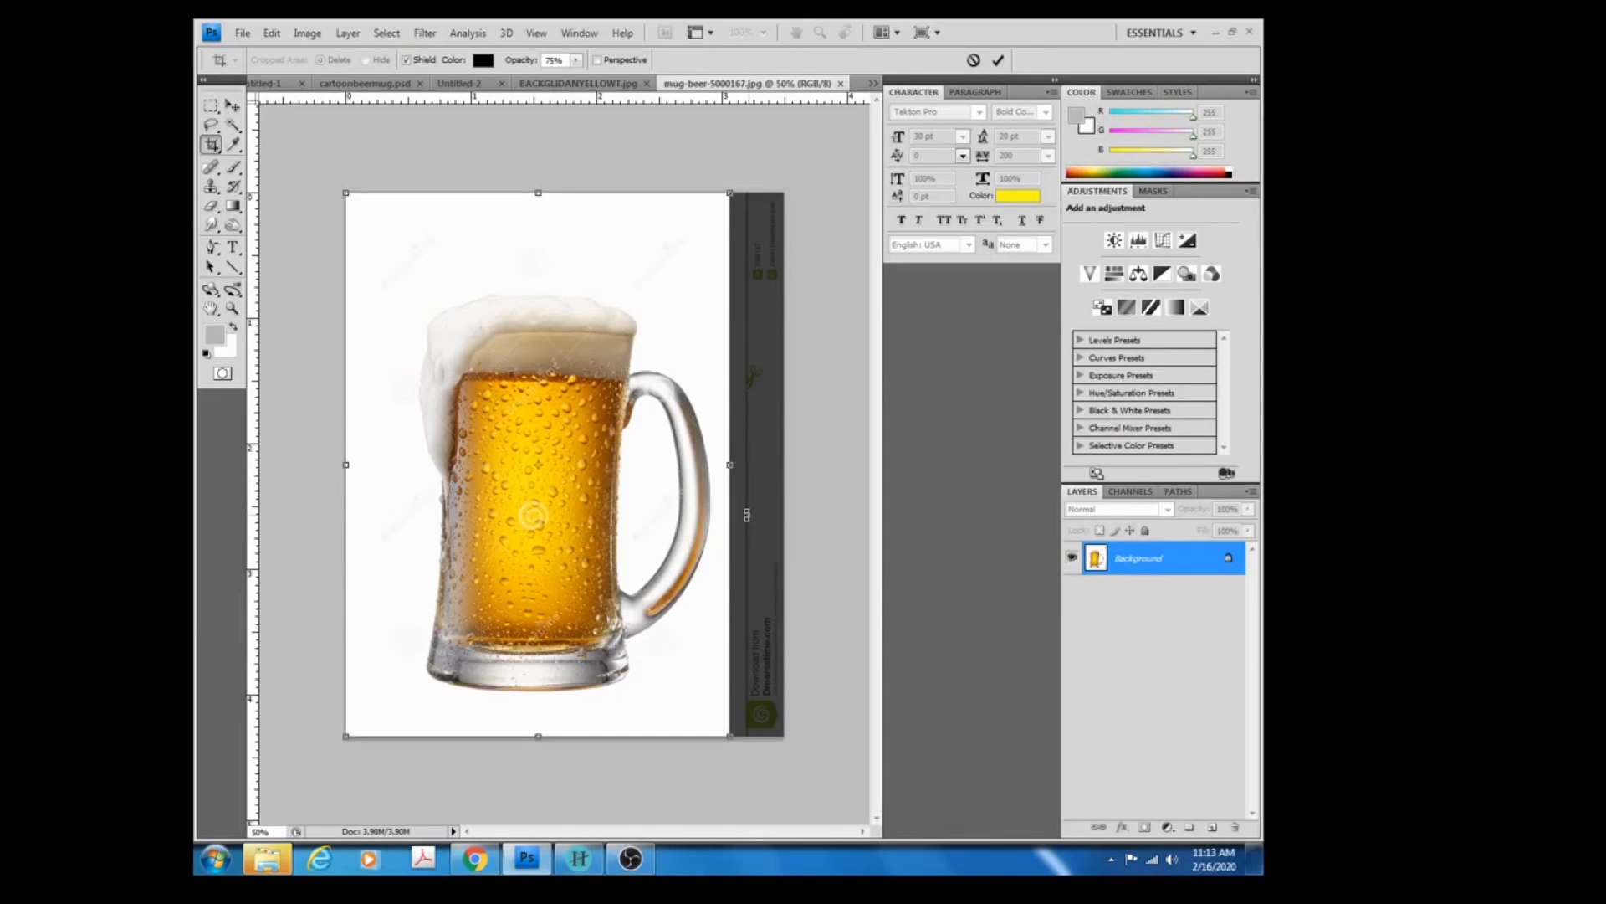
double_click(665, 399)
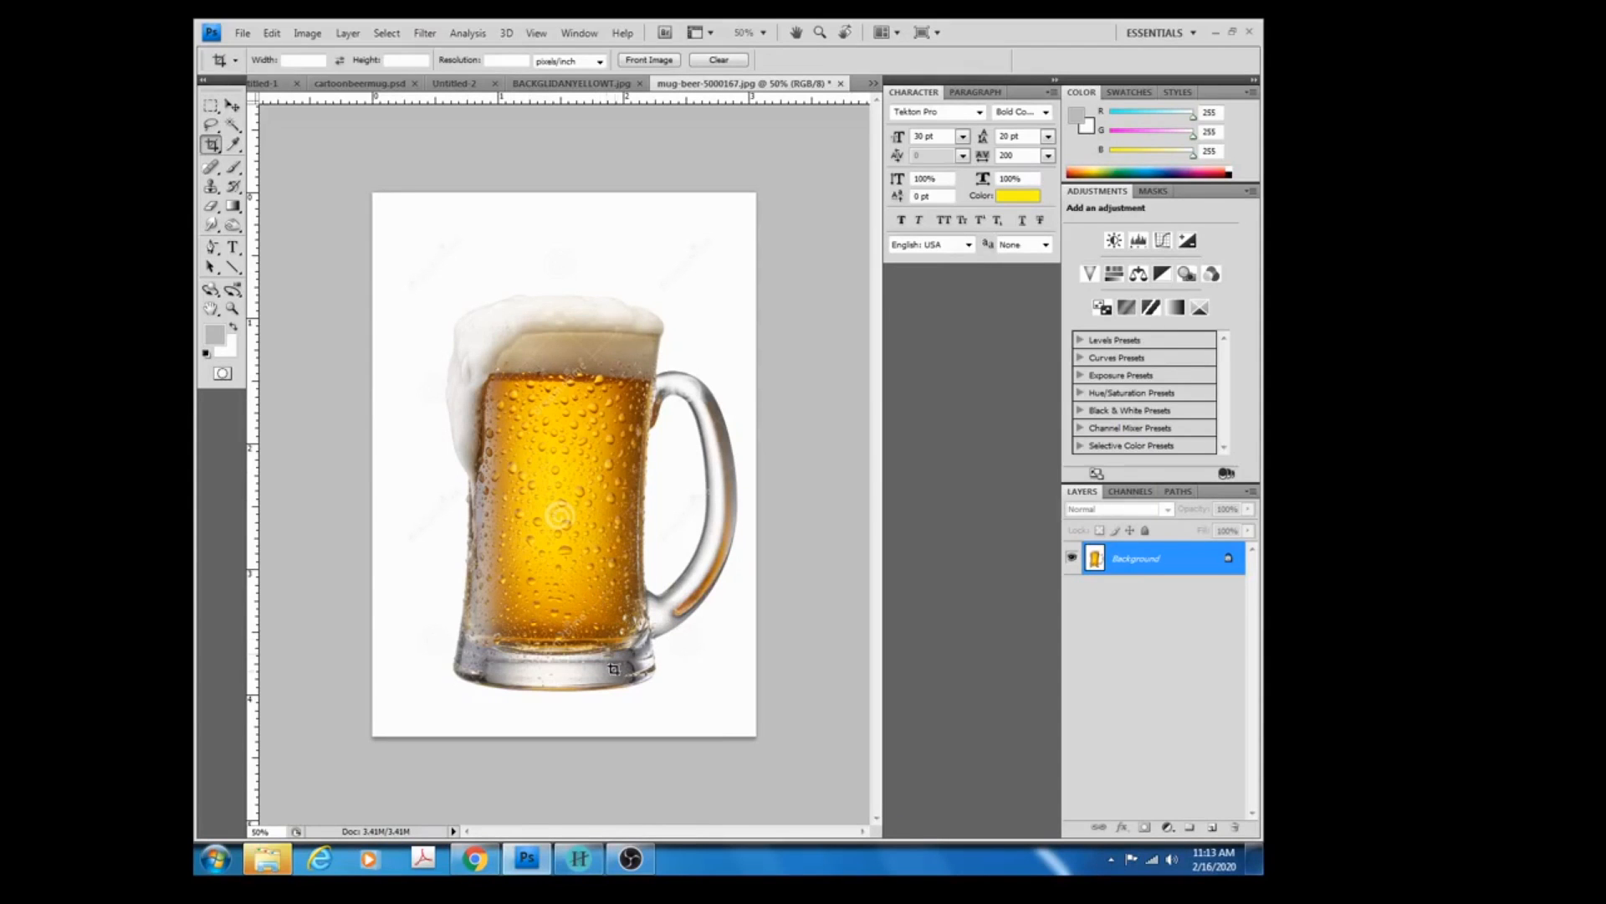
Duplicate the cropped mug photo onto a new layer with nothing selected.
left_click(232, 126)
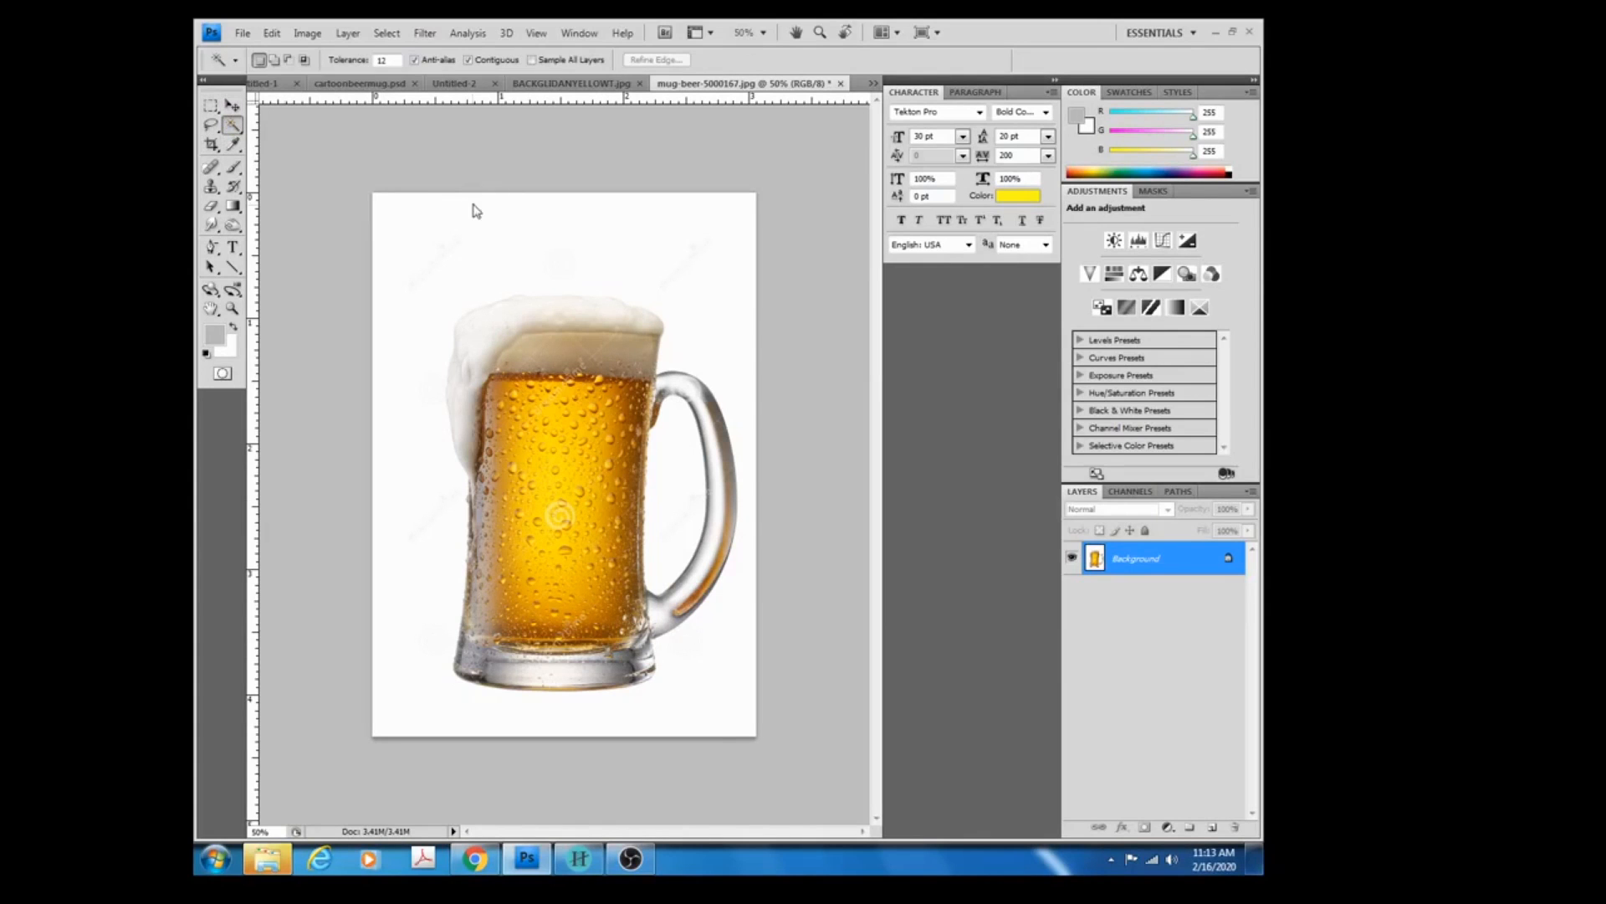
left_click(469, 231)
key("ctrl+d")
key("ctrl+j")
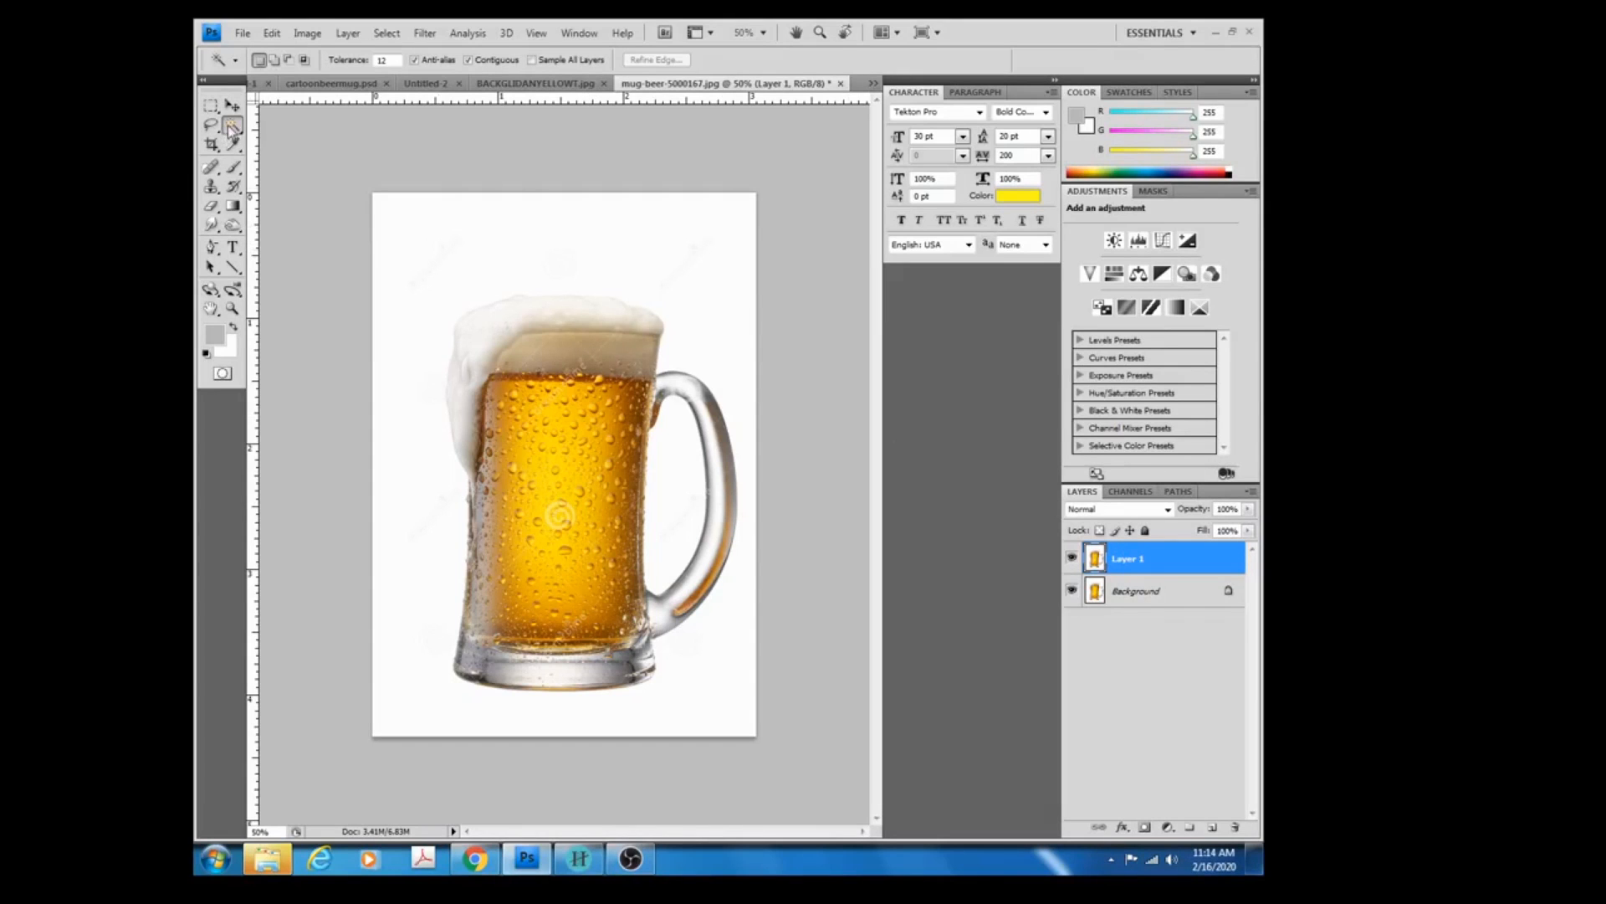
Erase the white areas around the mug and inside its handle on the duplicate layer, hiding the Background layer, and clear the selection.
left_click(399, 256)
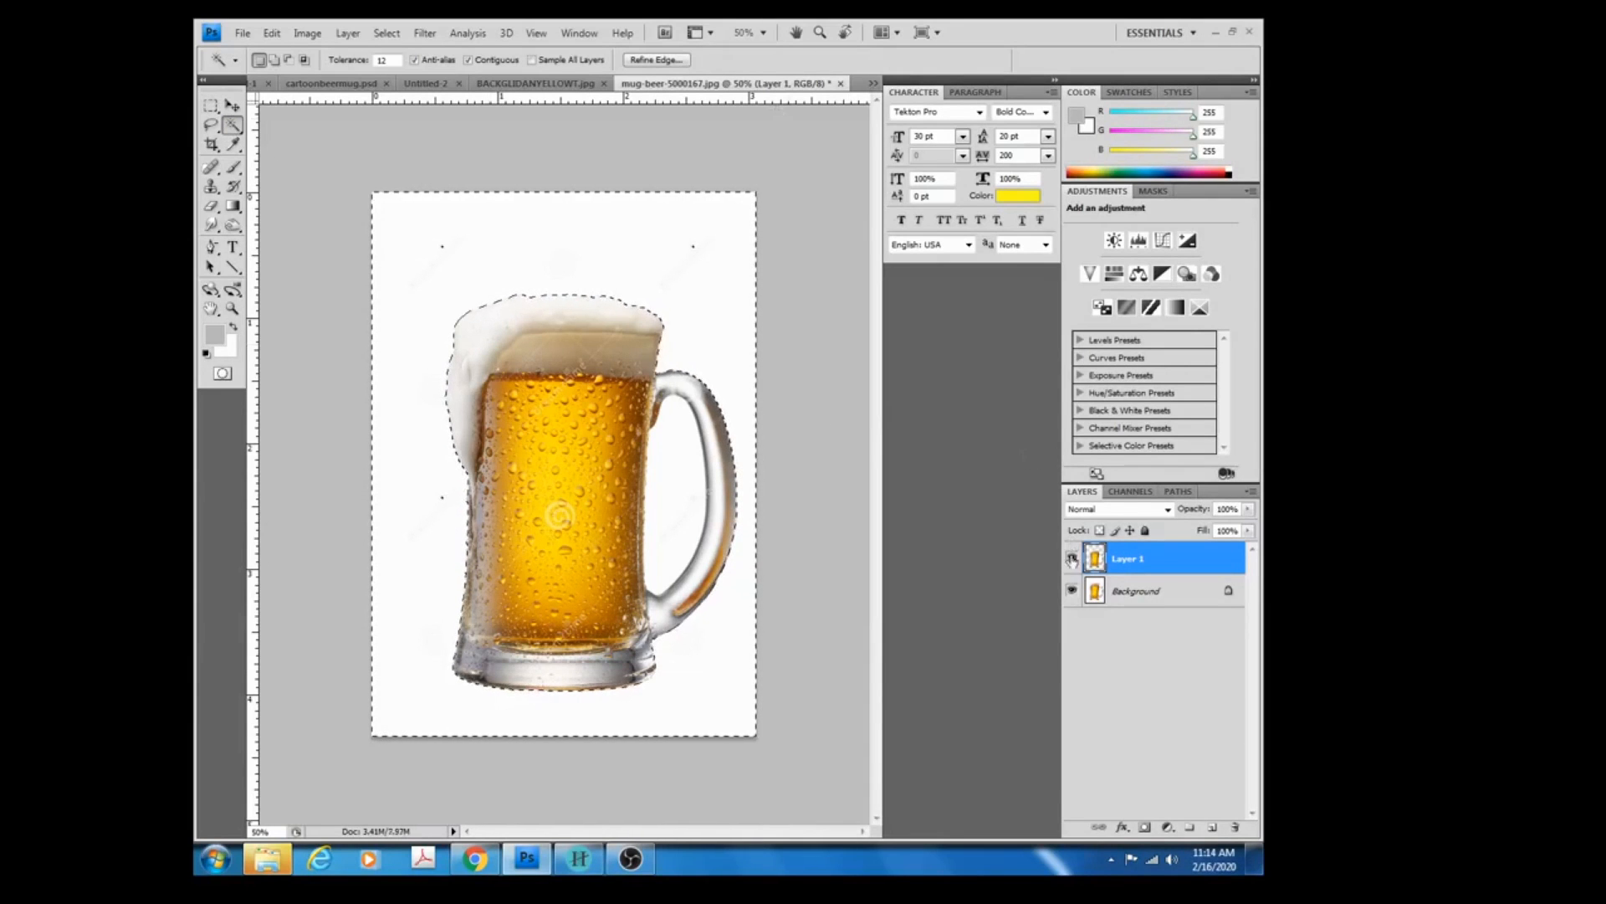
left_click(1073, 592)
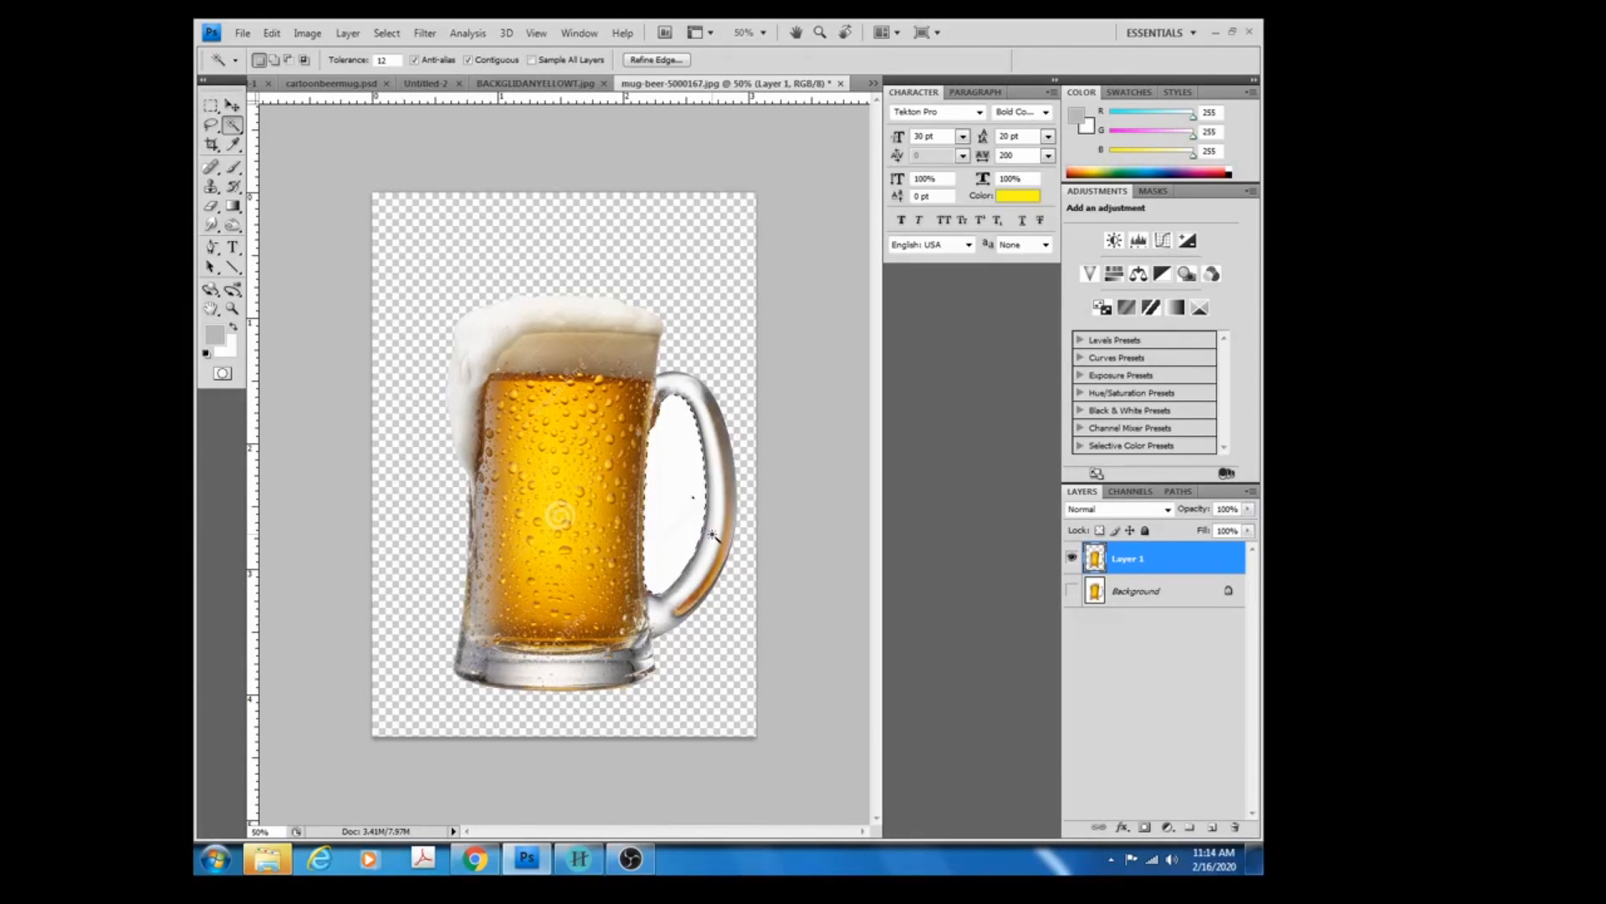
key("Delete")
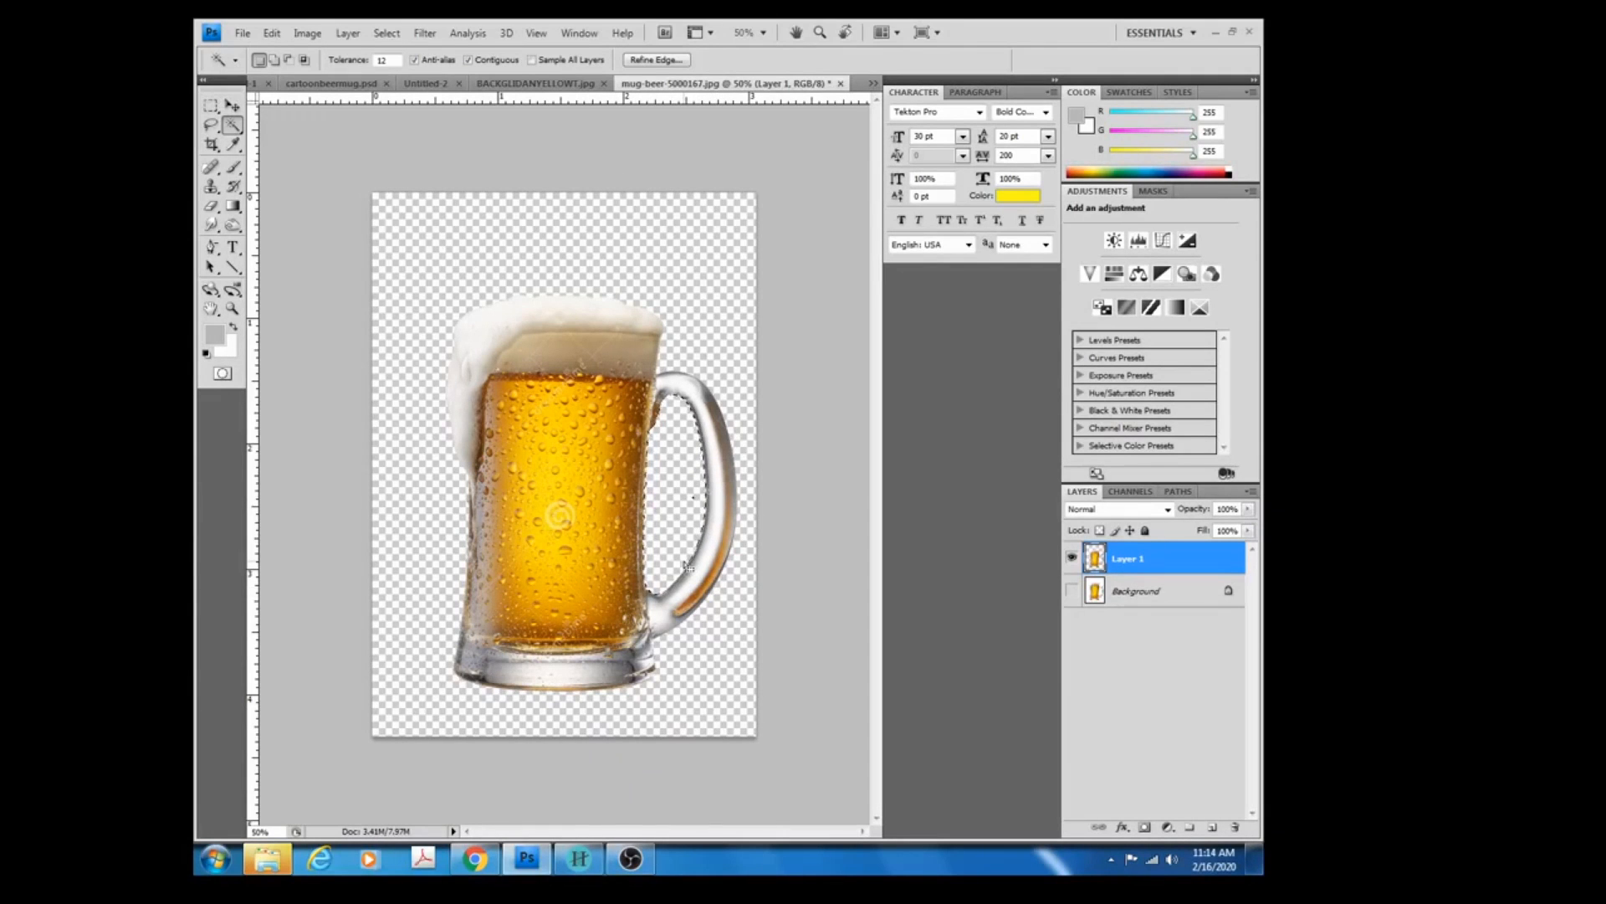
key("ctrl+d")
Open the artistic Colored Pencil filter for the cut-out mug layer.
left_click(427, 34)
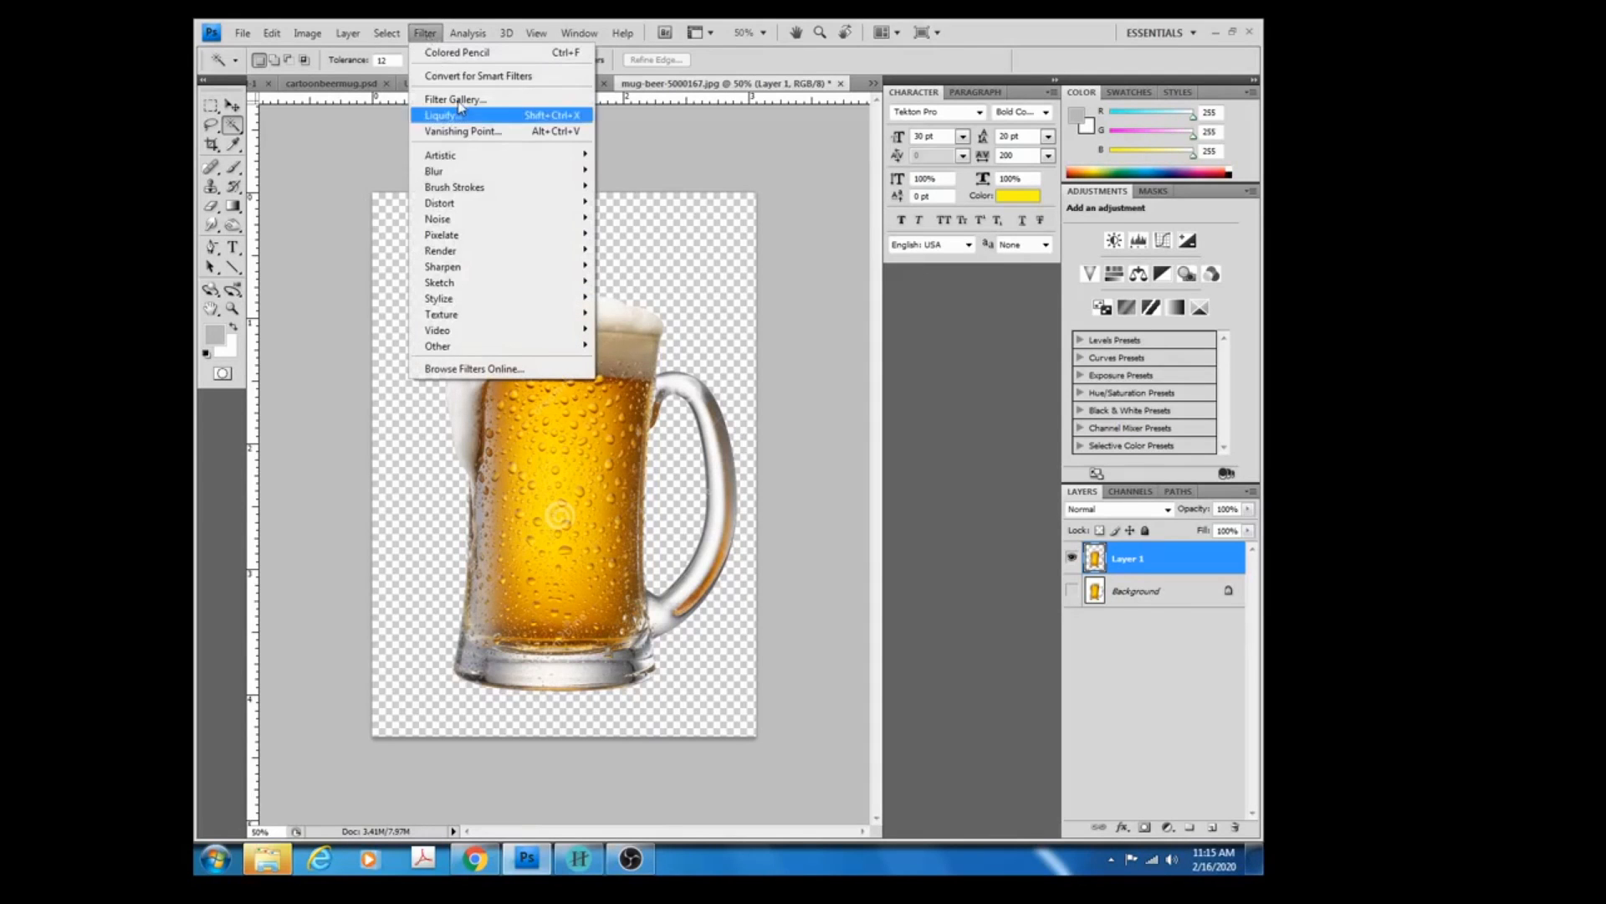
mouse_move(502, 159)
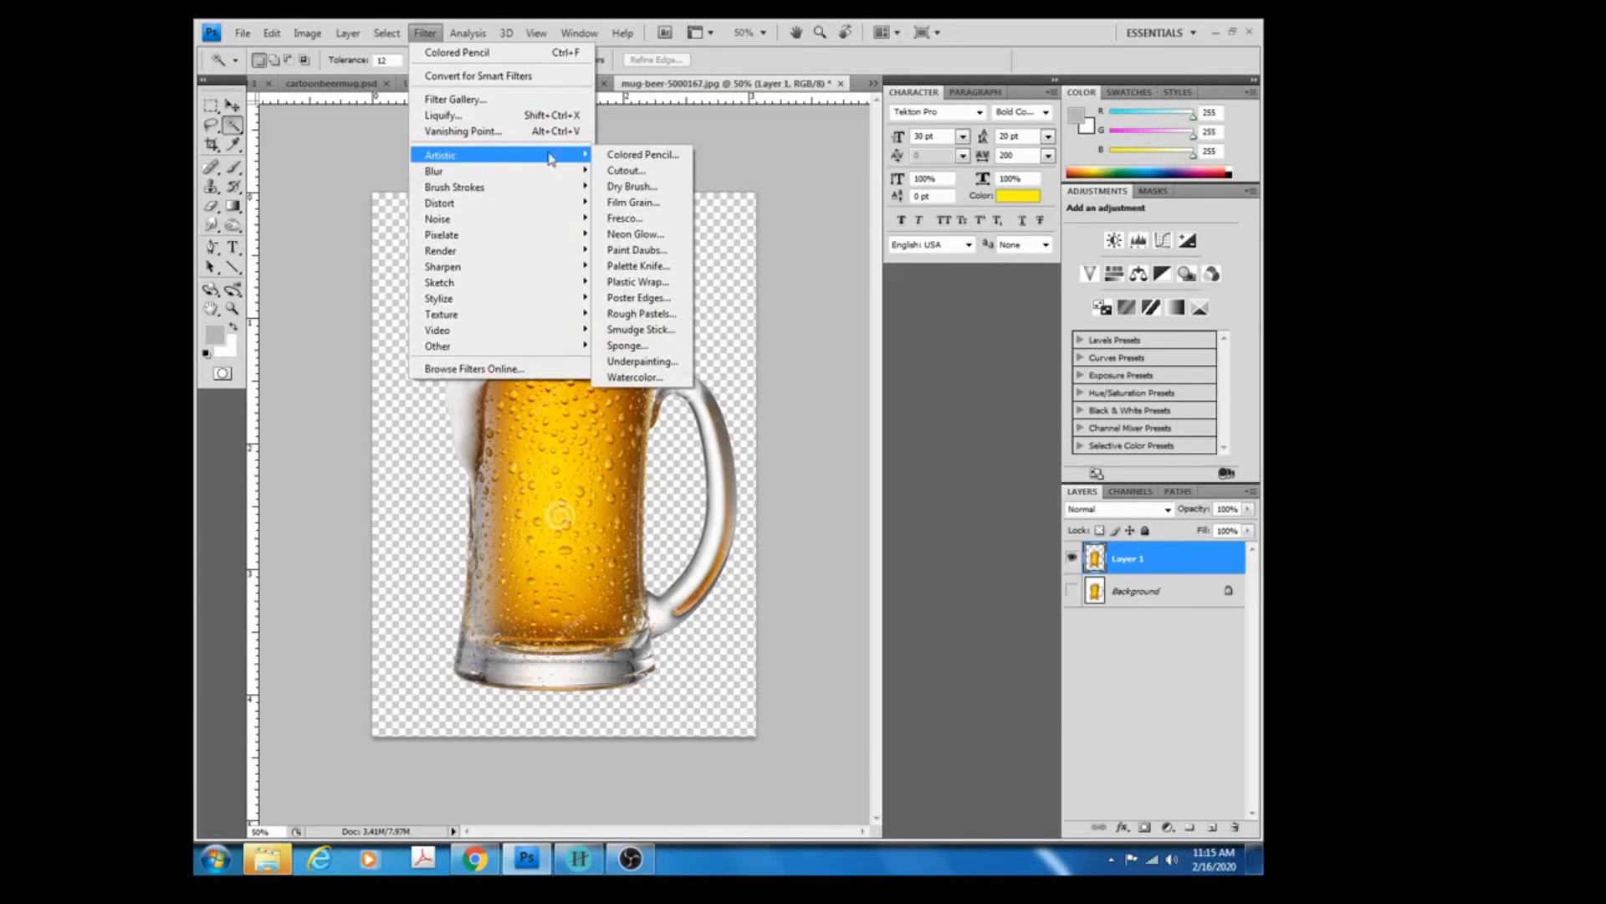
left_click(612, 157)
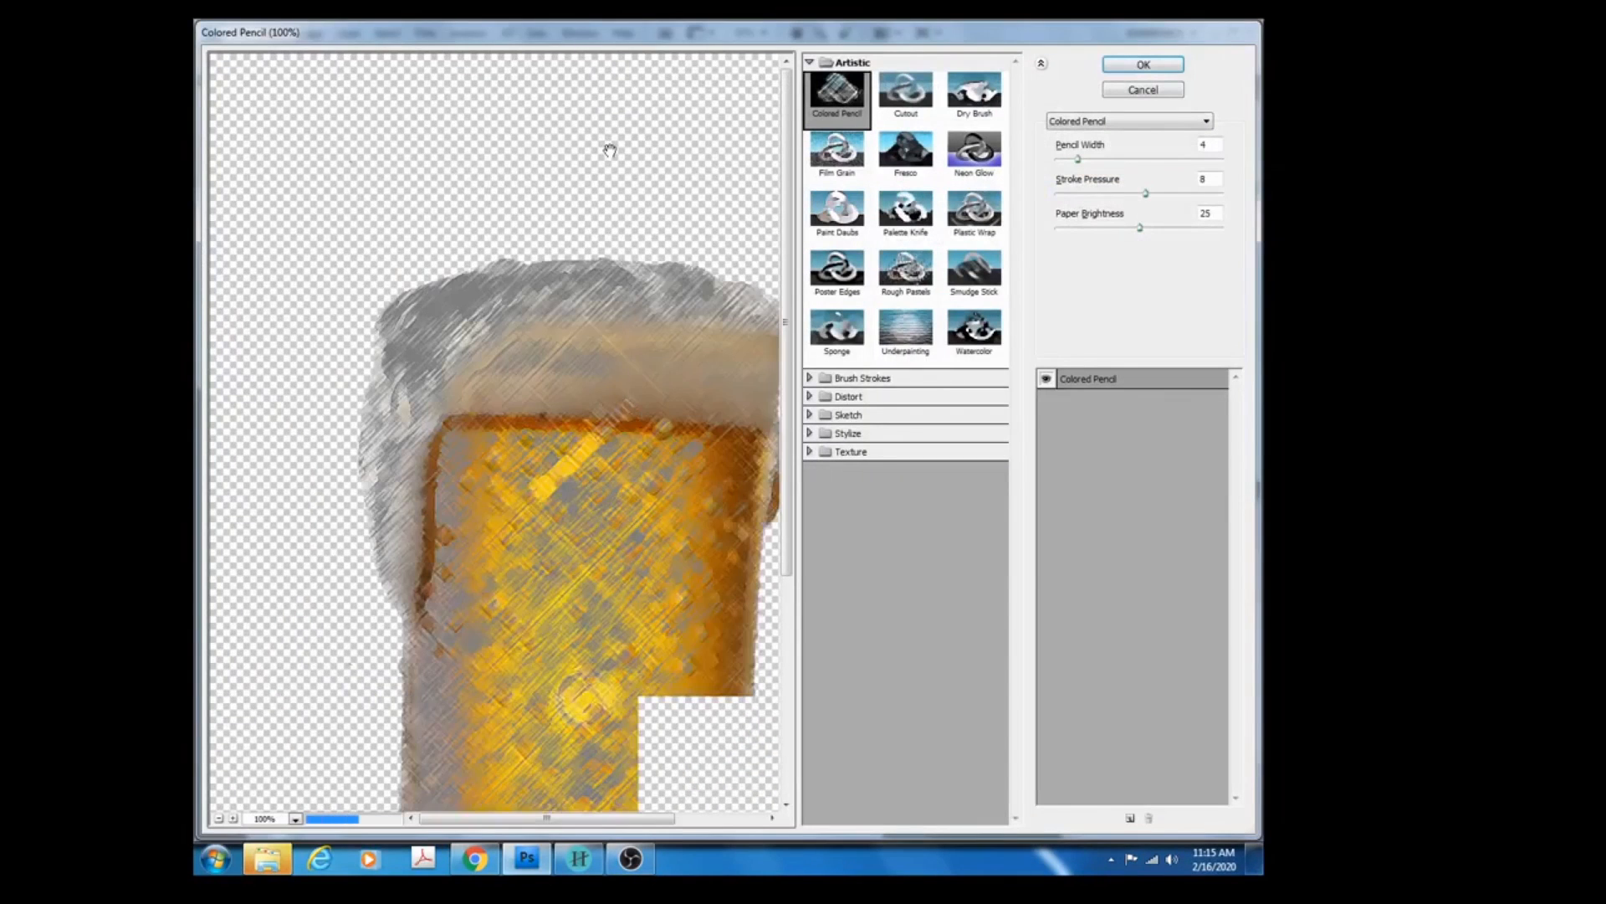
Try the Colored Pencil effect with pencil width 6, stroke pressure 6 and a higher paper brightness.
left_click_drag(785, 251, 769, 346)
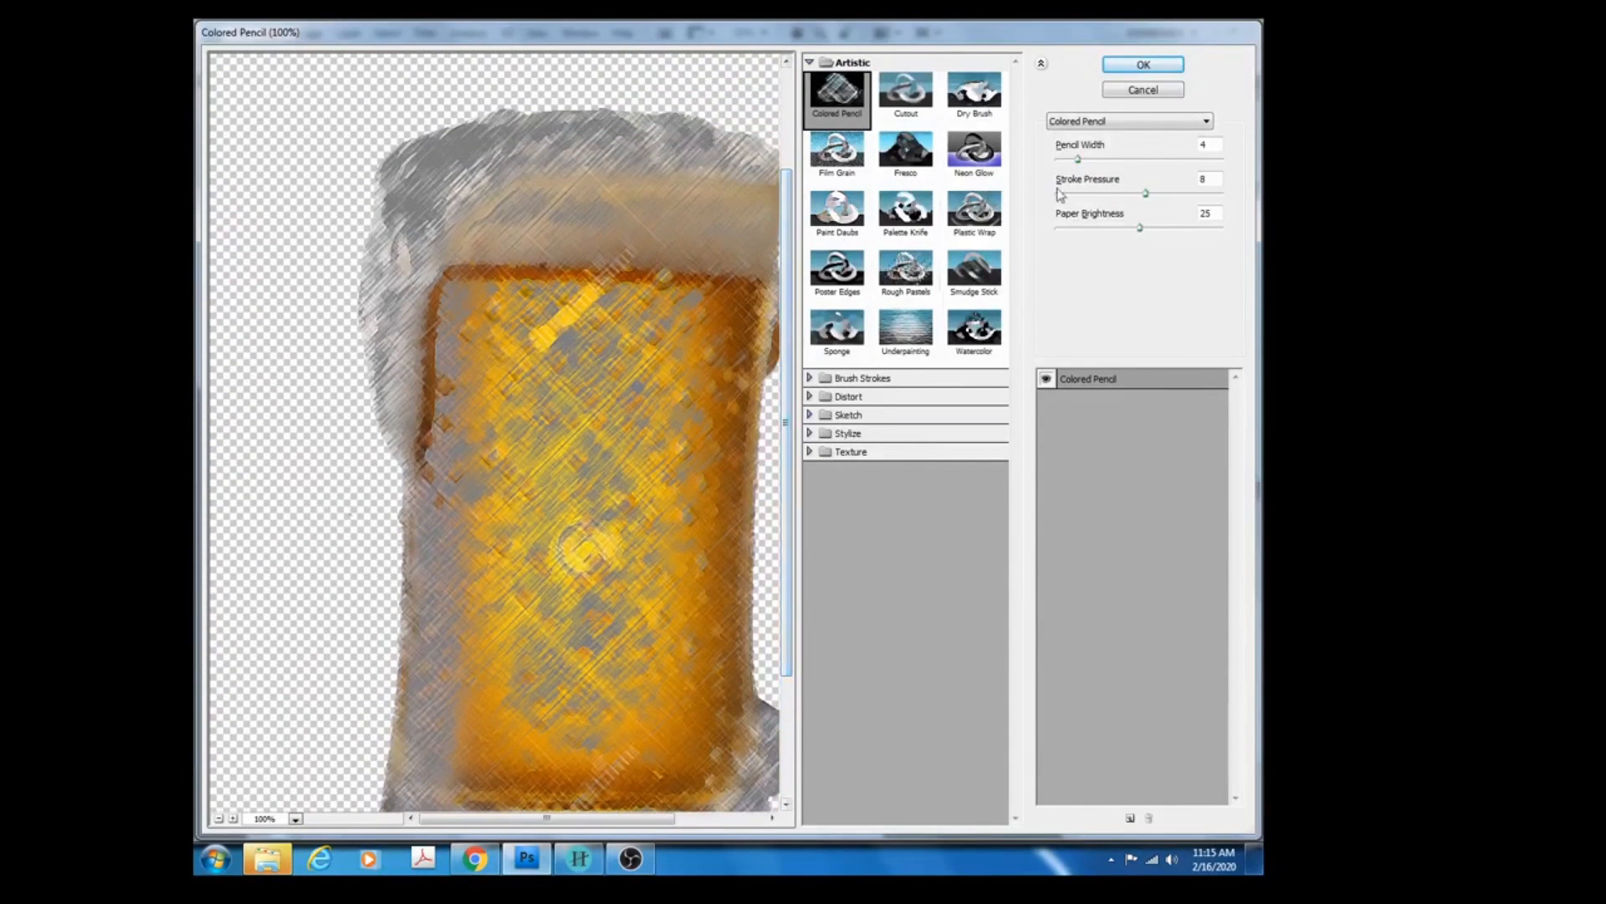
left_click_drag(1081, 162, 1093, 164)
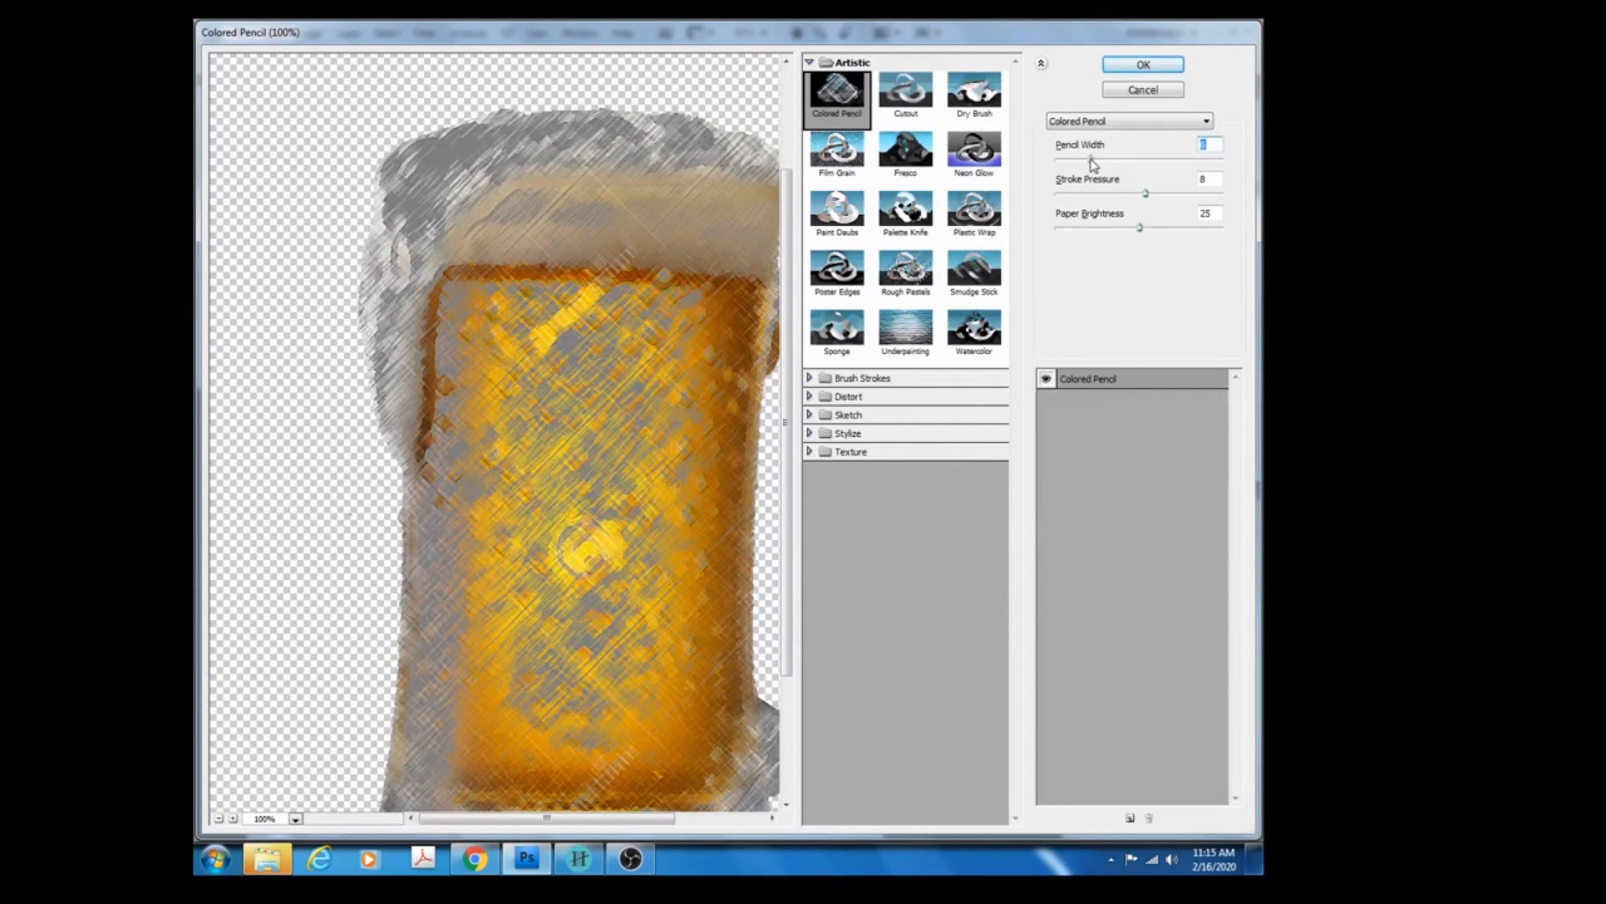
mouse_move(1139, 194)
left_mouse_down()
mouse_move(1158, 199)
mouse_move(1106, 201)
mouse_move(1126, 200)
left_mouse_up()
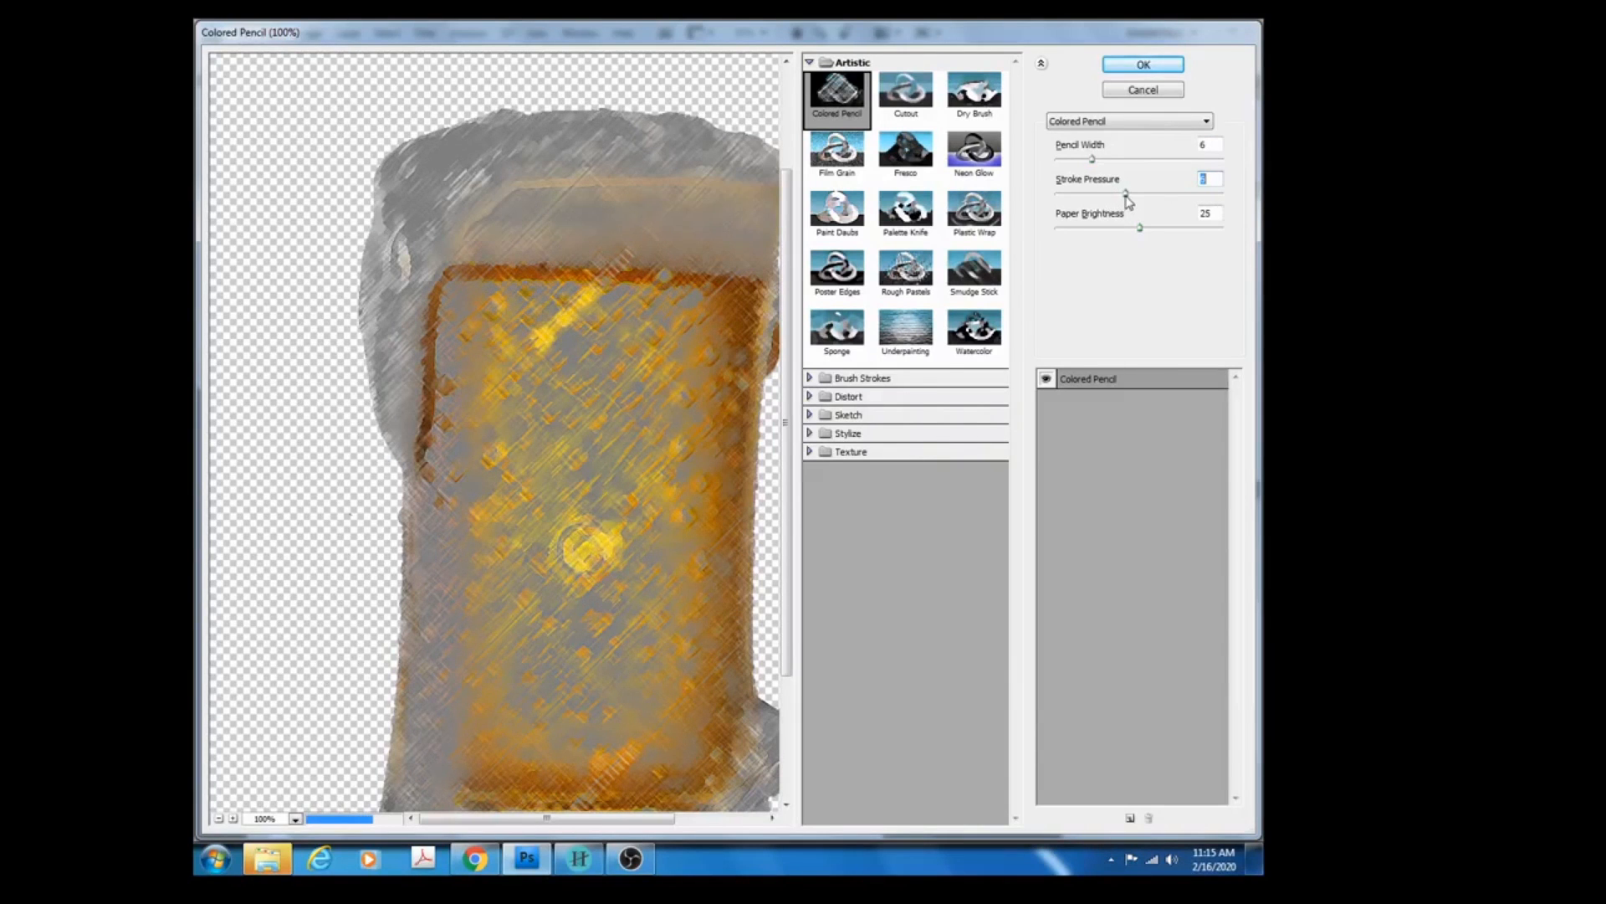
left_click(1140, 228)
left_click_drag(1140, 226, 1159, 226)
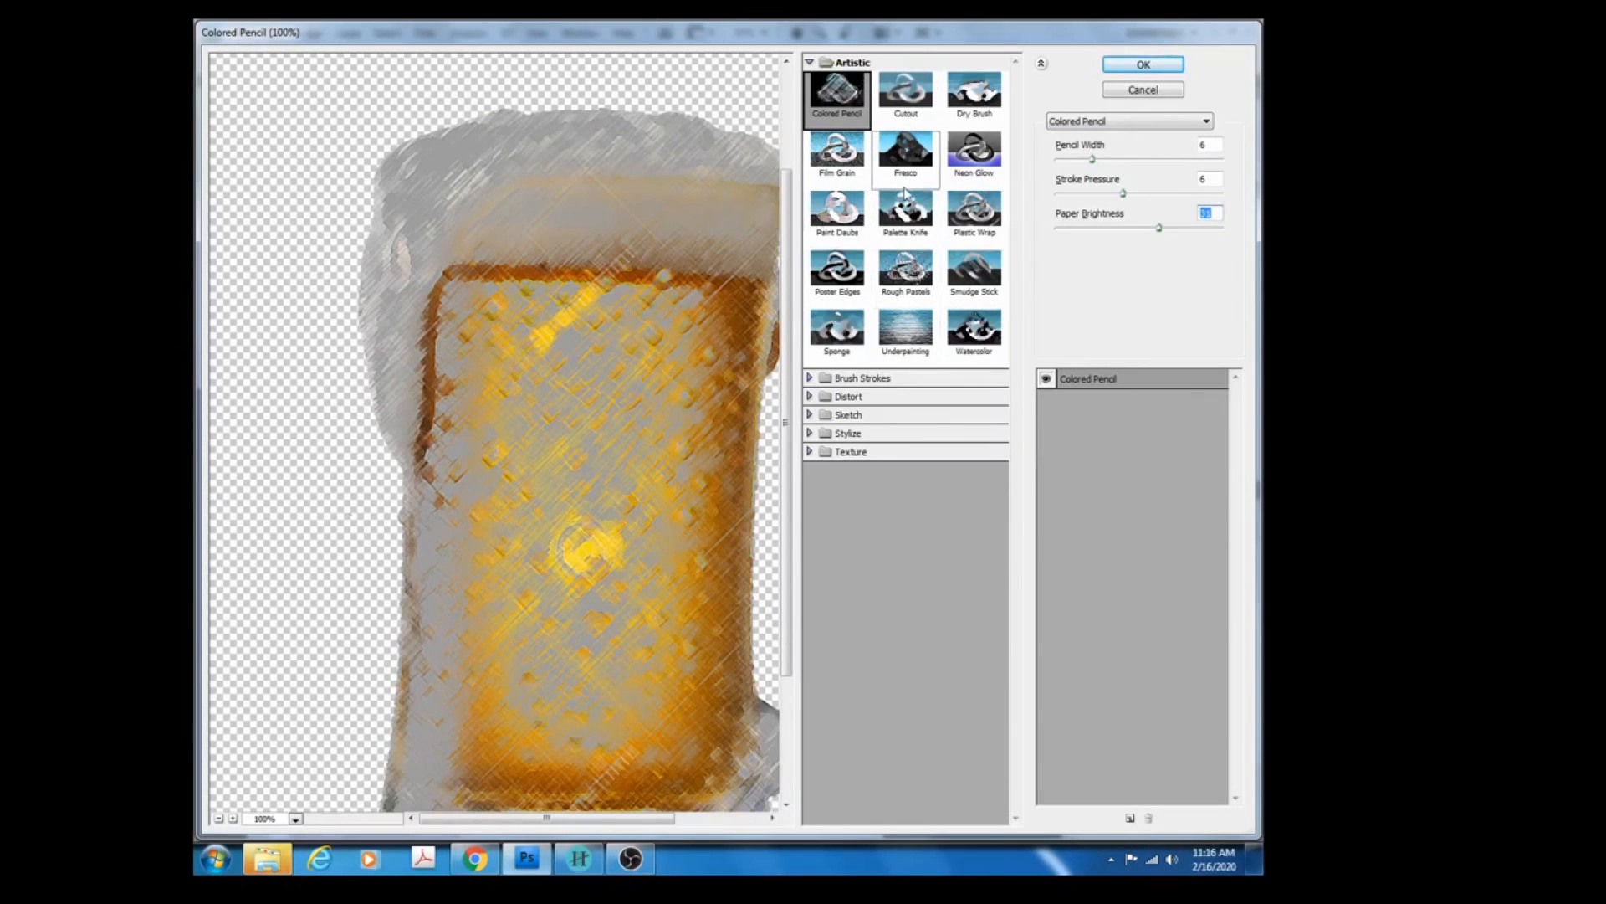
Preview the Dry Brush, Cutout and Neon Glow effects on the mug.
left_click(975, 95)
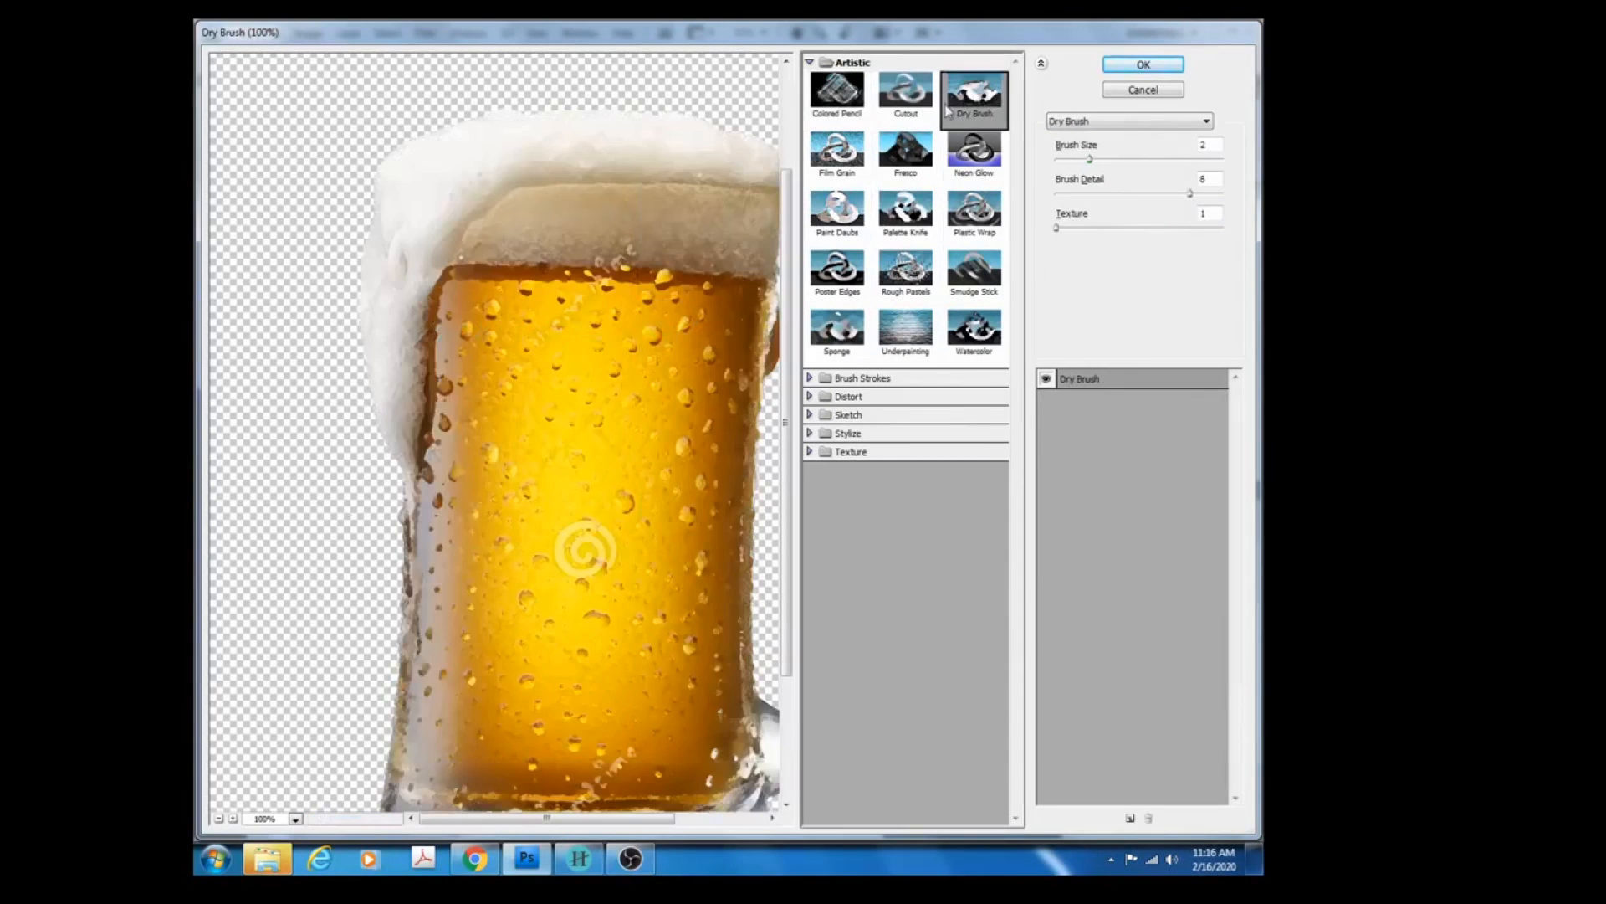
left_click(907, 96)
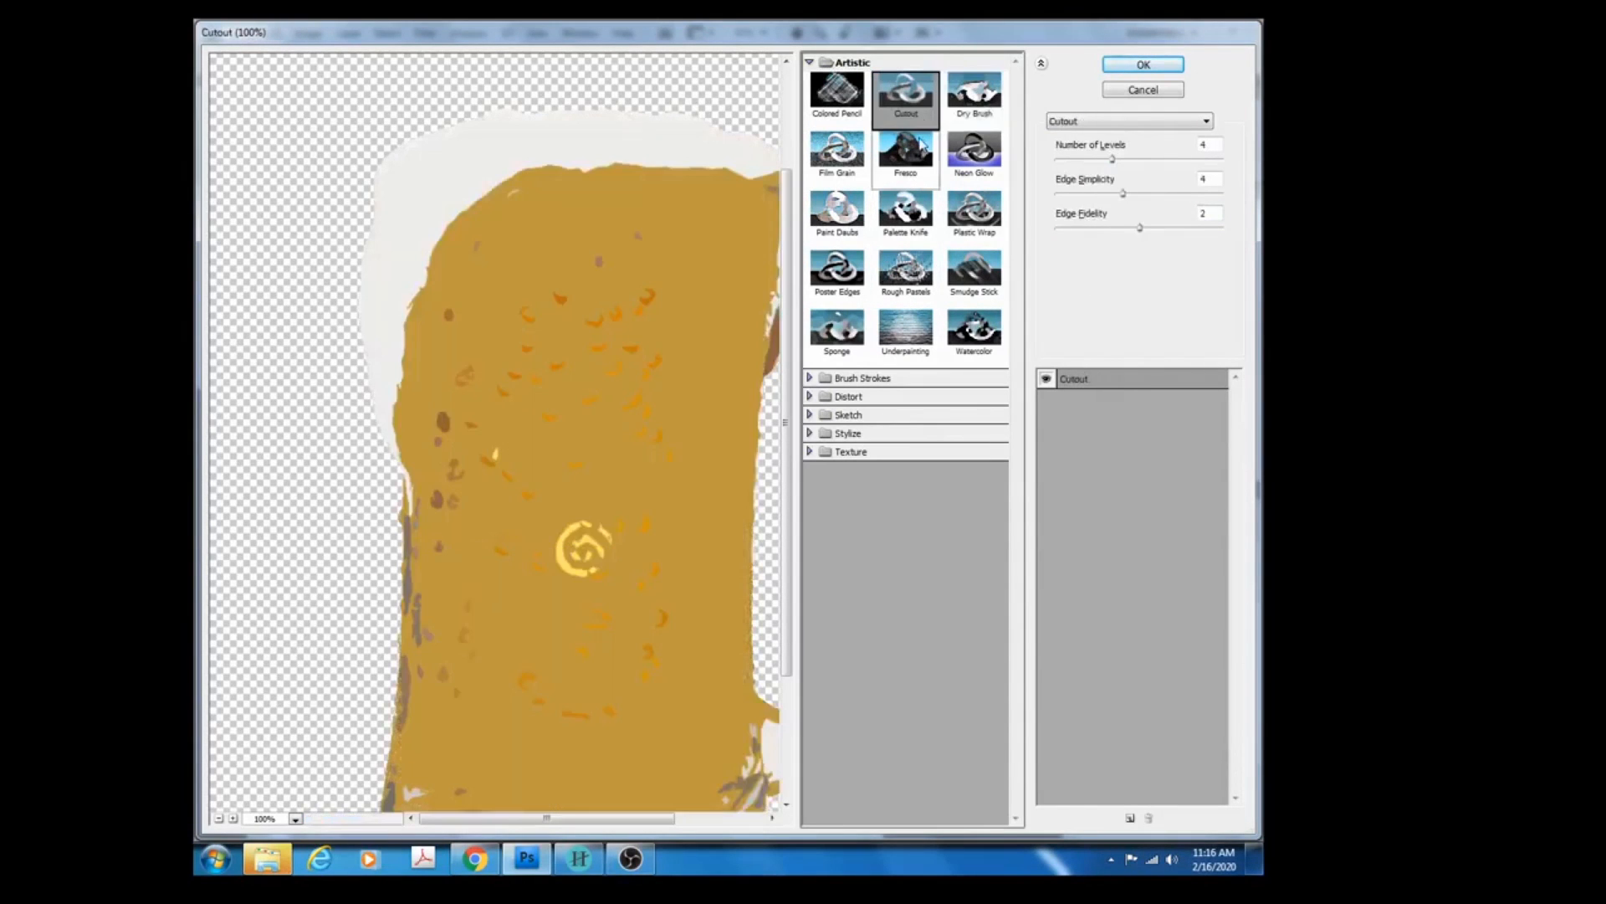
left_click(992, 173)
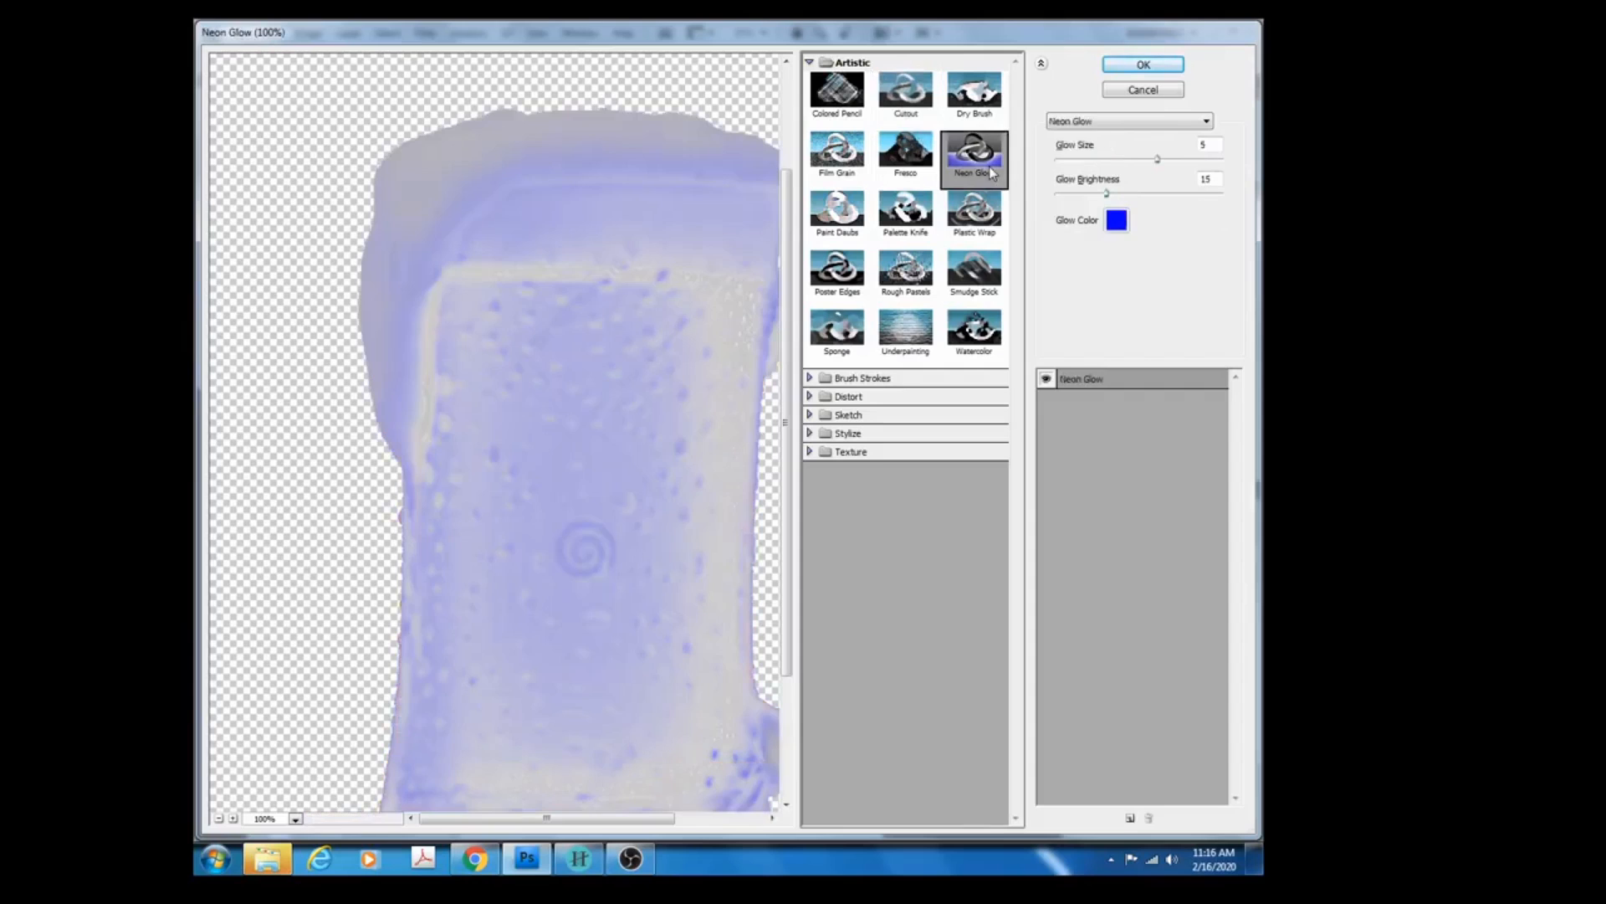
Choose the Palette Knife effect, check it across the whole mug, and apply it to the layer.
left_click(927, 219)
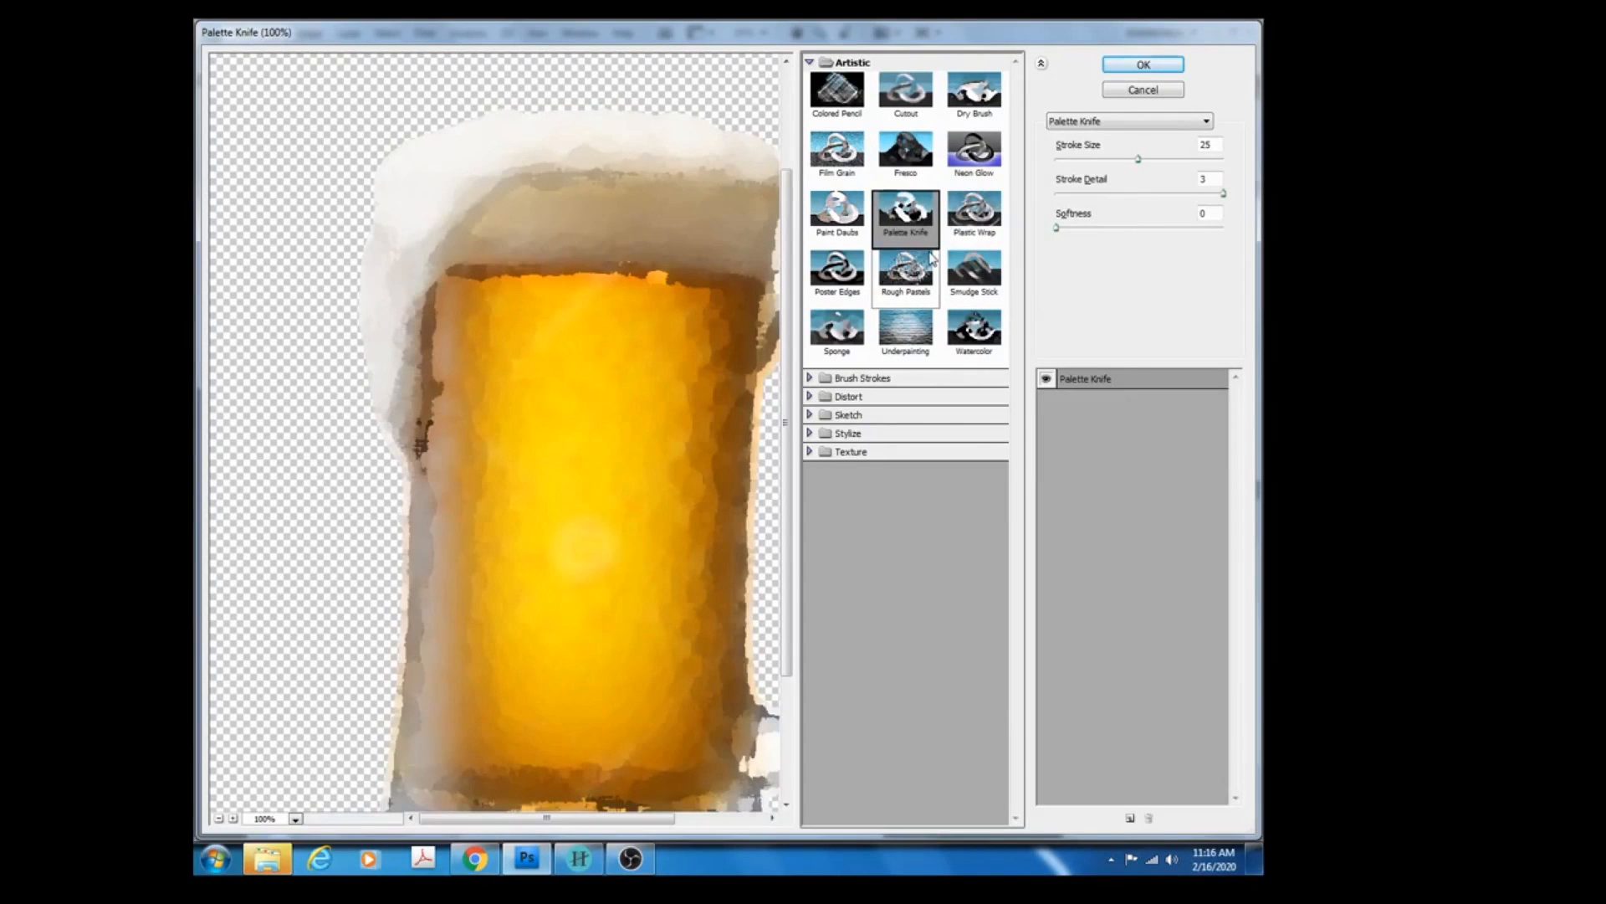
left_click_drag(791, 276, 791, 356)
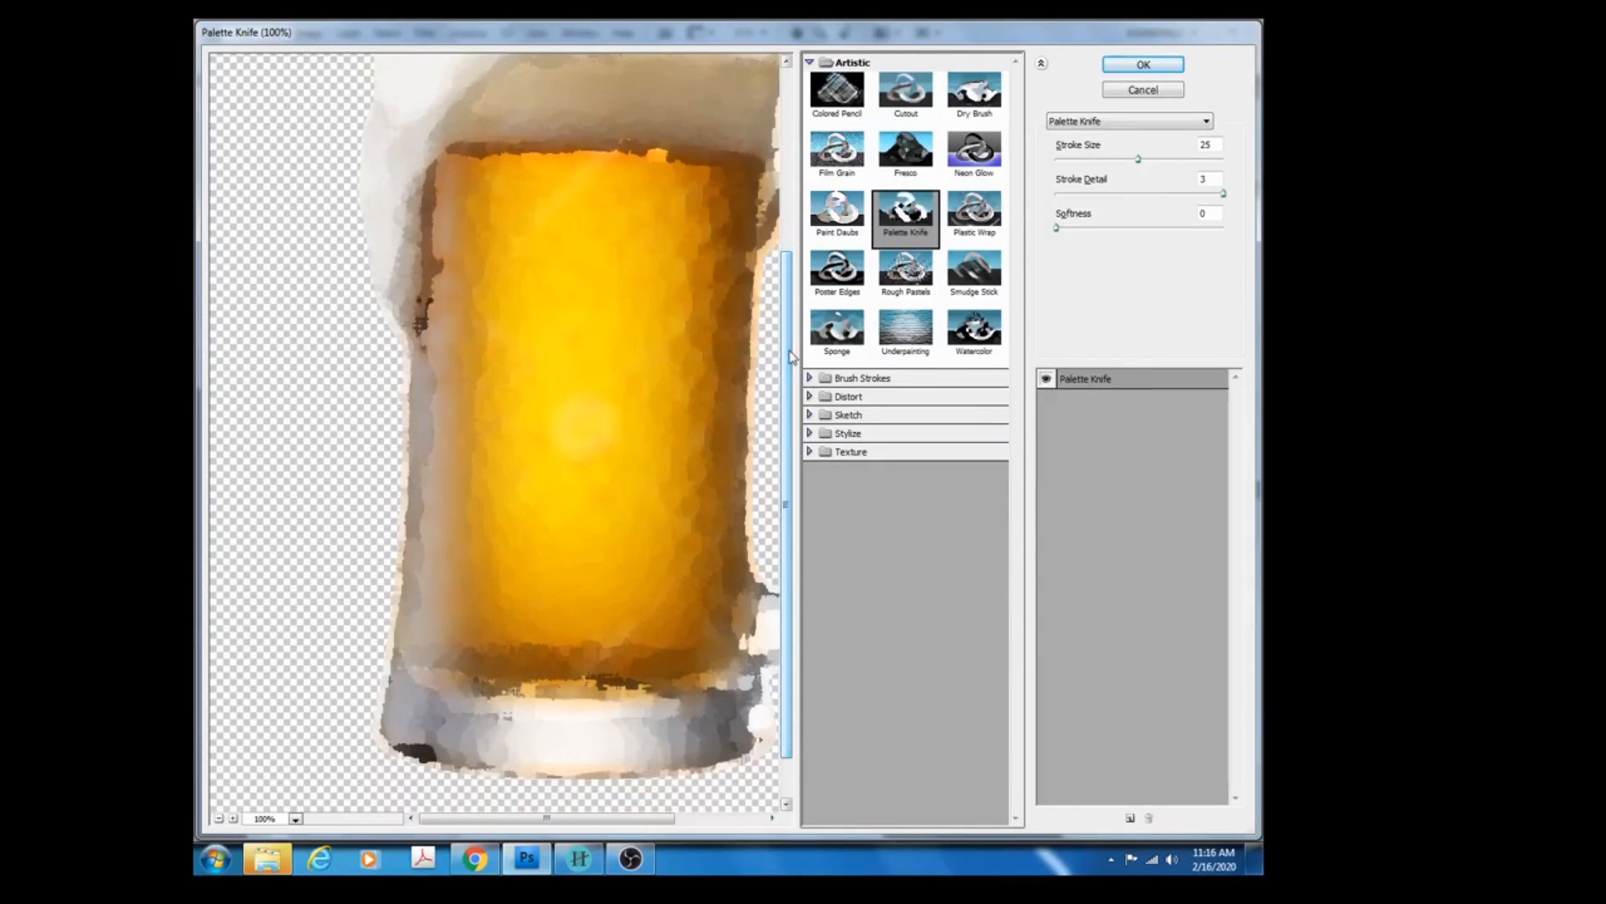
left_click_drag(642, 824, 717, 843)
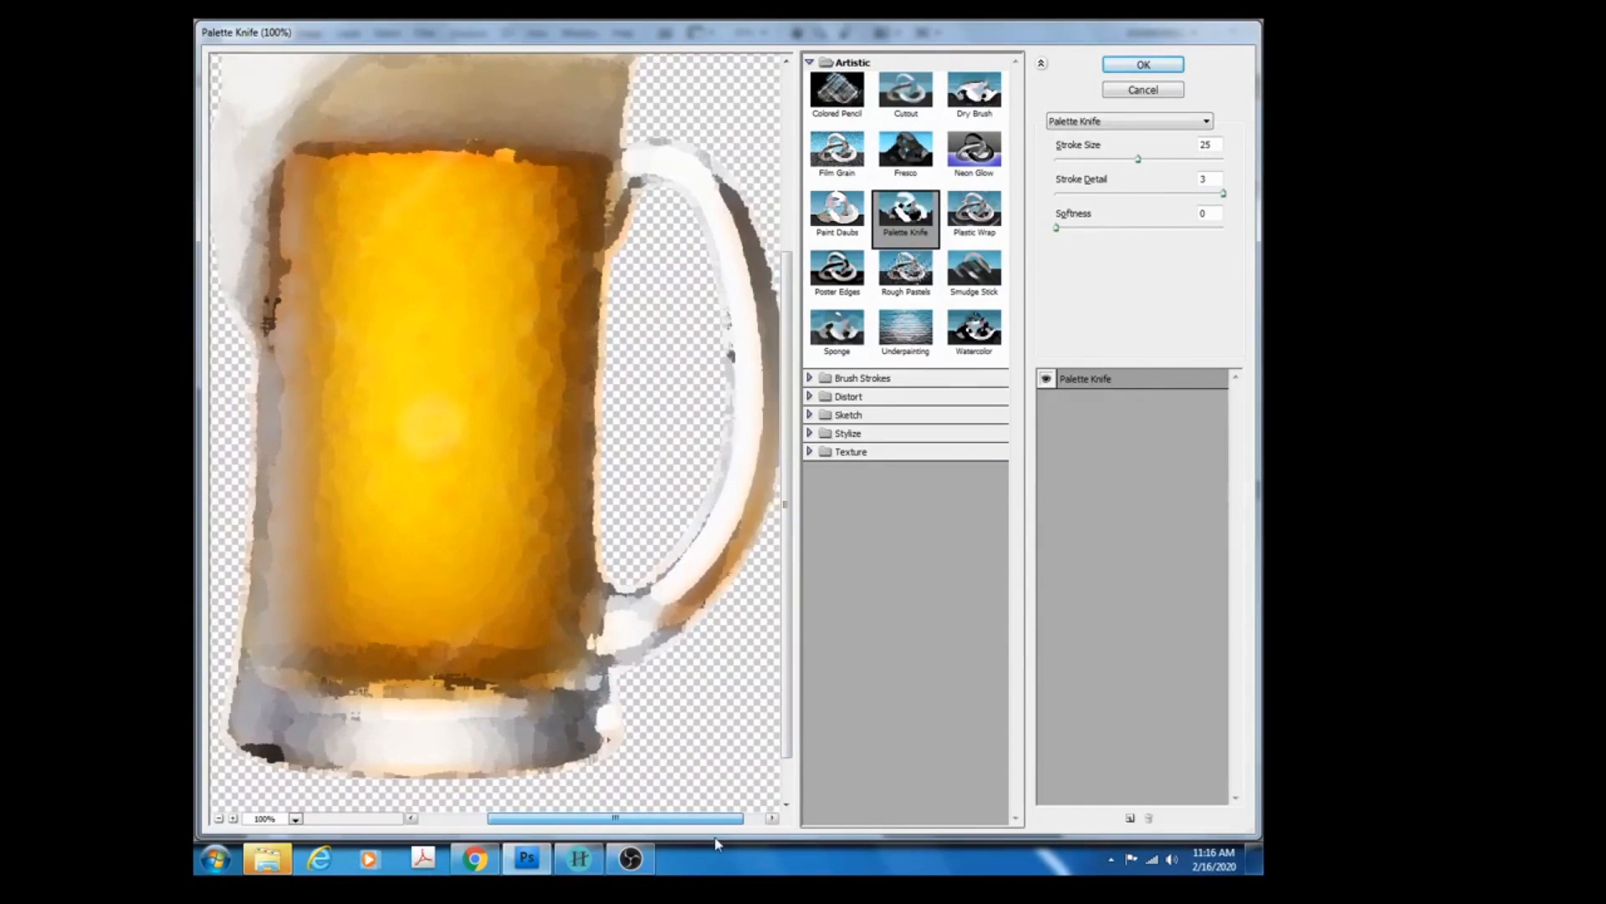
left_click(1142, 66)
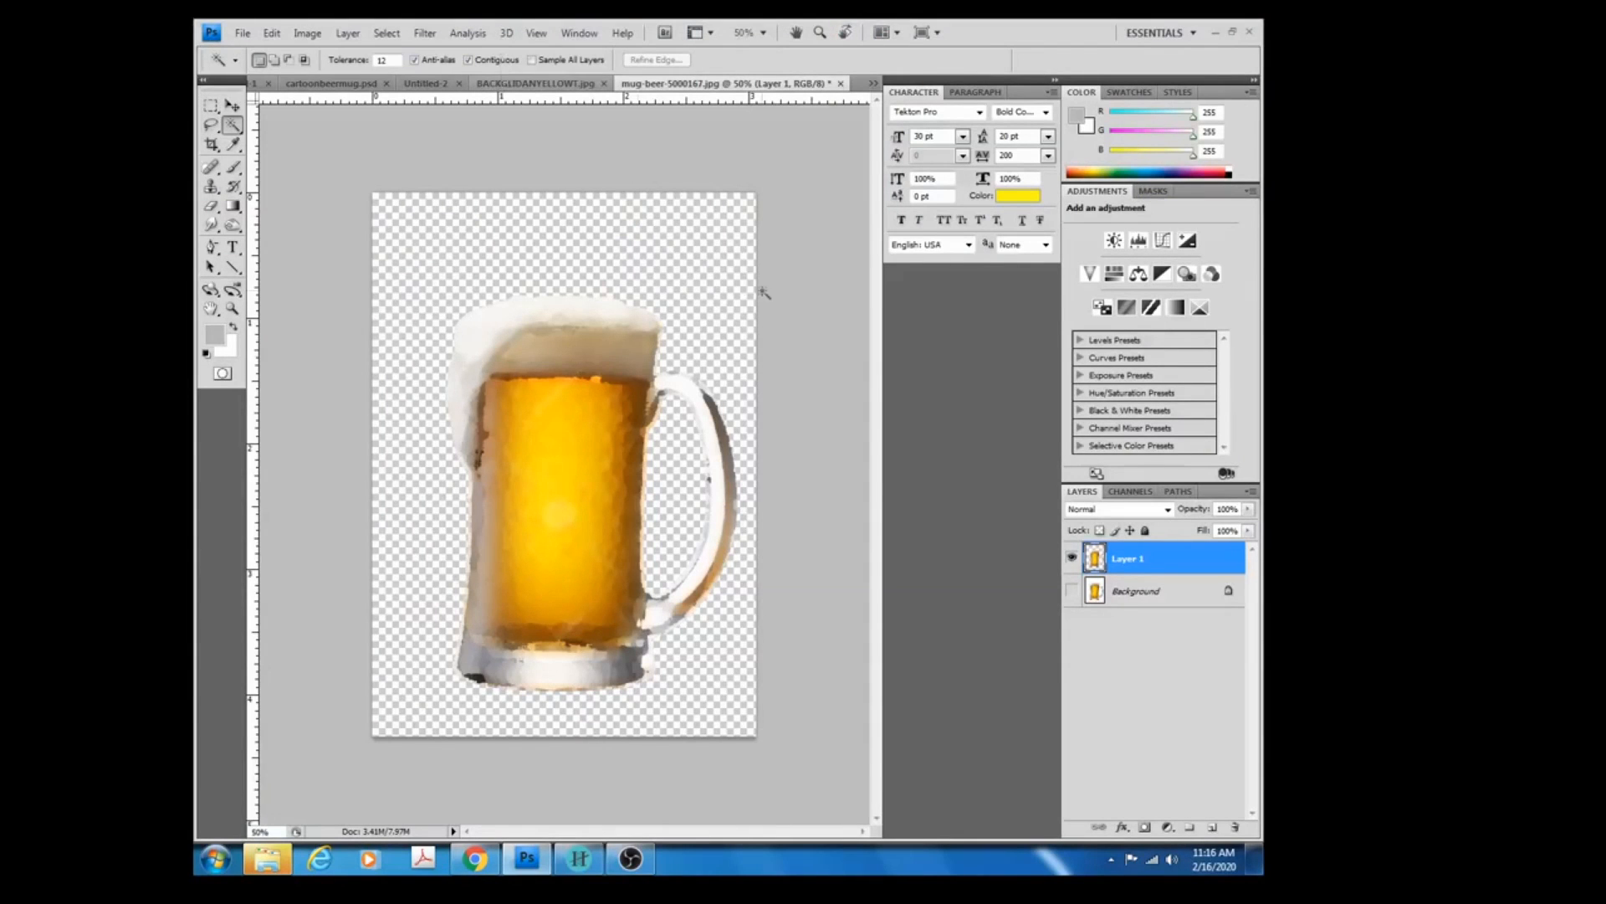
Bring the mug layer into BACKGLIDANYELLOWT.jpg and scale it to 45%, placed on the shirt over the right side of the slogan.
left_click(230, 105)
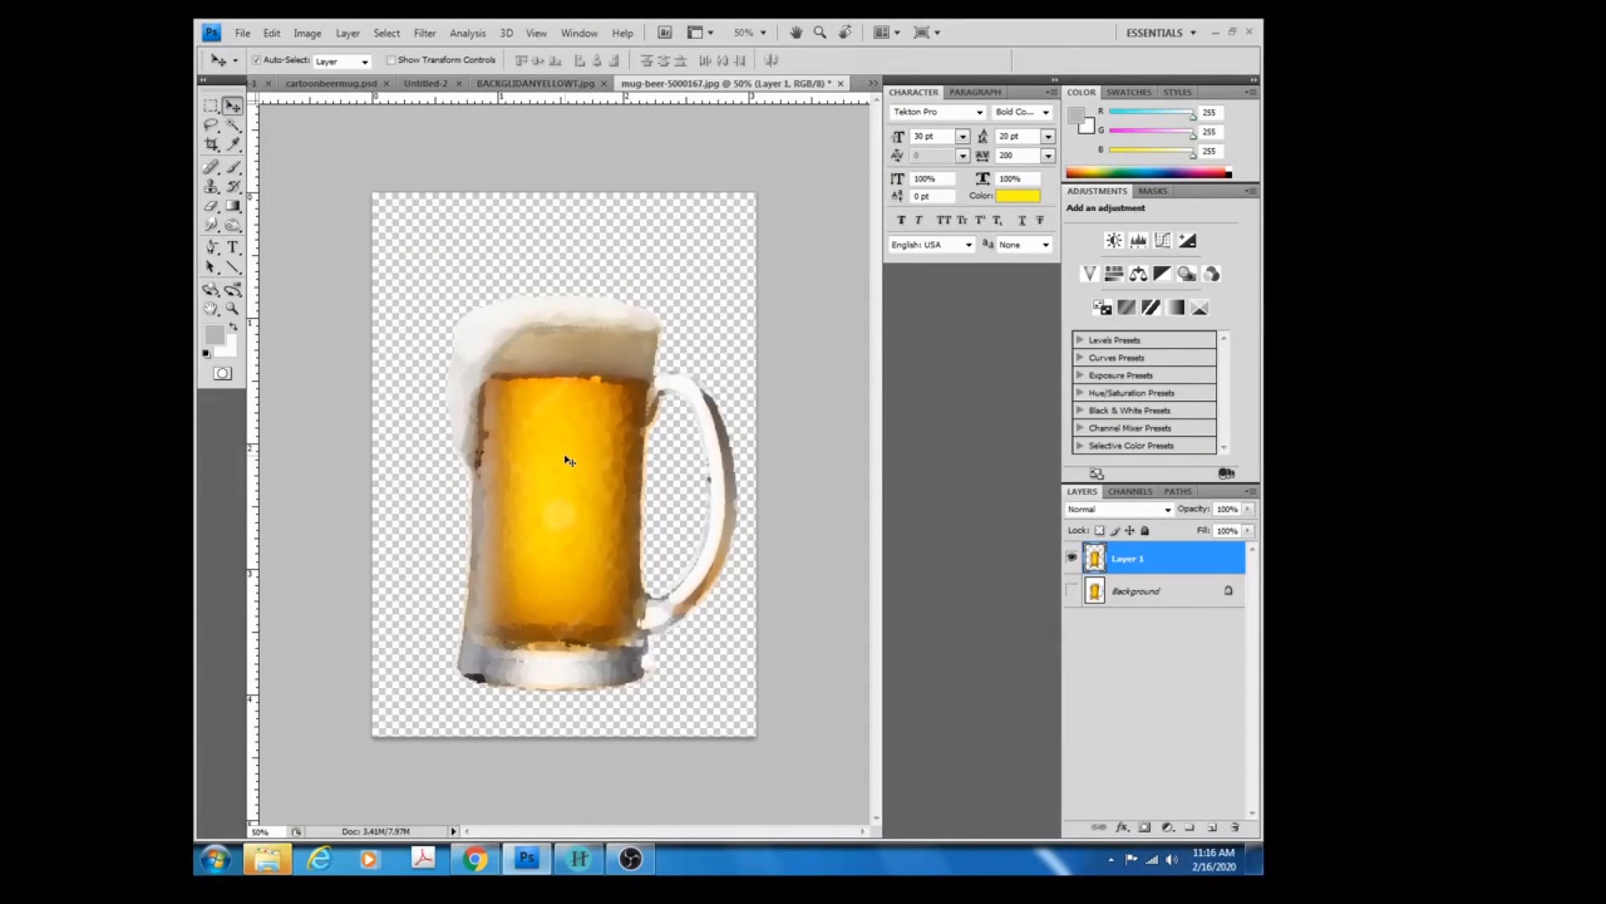
left_click_drag(569, 460, 623, 471)
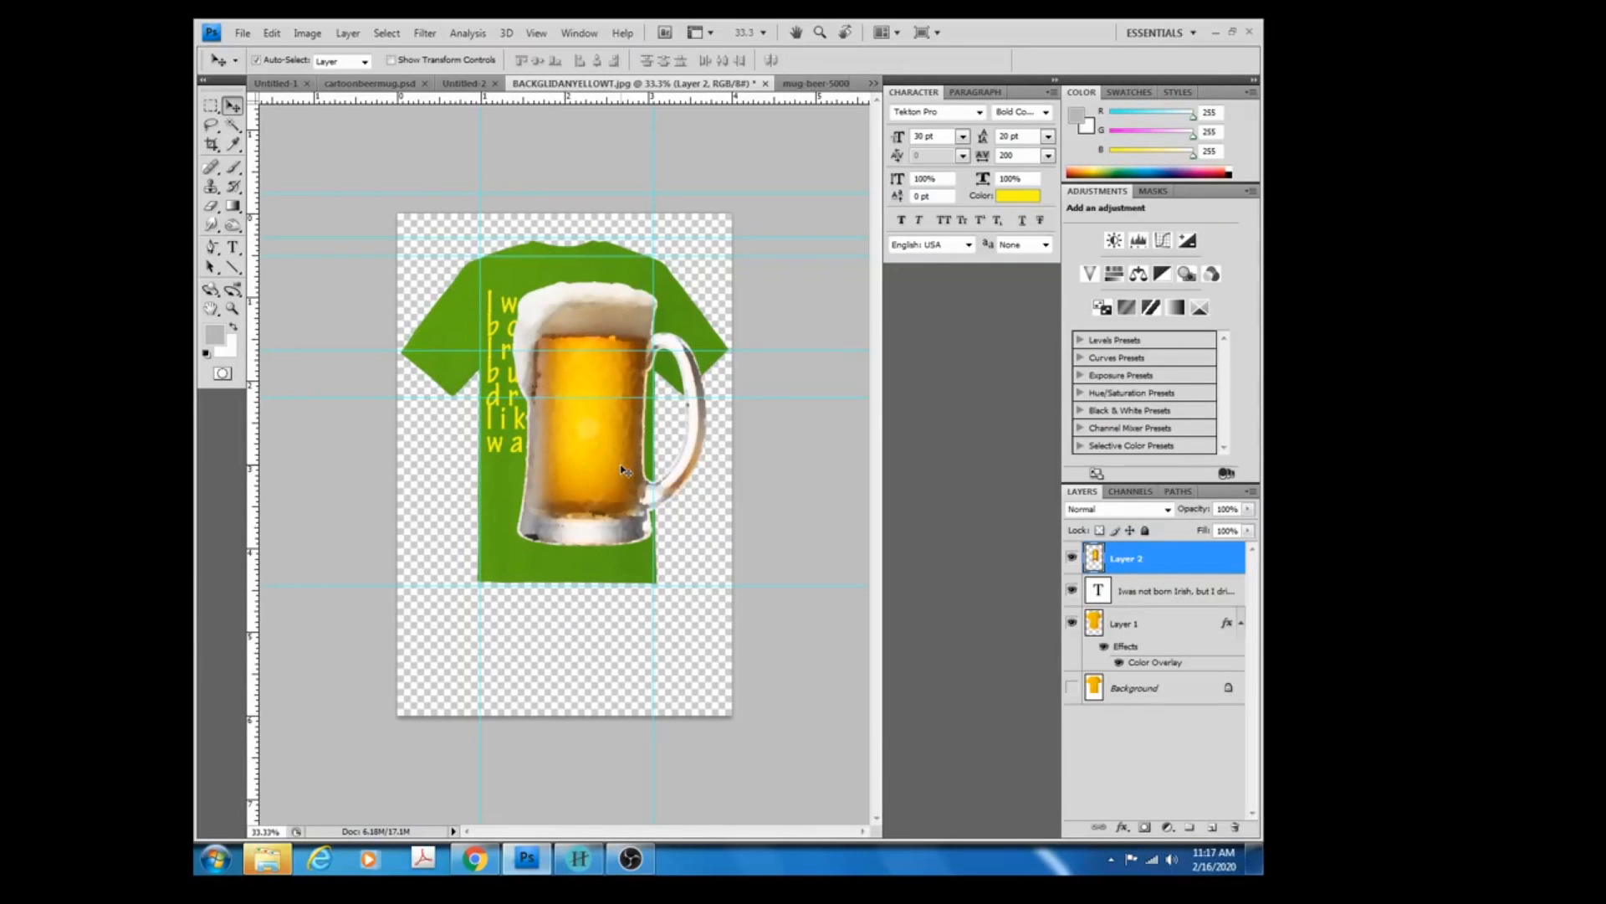
key("ctrl+t")
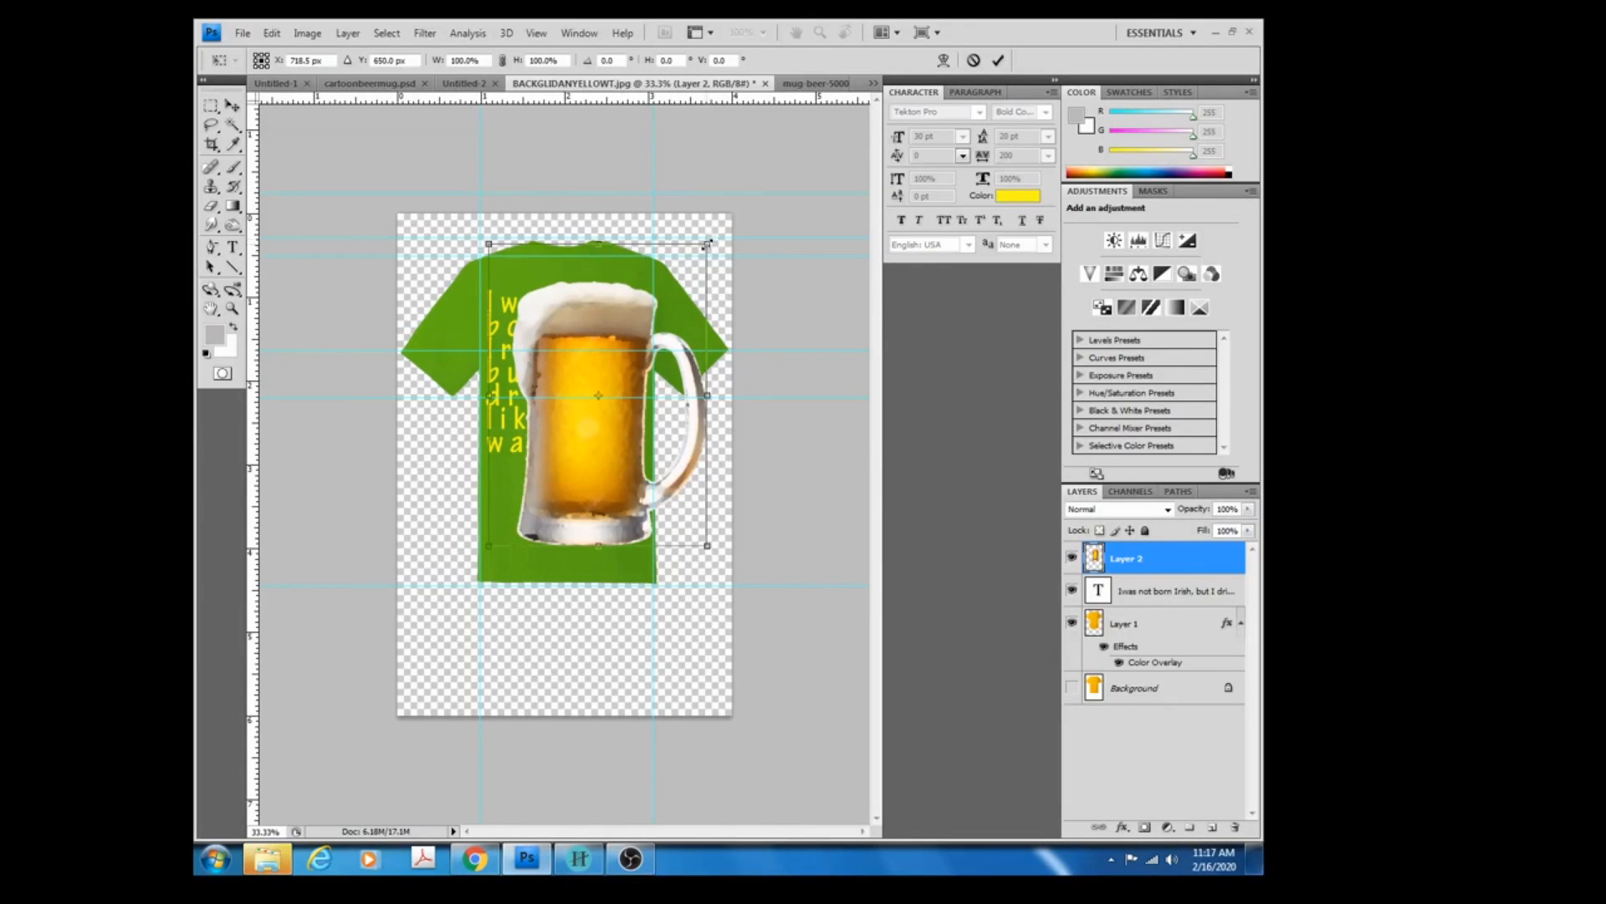
left_click_drag(708, 244, 593, 413)
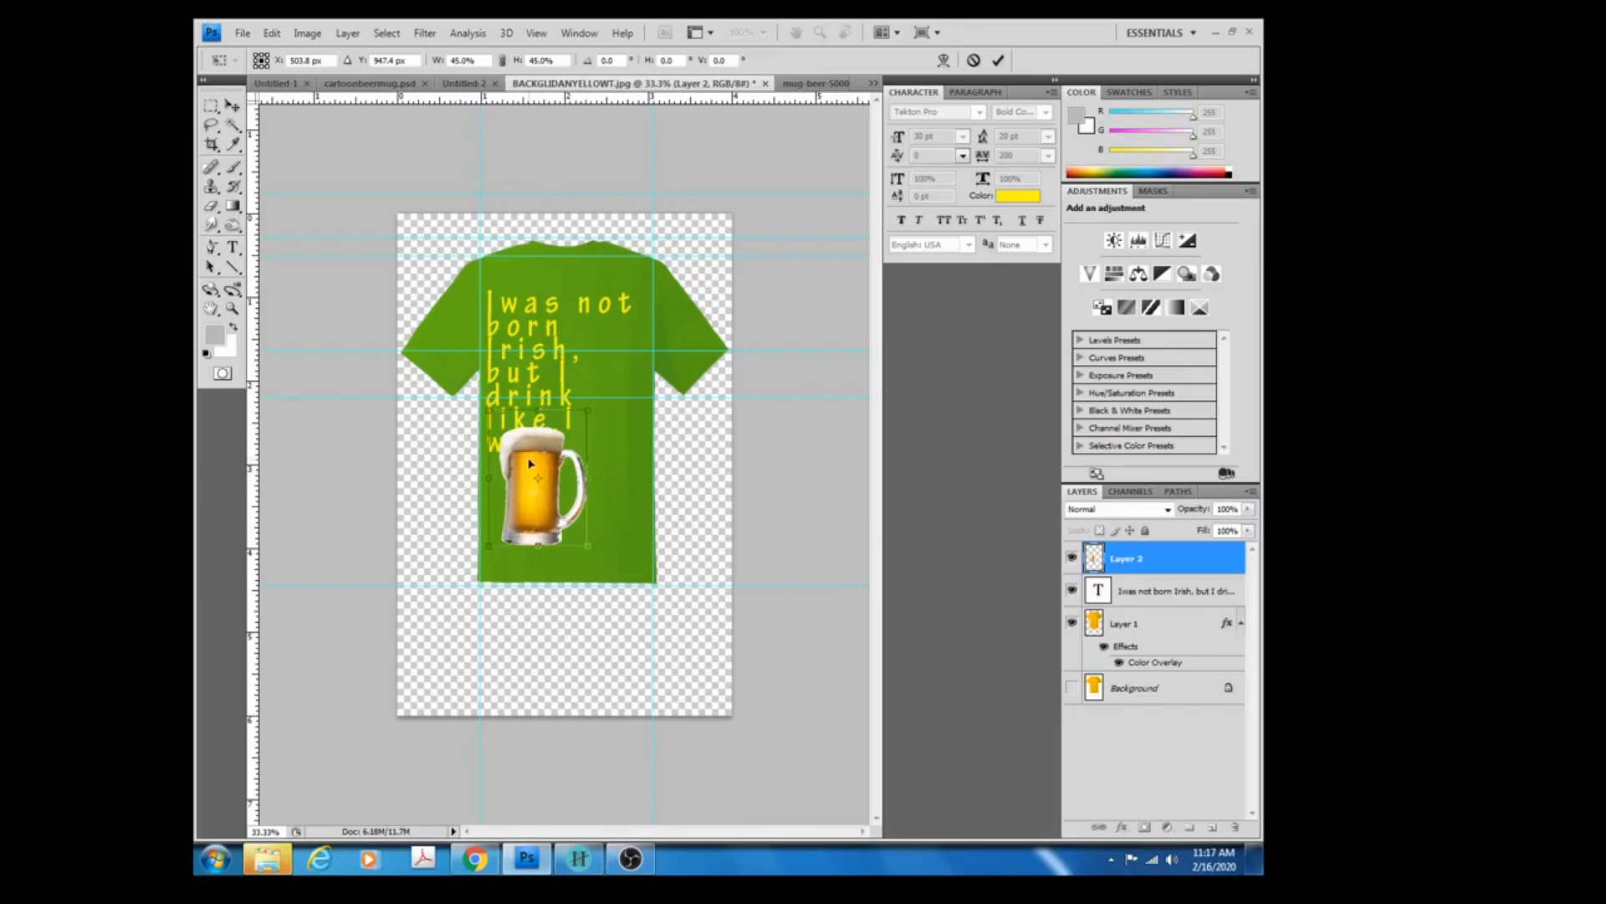
left_click_drag(529, 462, 607, 343)
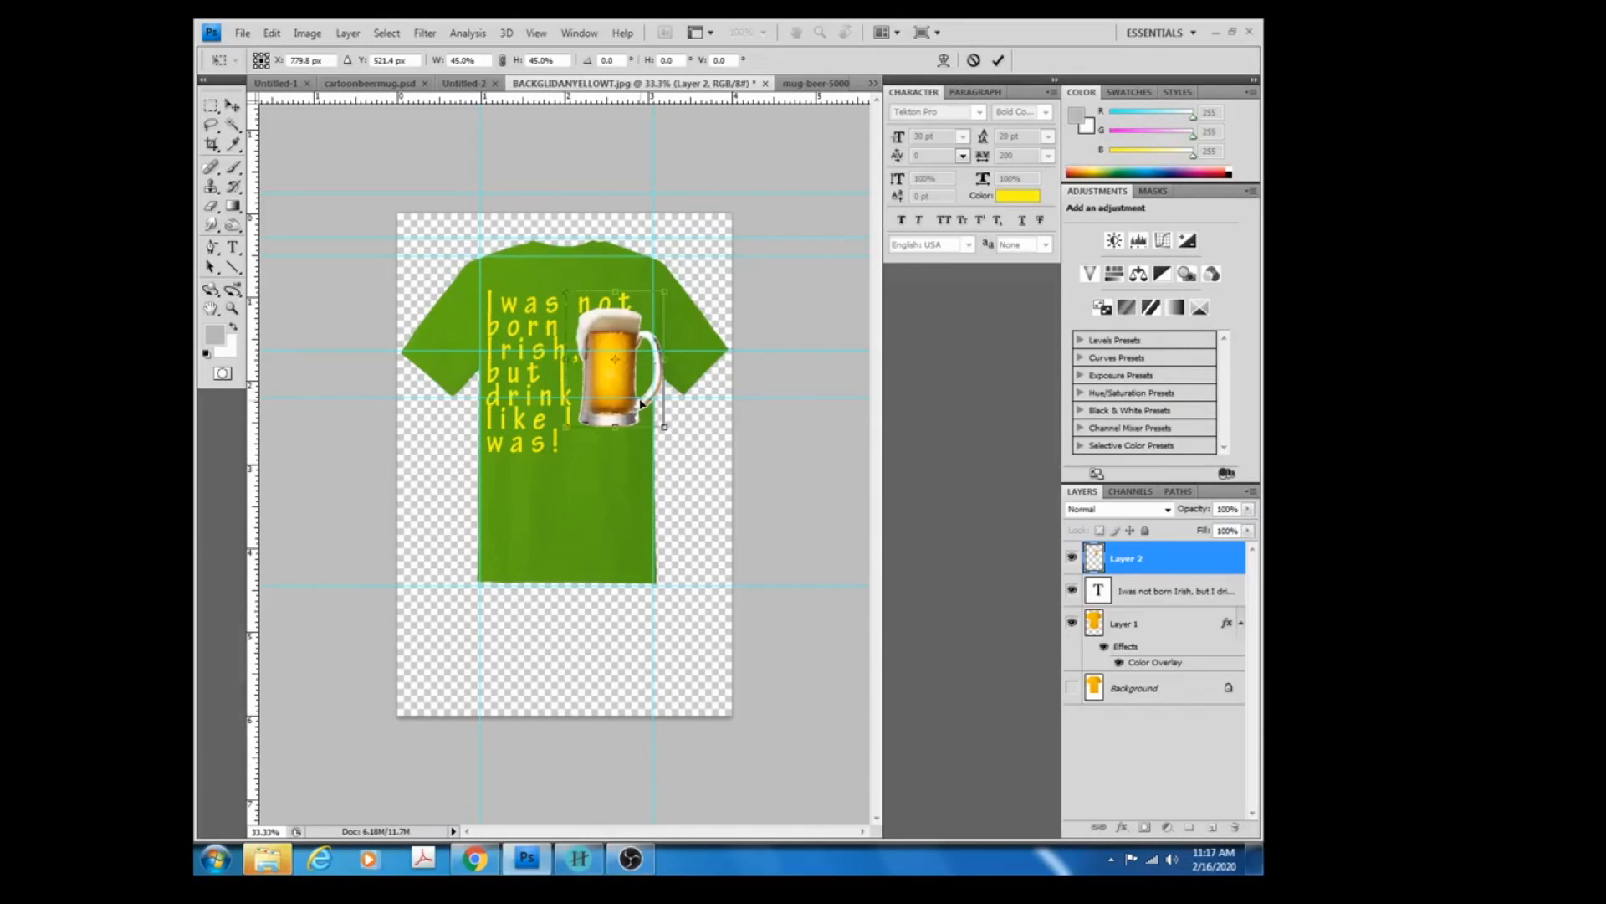
key("Return")
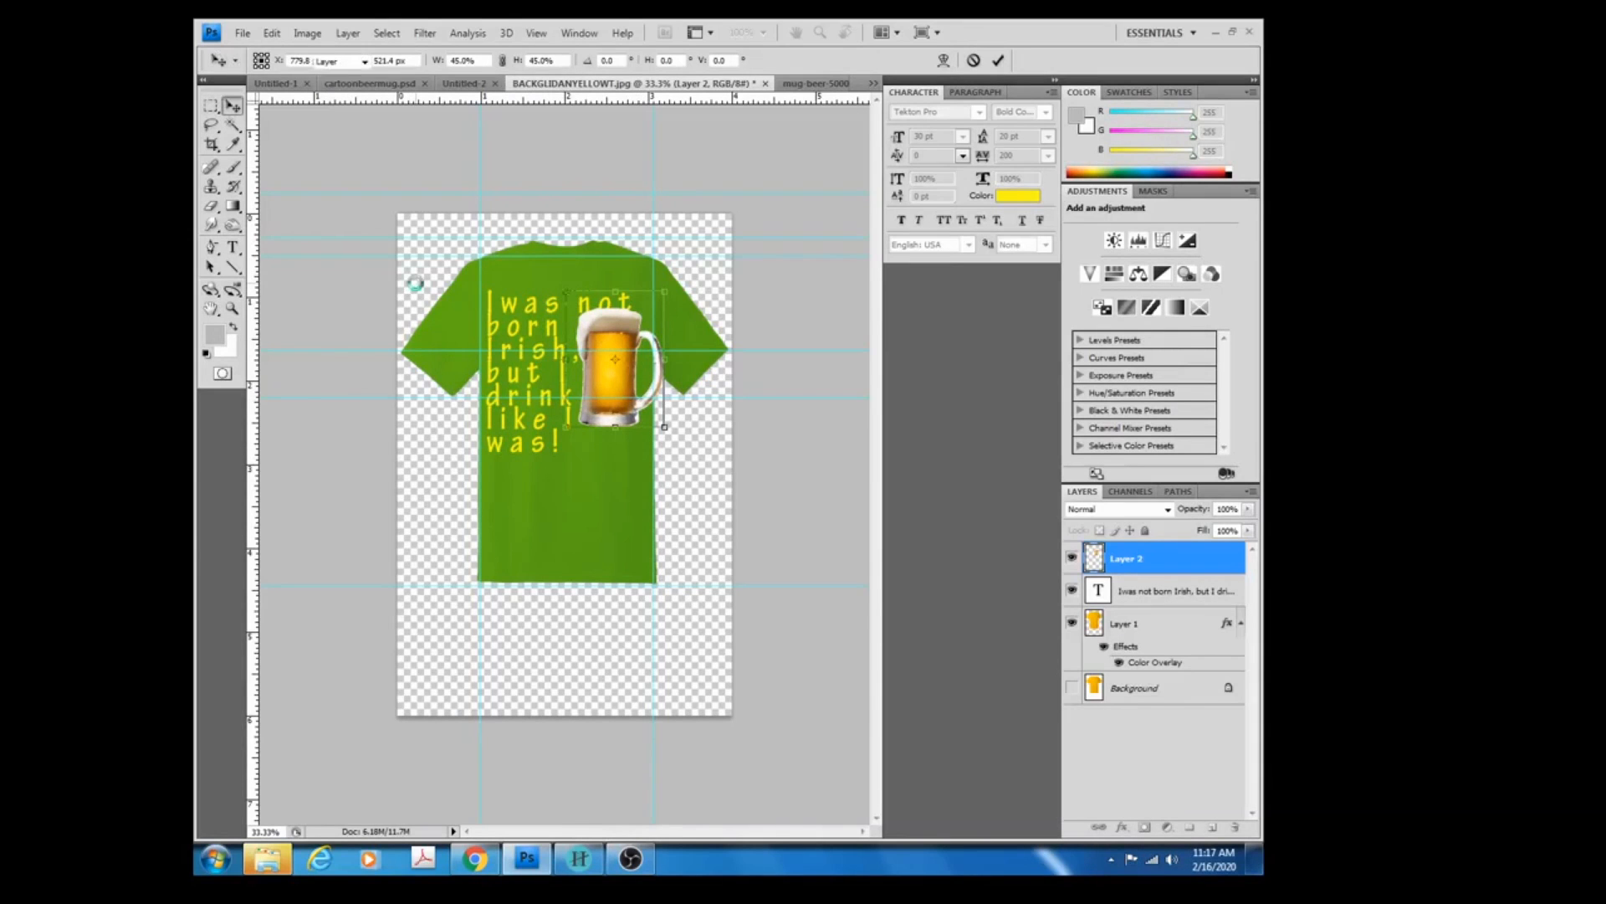
Set the whole yellow slogan's font size to 20 pt.
left_click(234, 247)
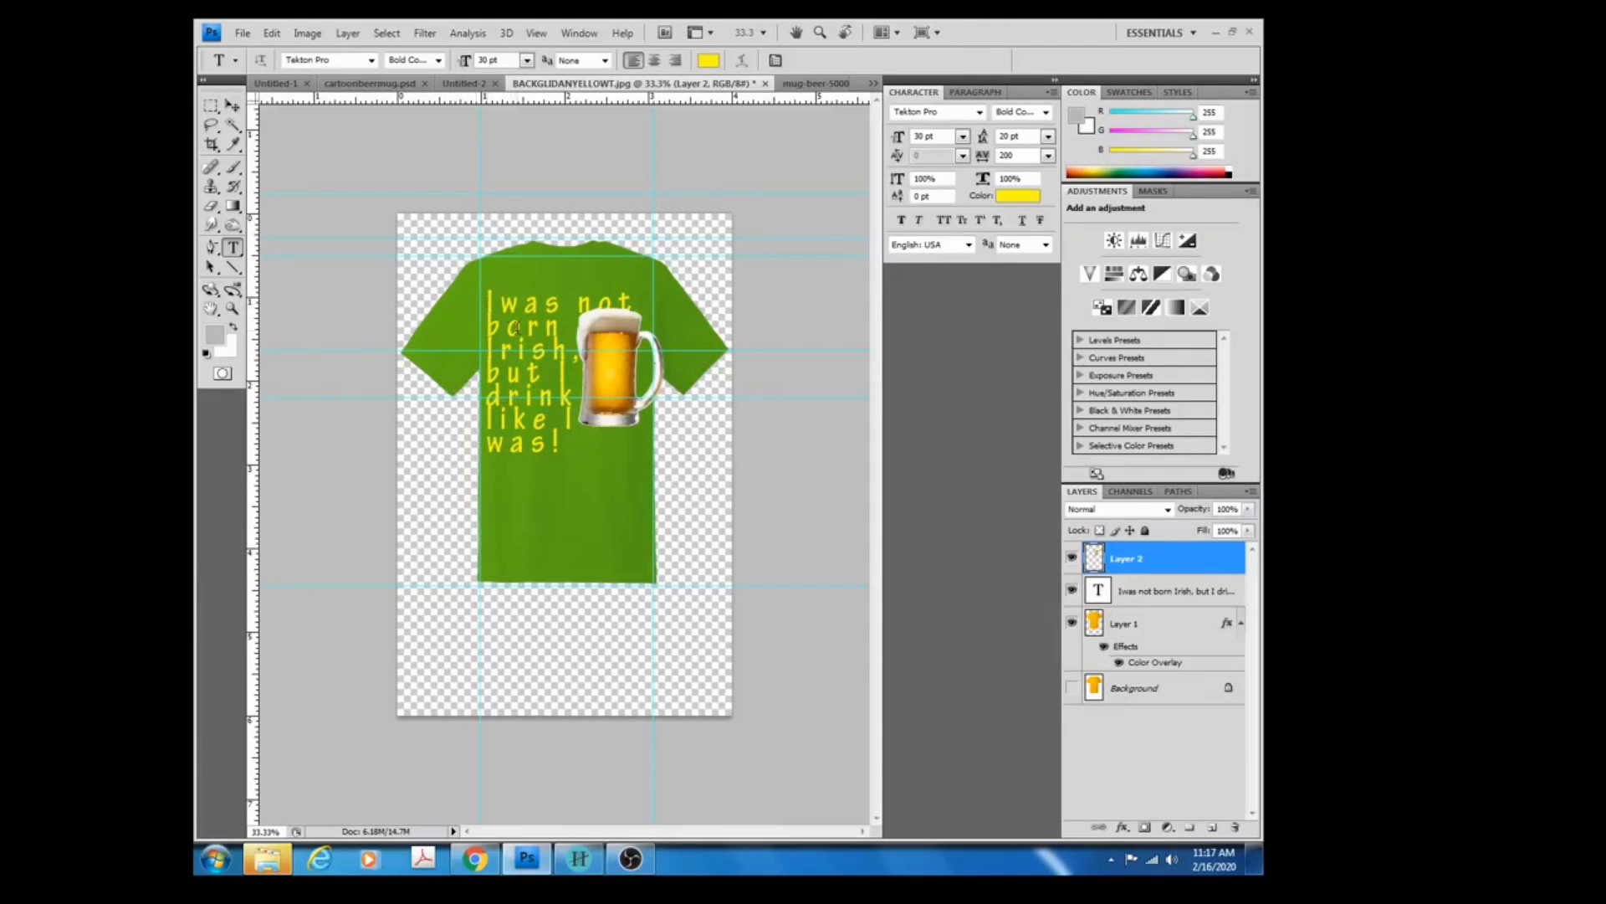
left_click(516, 327)
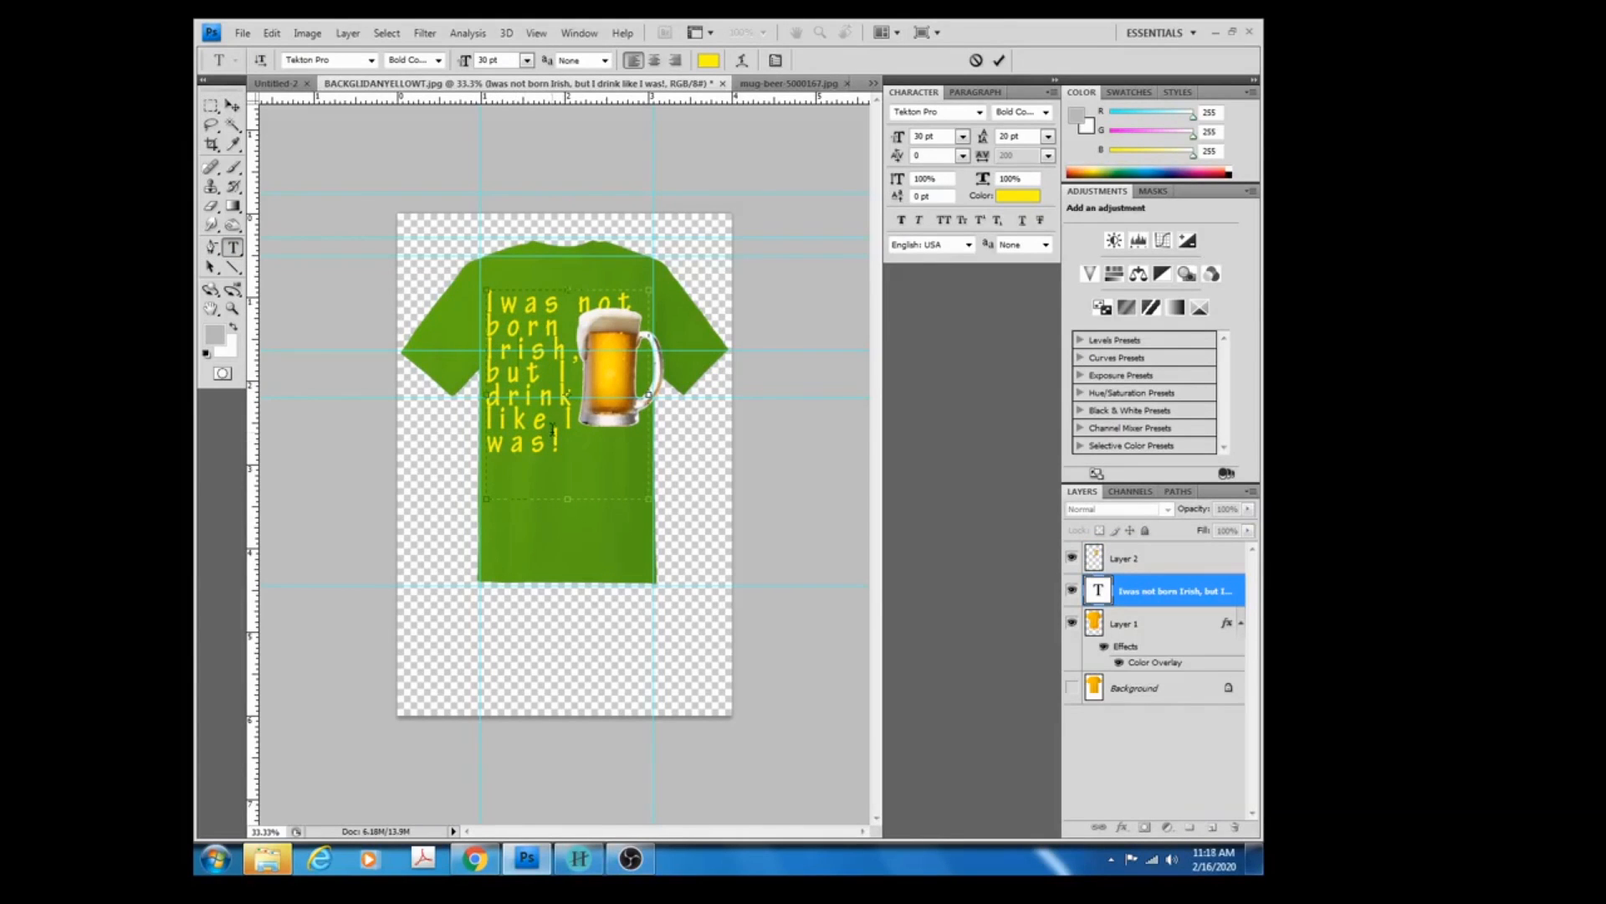
left_click_drag(566, 443, 494, 288)
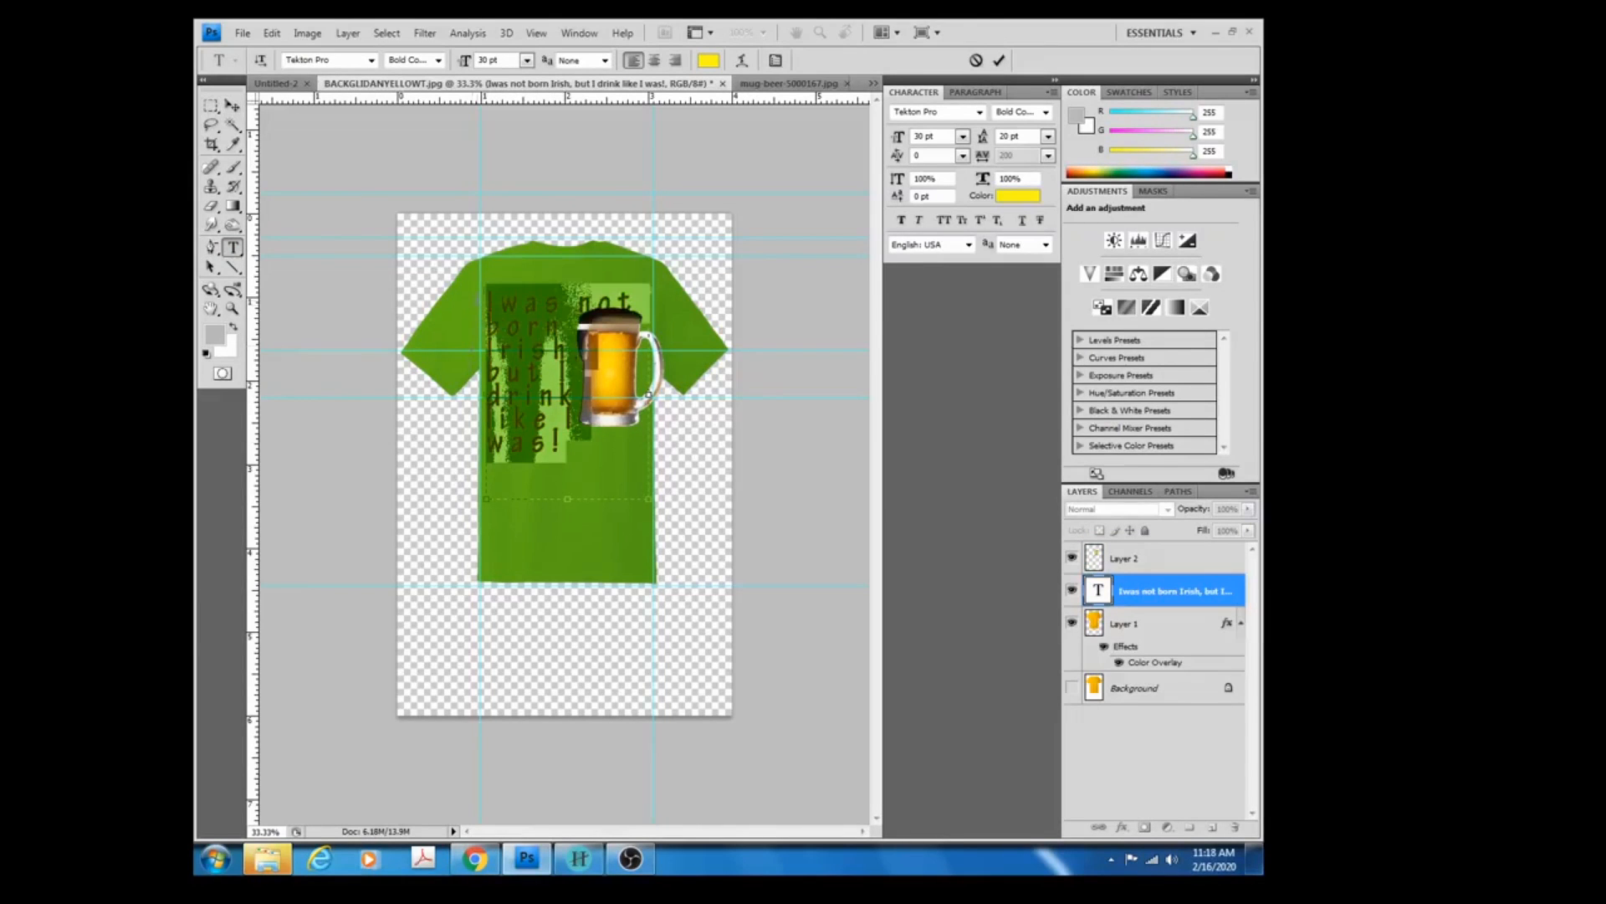
left_click(460, 65)
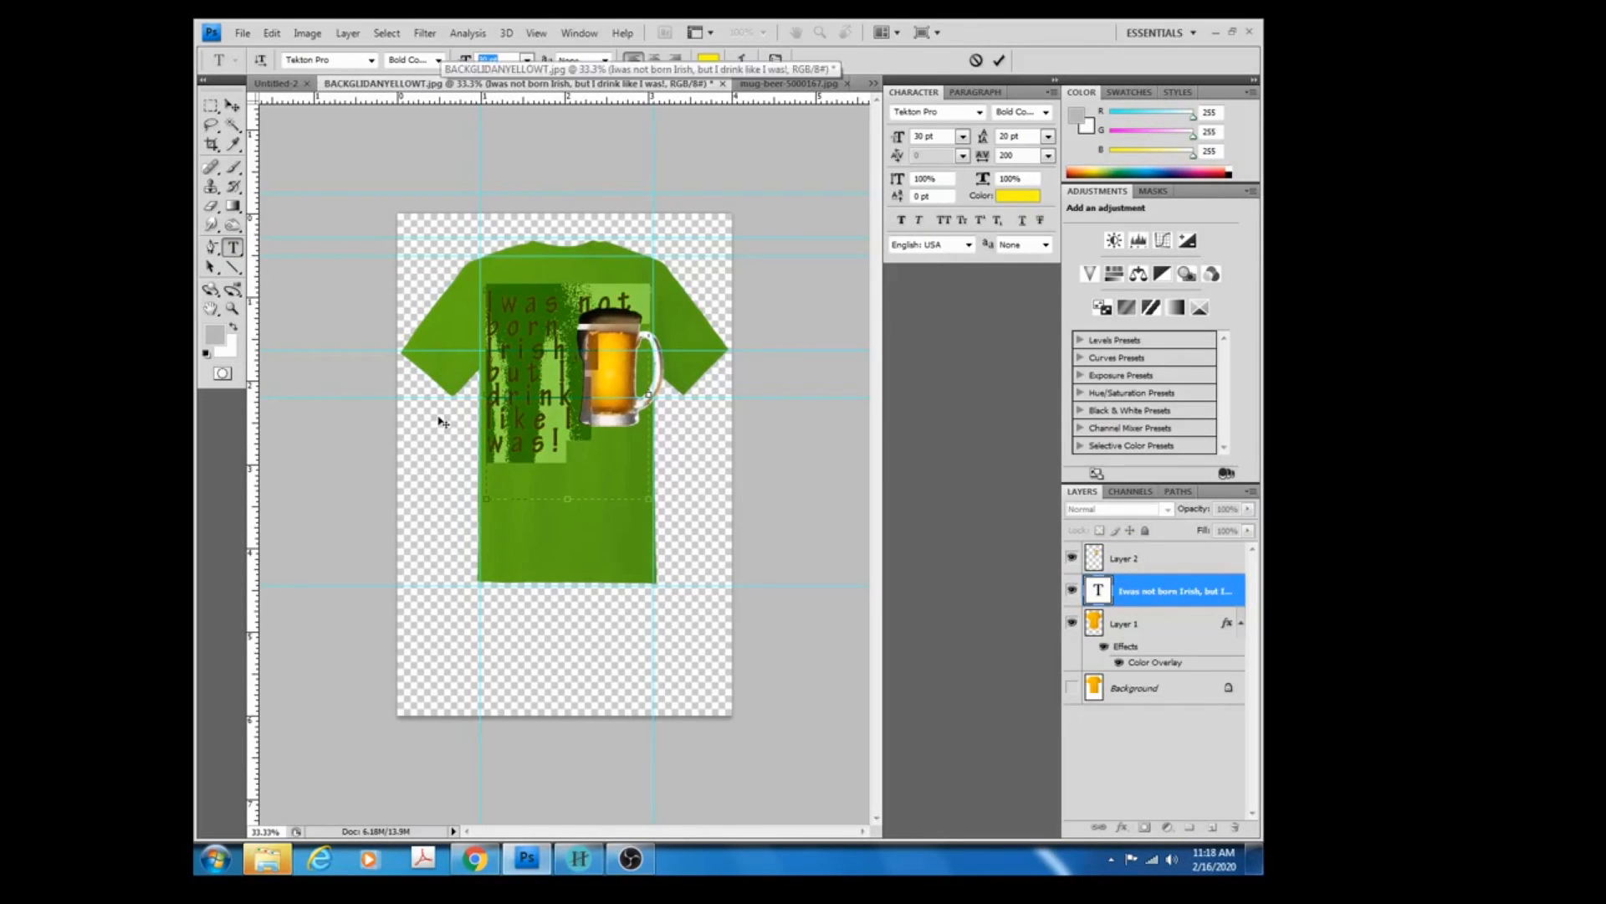
type("20")
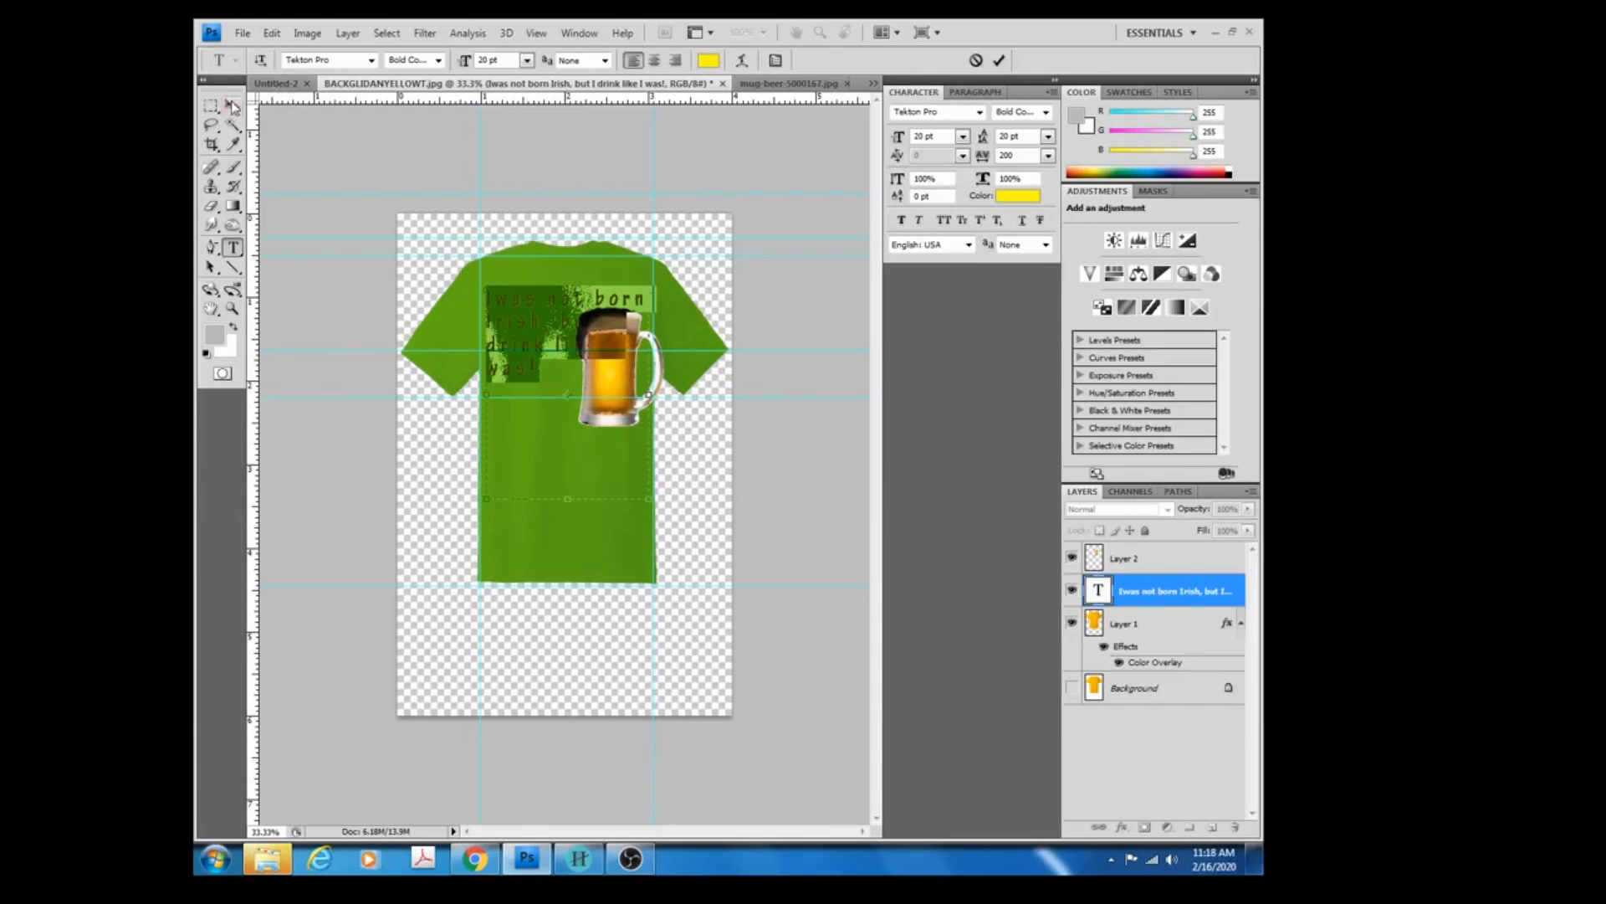
left_click(588, 354)
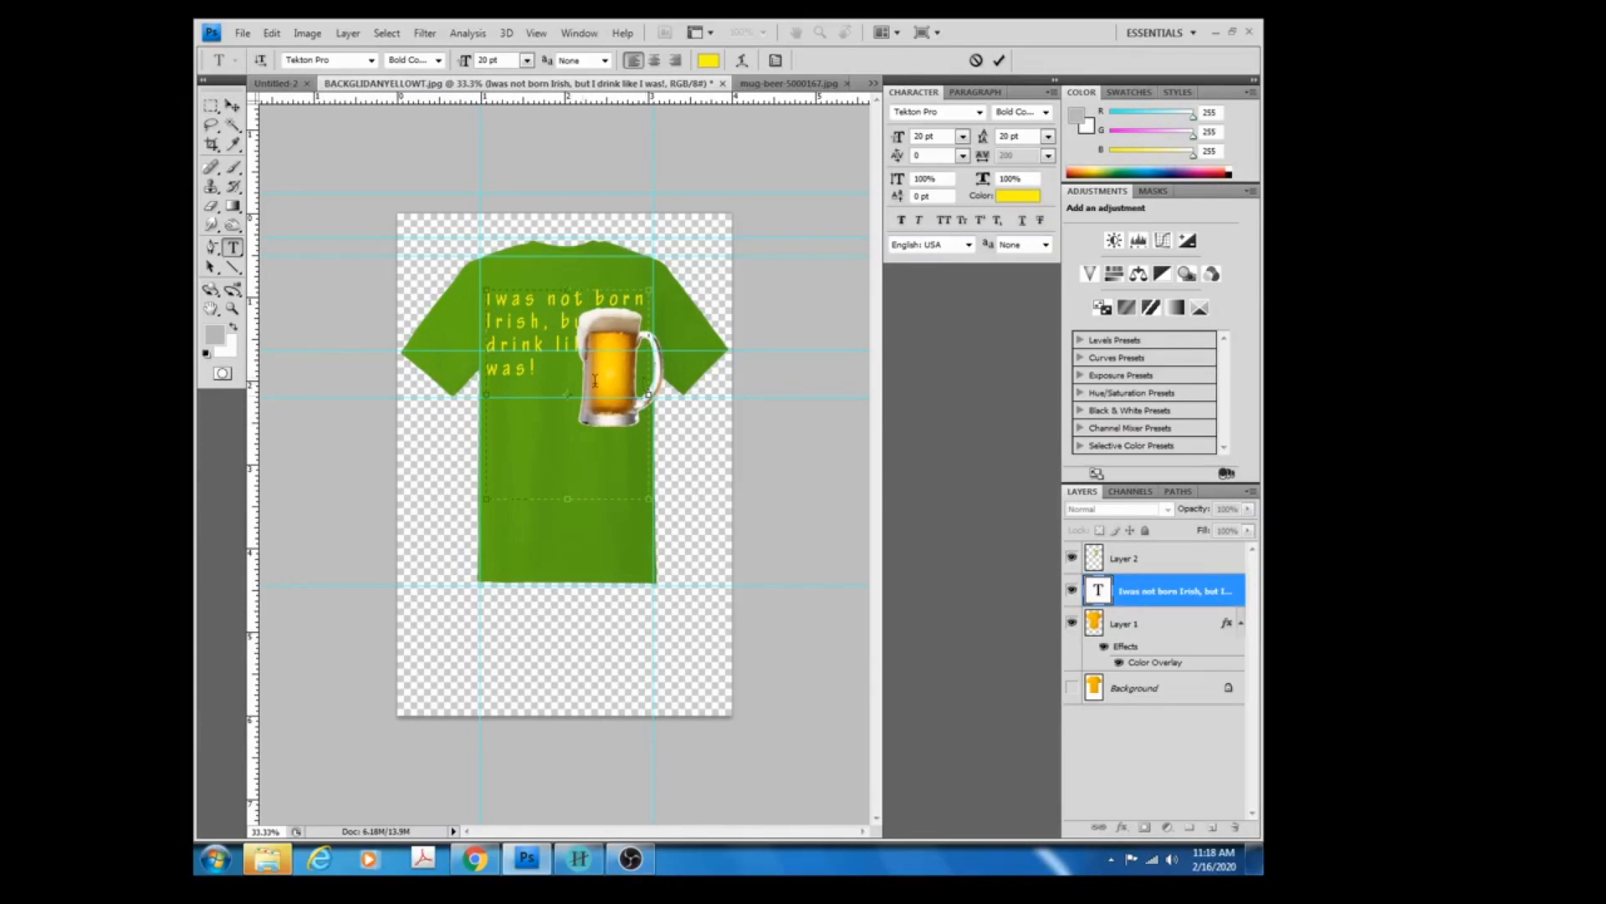
Break the slogan after "Irish," so that "but I" starts on a new line.
left_click(545, 323)
type(",")
key("Return")
key("Return")
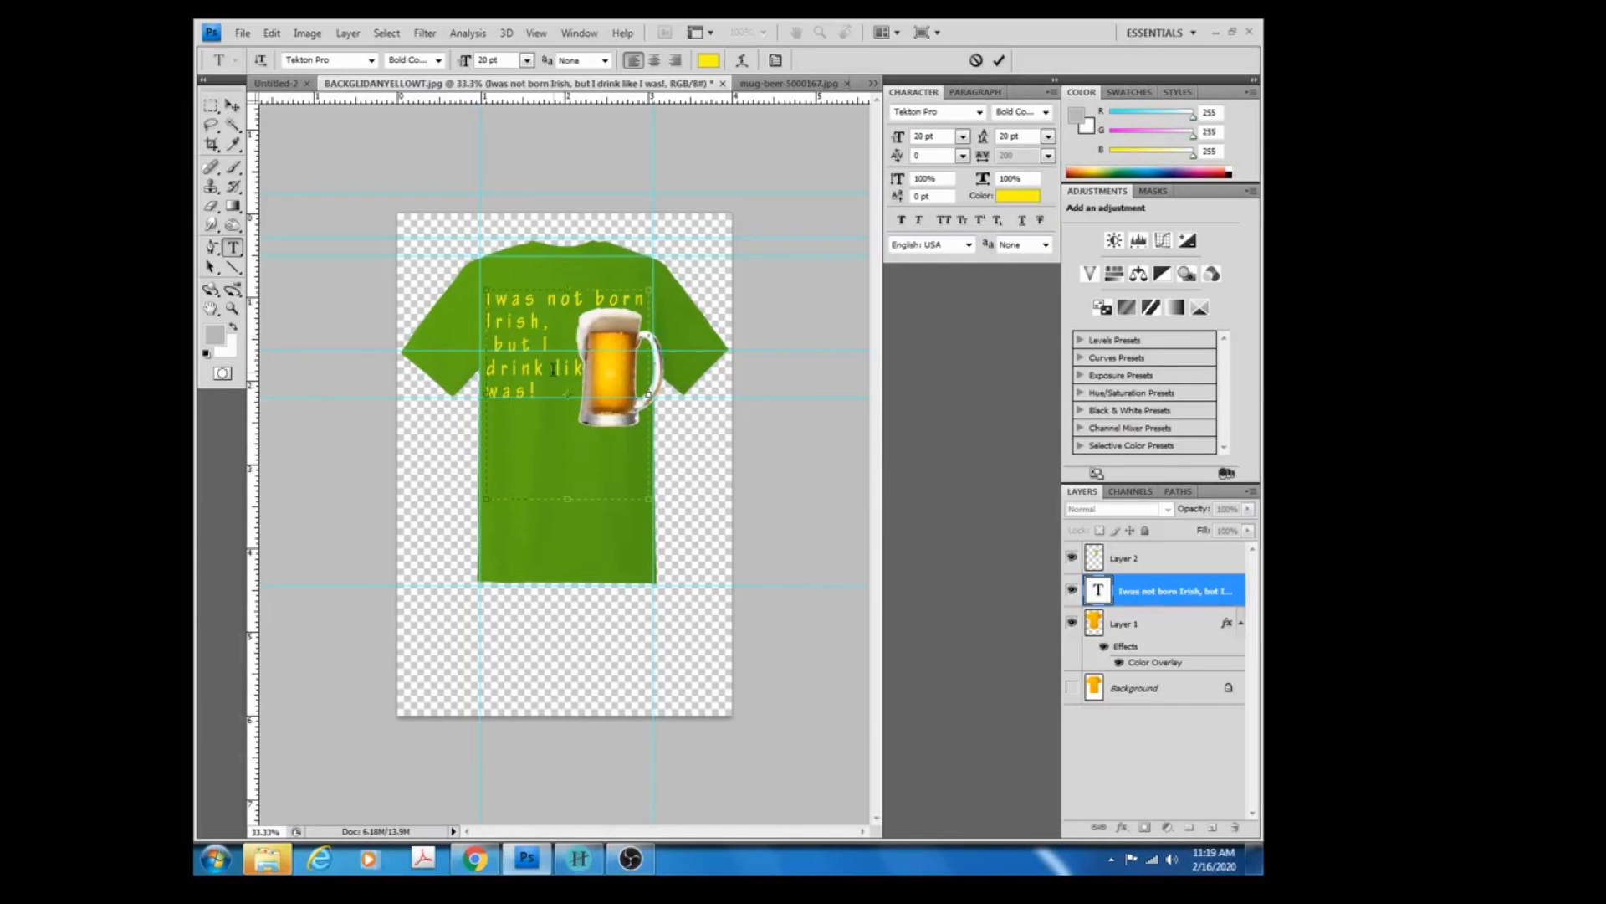
Insert "on St. Patty's Day" after "but" in the slogan, with "St." and "Patty's" on separate lines.
key("Return")
key("Return")
type("onl")
type("Patty")
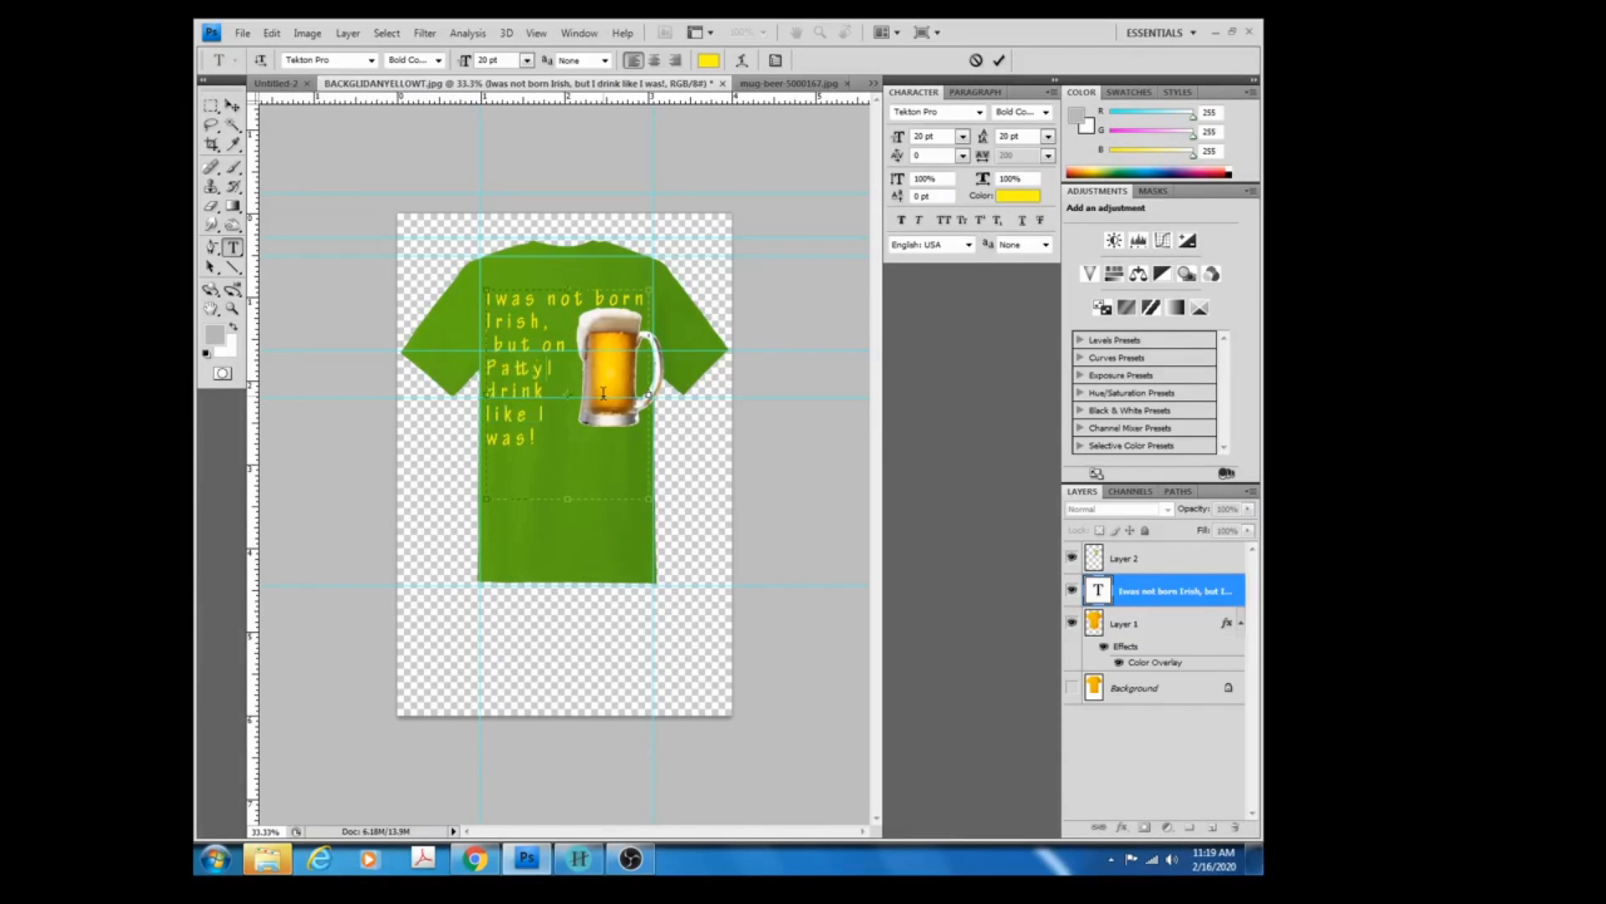
type("'s D")
key("Return")
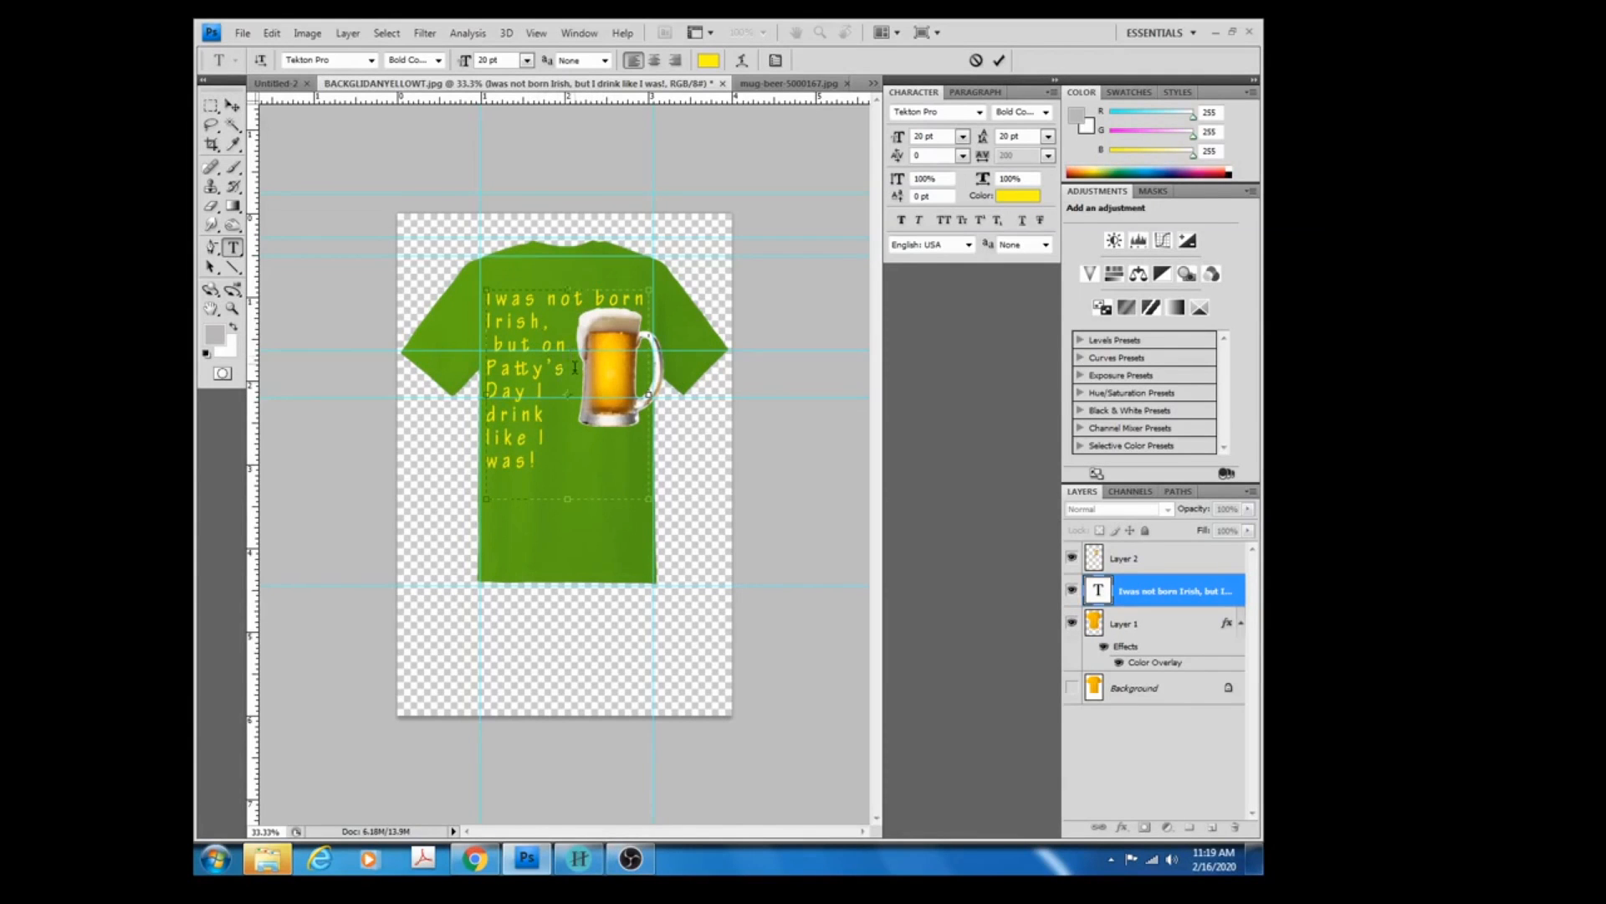
type("St.")
key("Return")
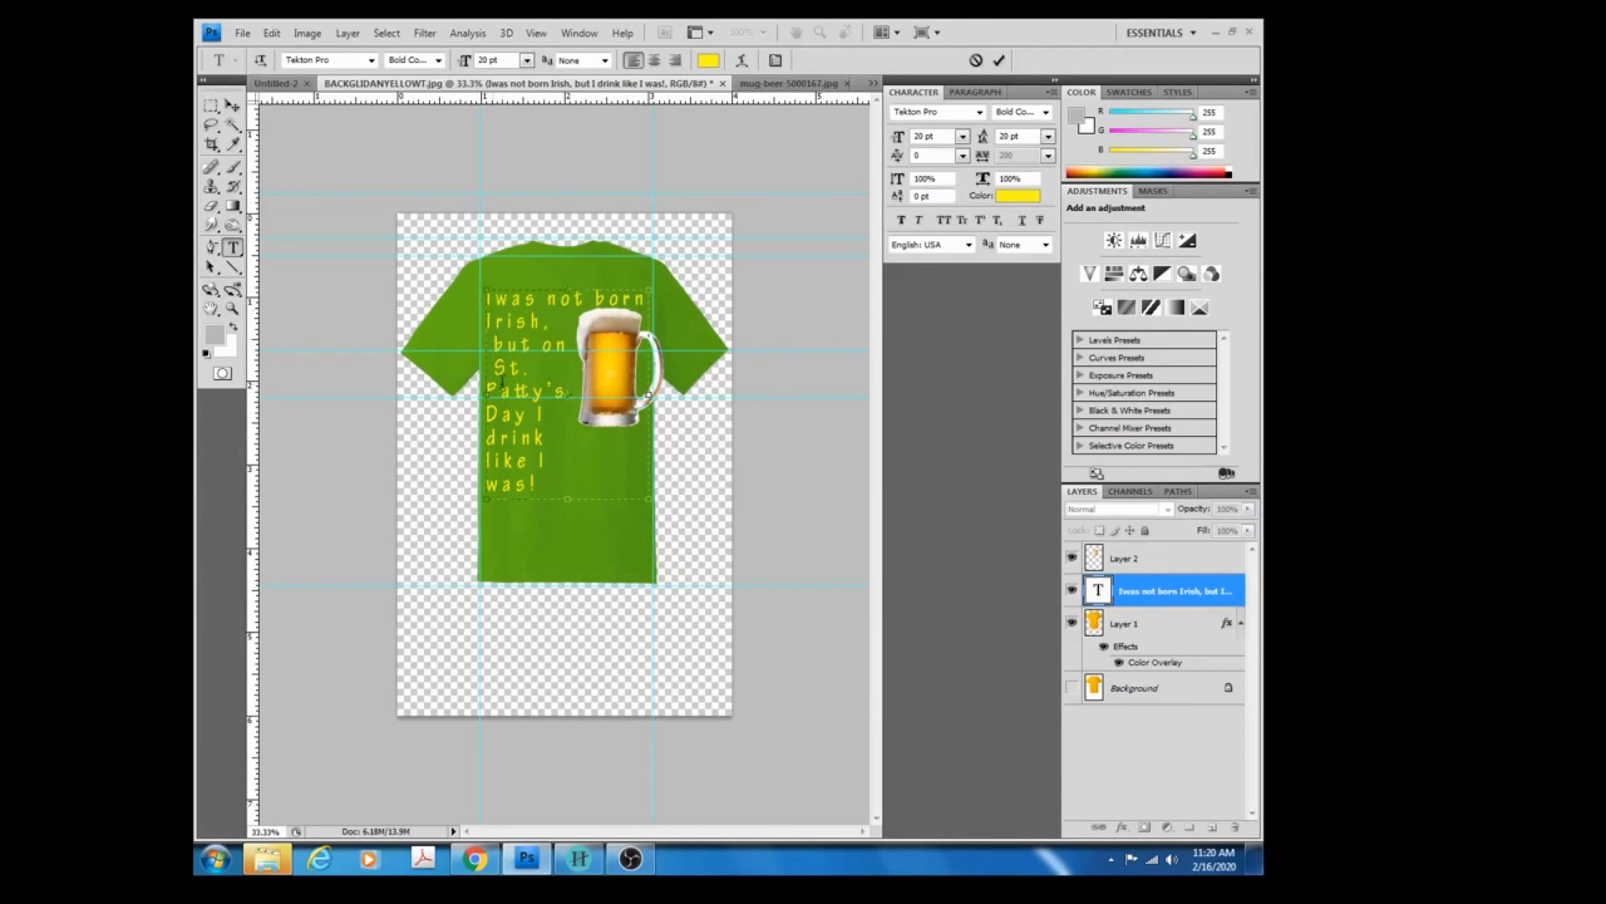
Remove the stray leading spaces, join "like I" to the "drink" line, add a comma after "Day" and commit the slogan text.
left_click(494, 344)
key("BackSpace")
left_click(493, 366)
key("BackSpace")
left_click(488, 463)
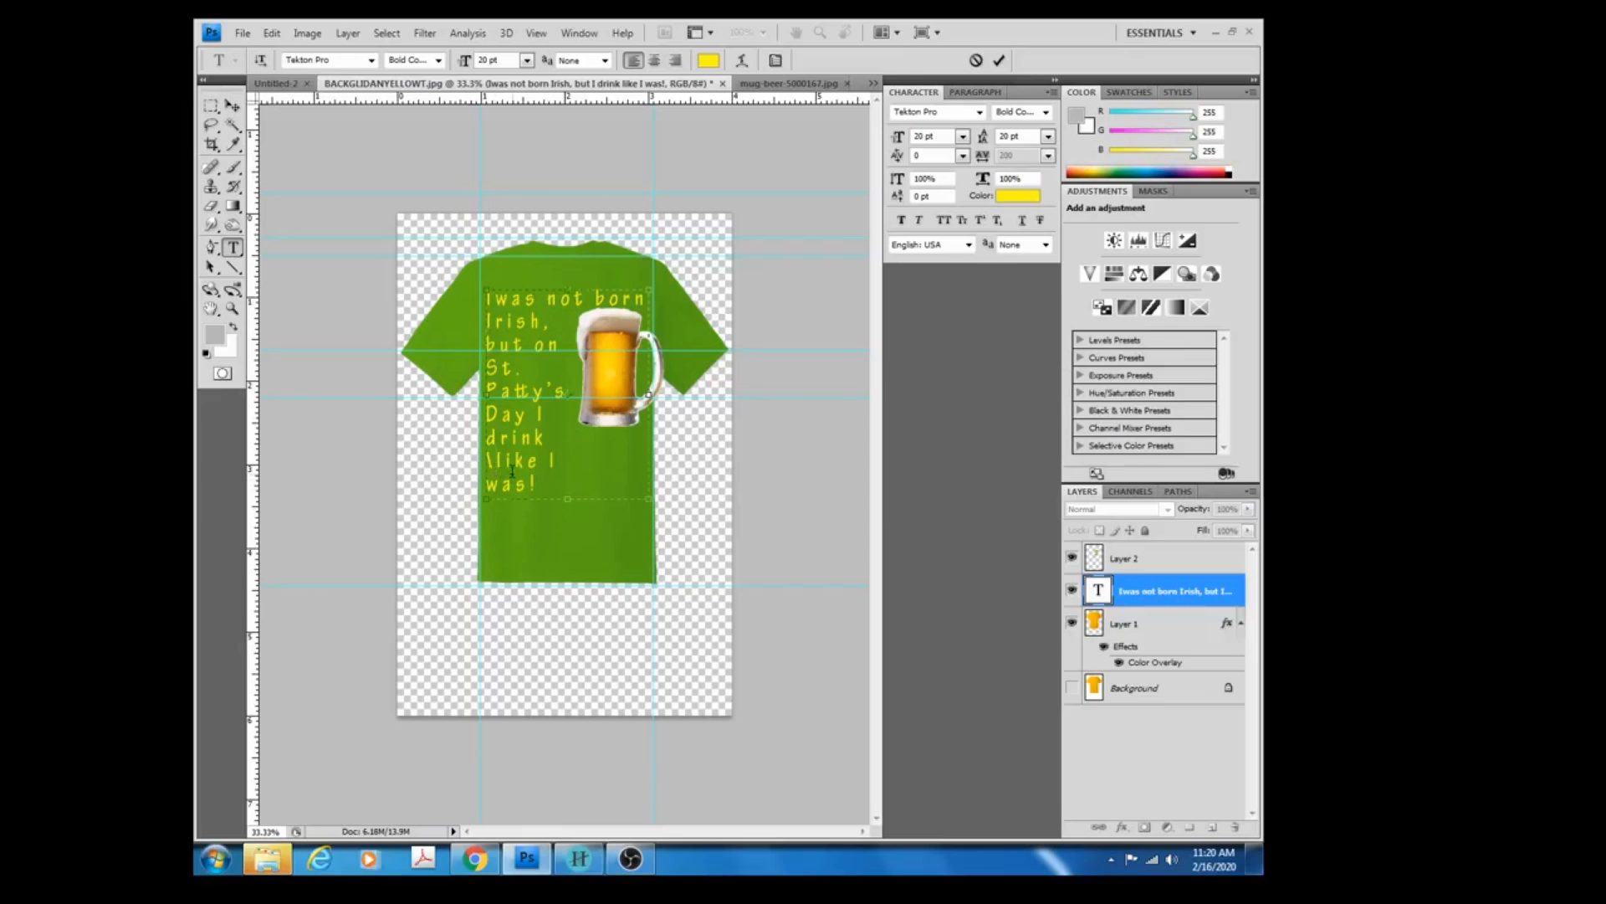
key("BackSpace")
key("BackSpace")
type(",")
type("y")
type(",")
left_click(232, 105)
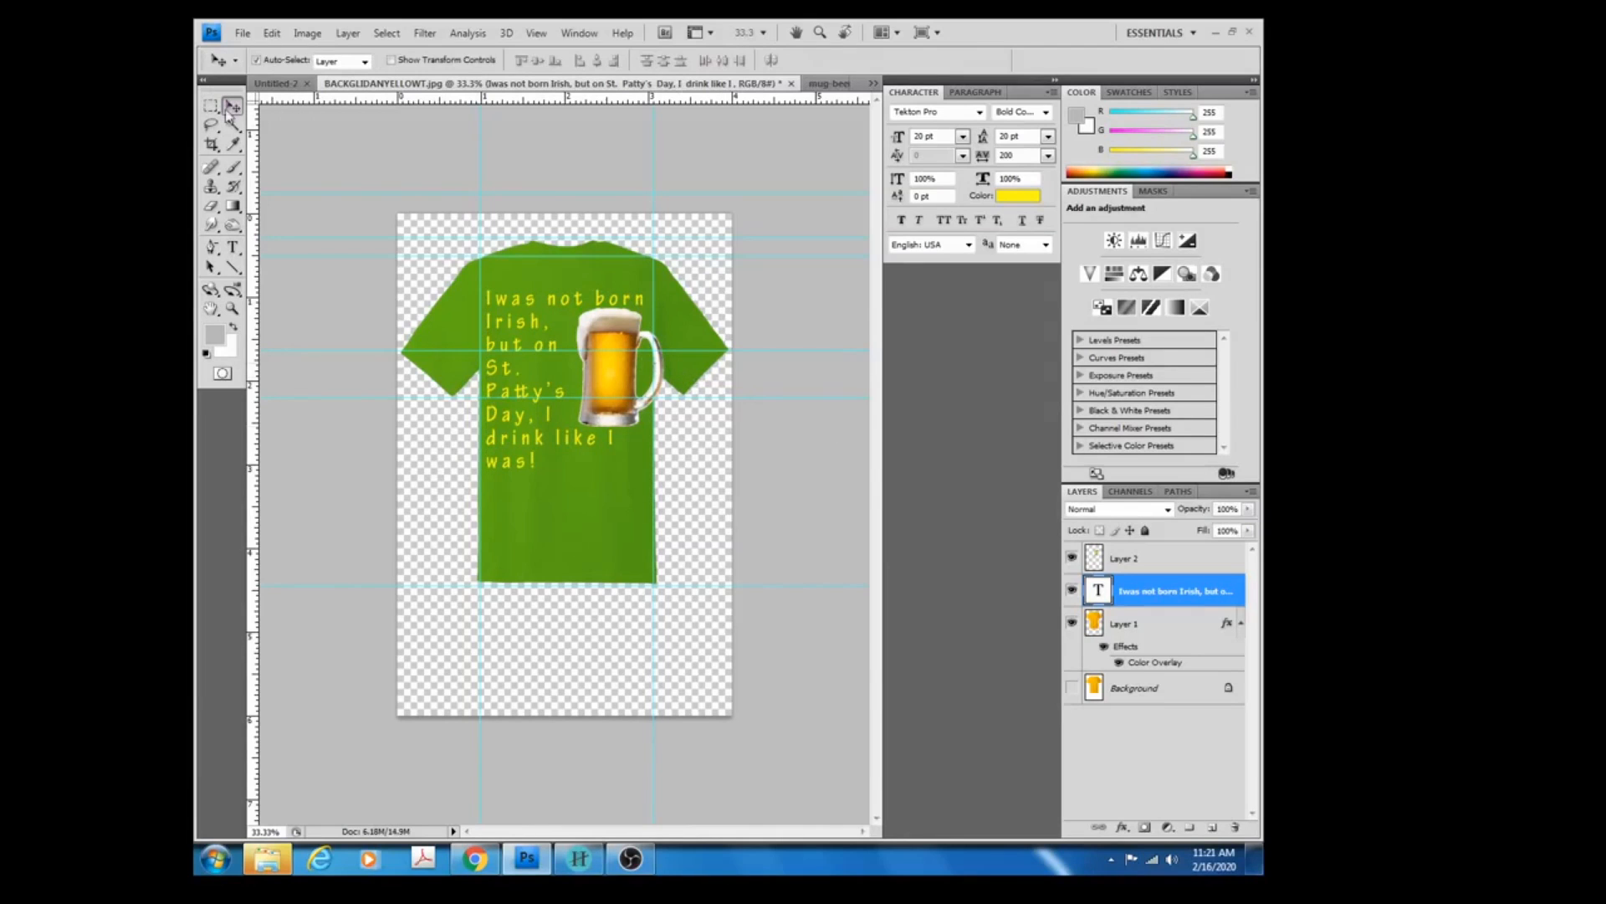
Scale the beer mug to 88.6%, rotate it -5.8° and place it beside the middle lines of the slogan.
left_click(602, 374)
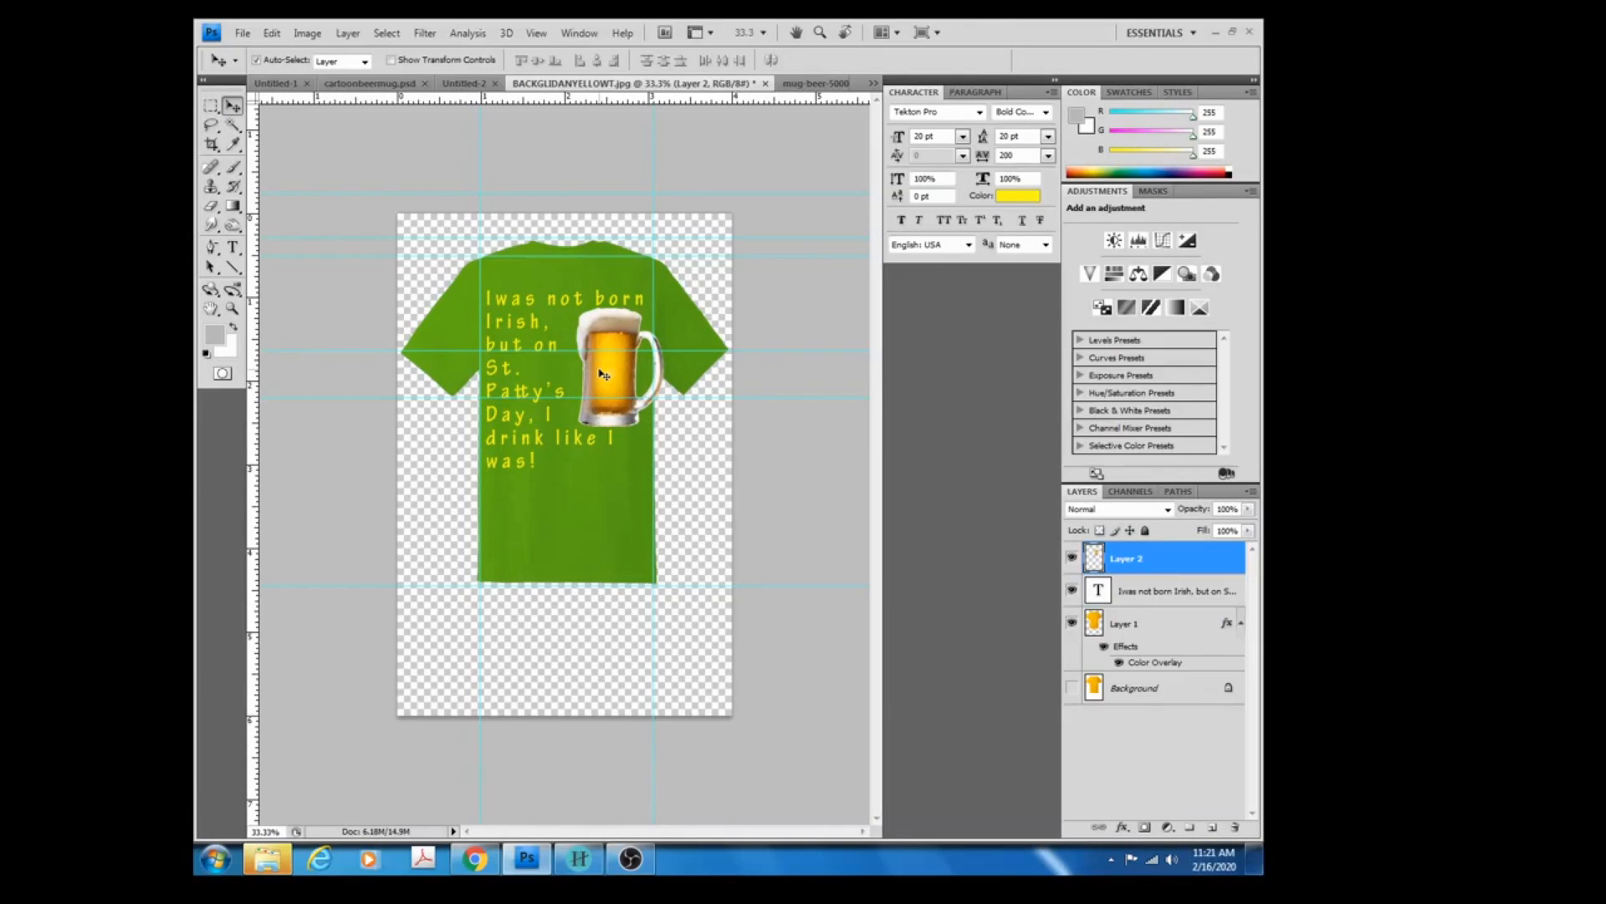
key("ctrl+t")
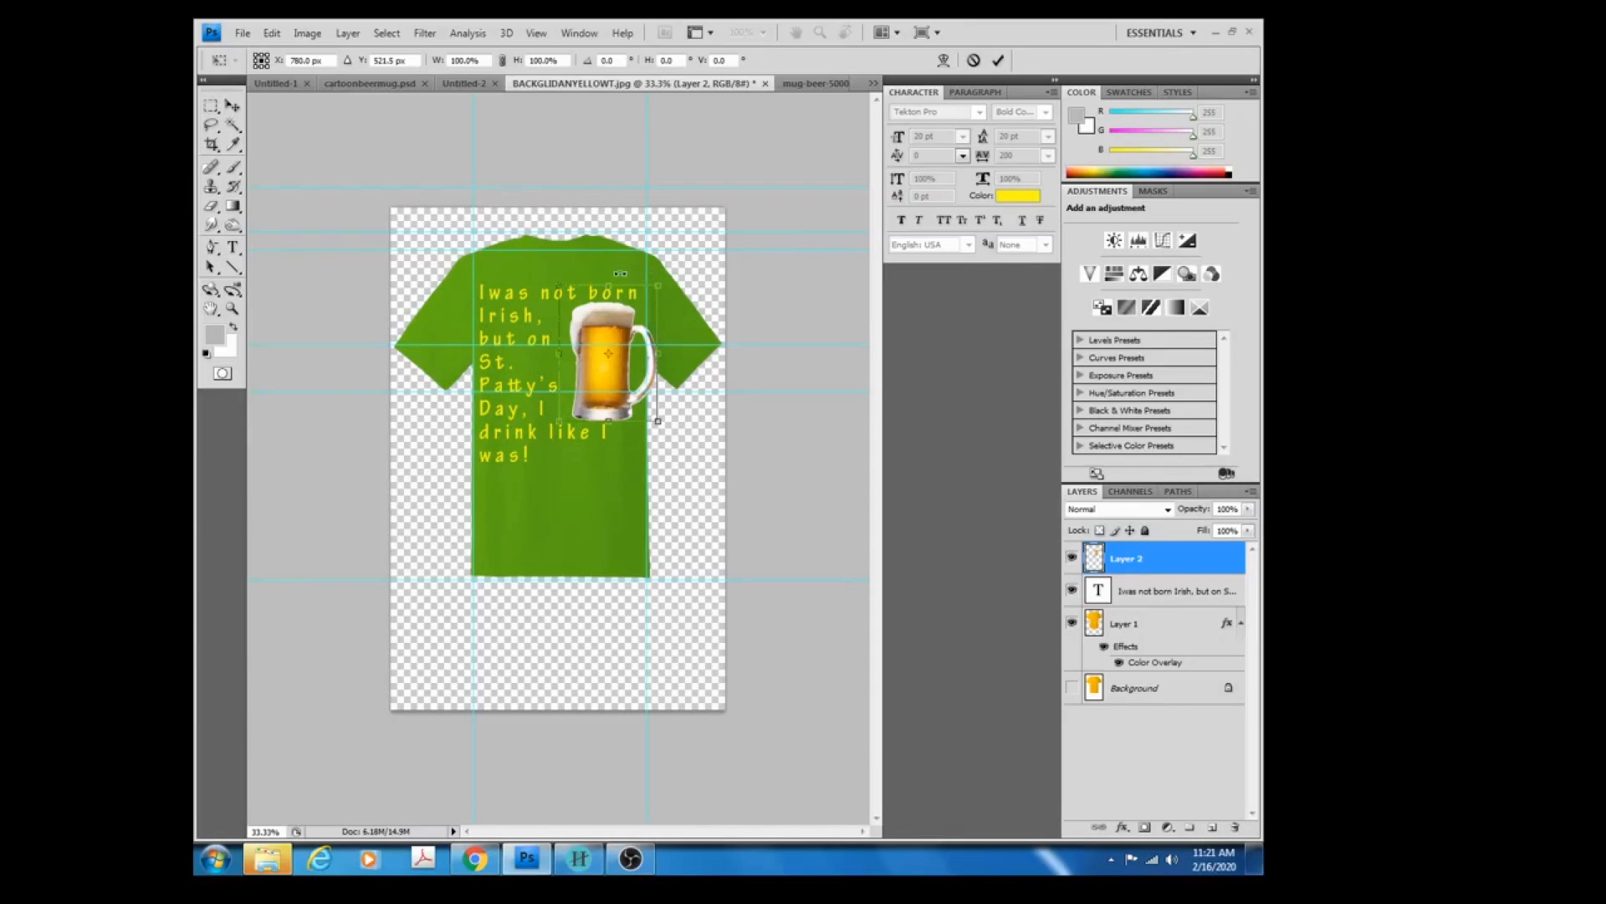
left_click_drag(657, 289, 633, 297)
mouse_move(593, 373)
left_mouse_down()
mouse_move(589, 358)
mouse_move(594, 379)
left_mouse_up()
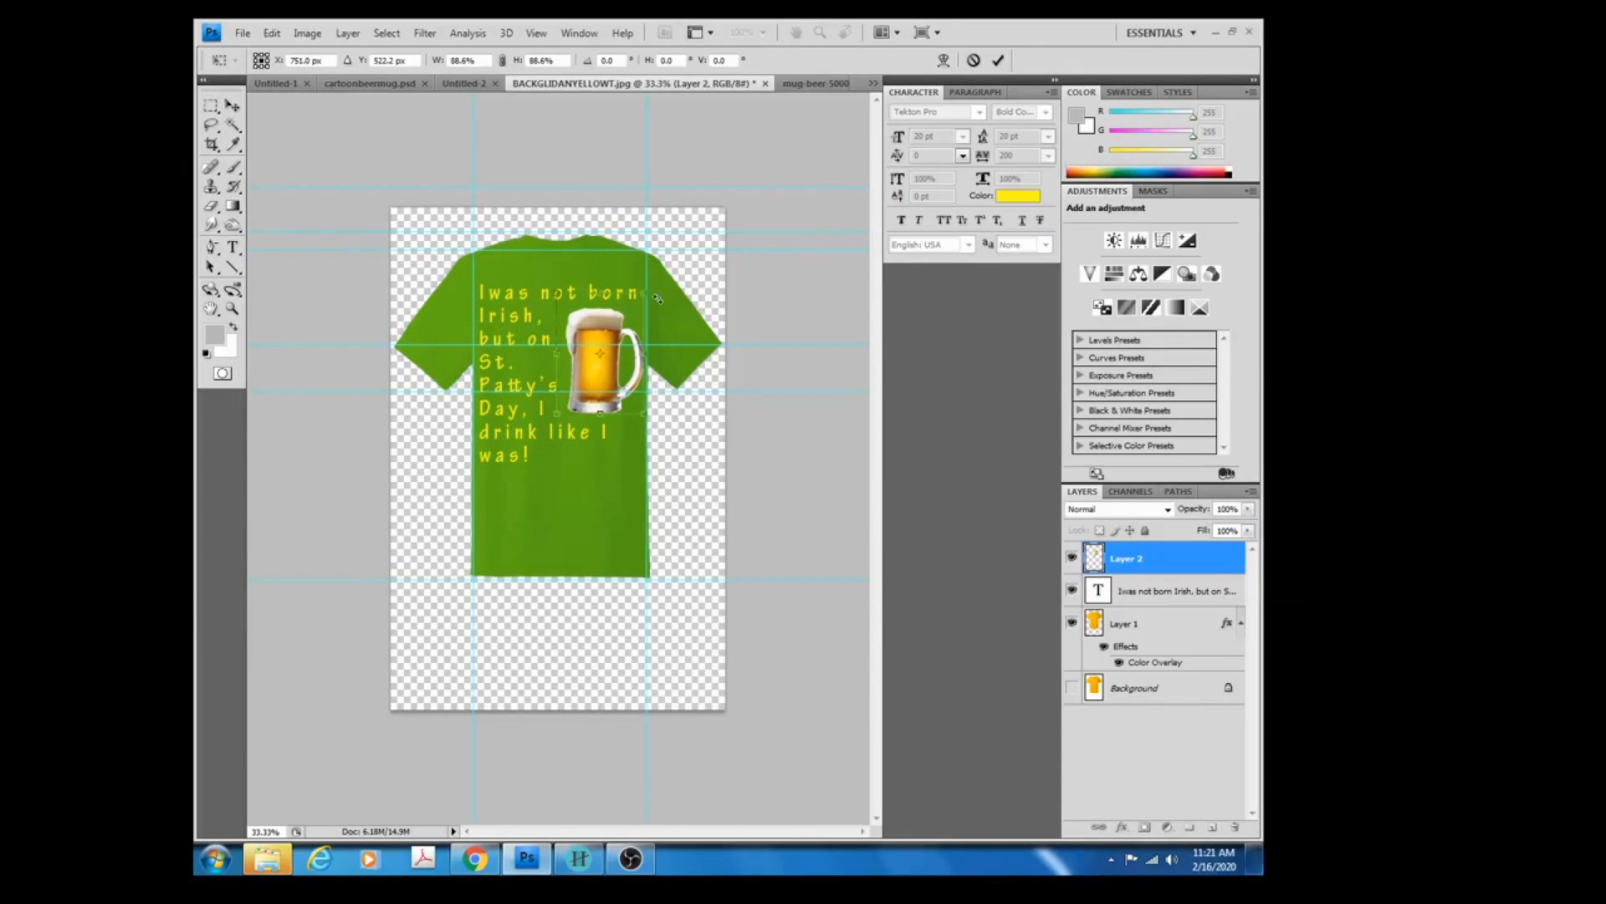
left_click_drag(655, 296, 655, 292)
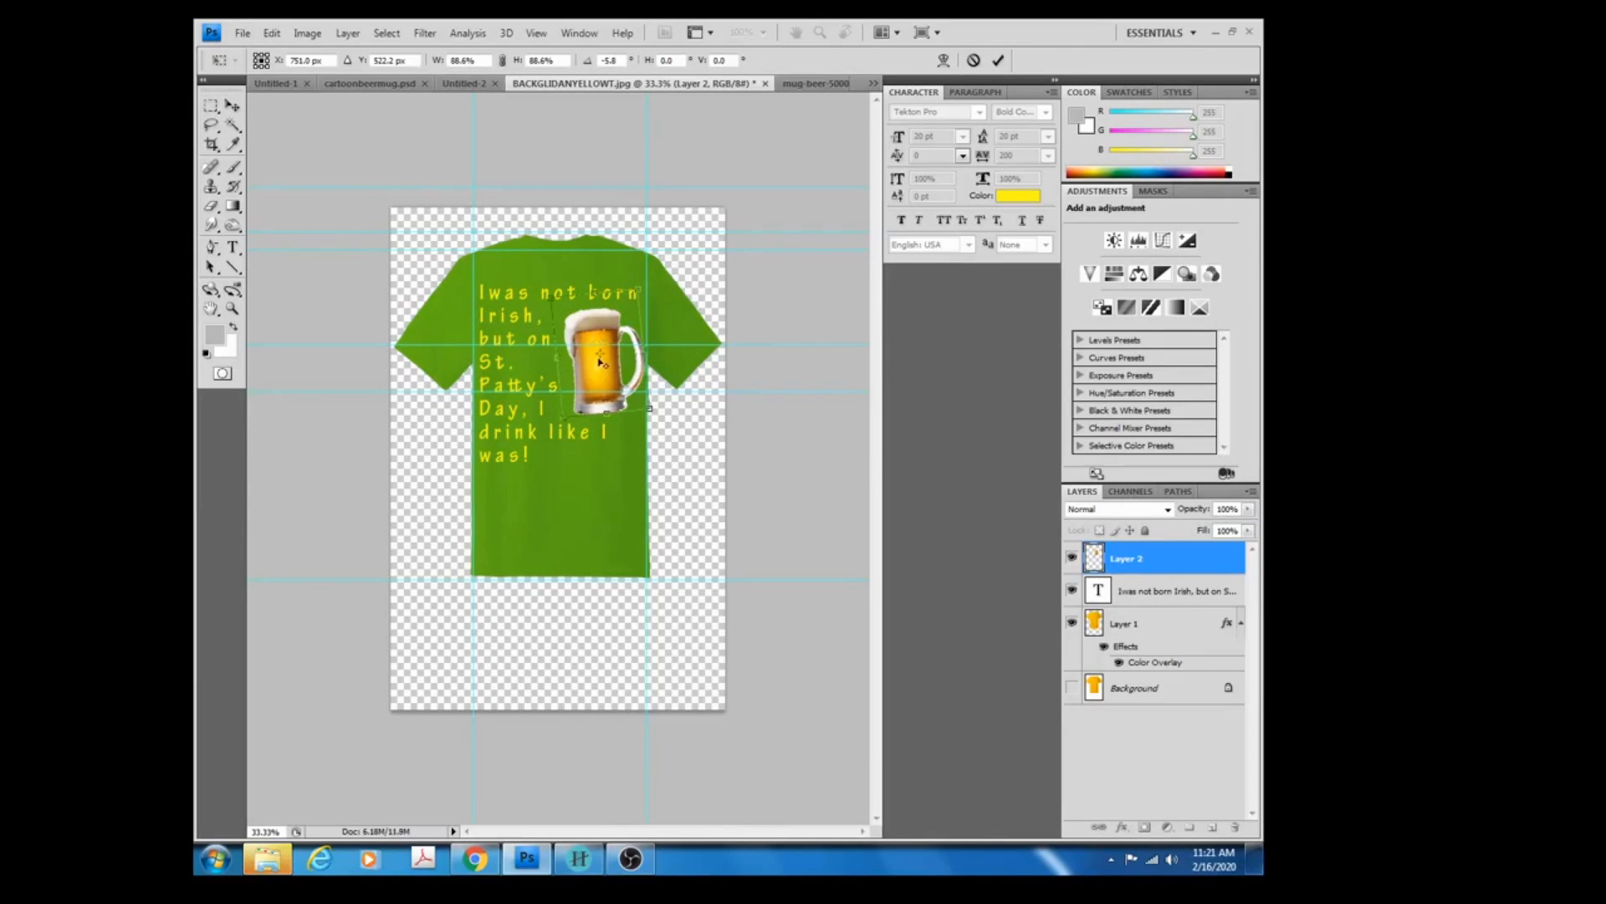
left_click_drag(594, 340, 589, 338)
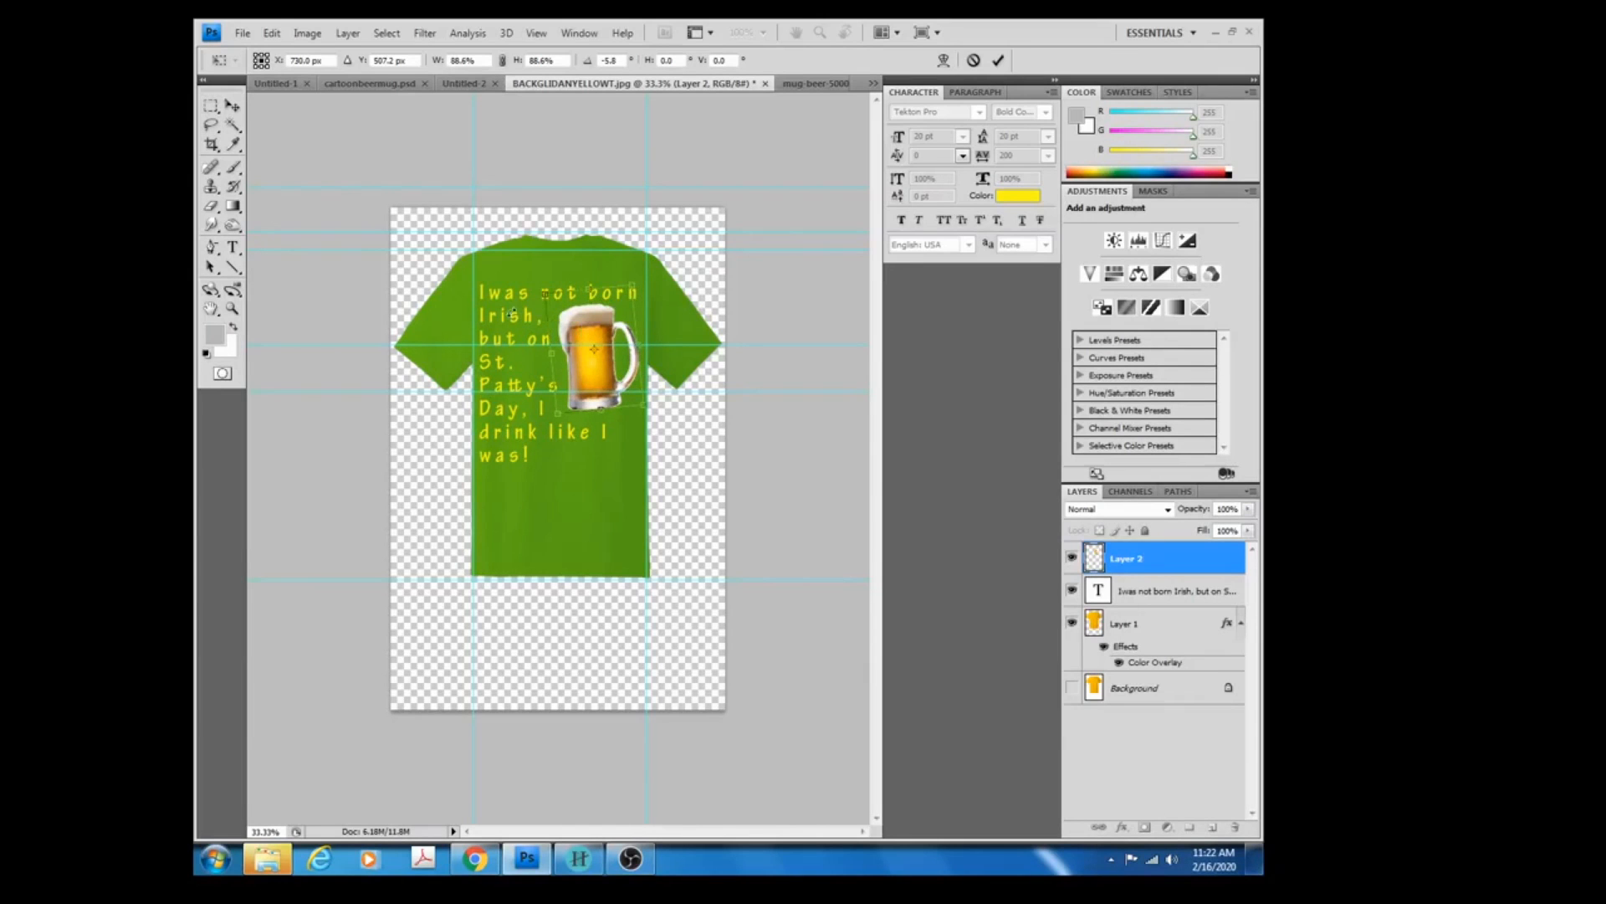
key("Return")
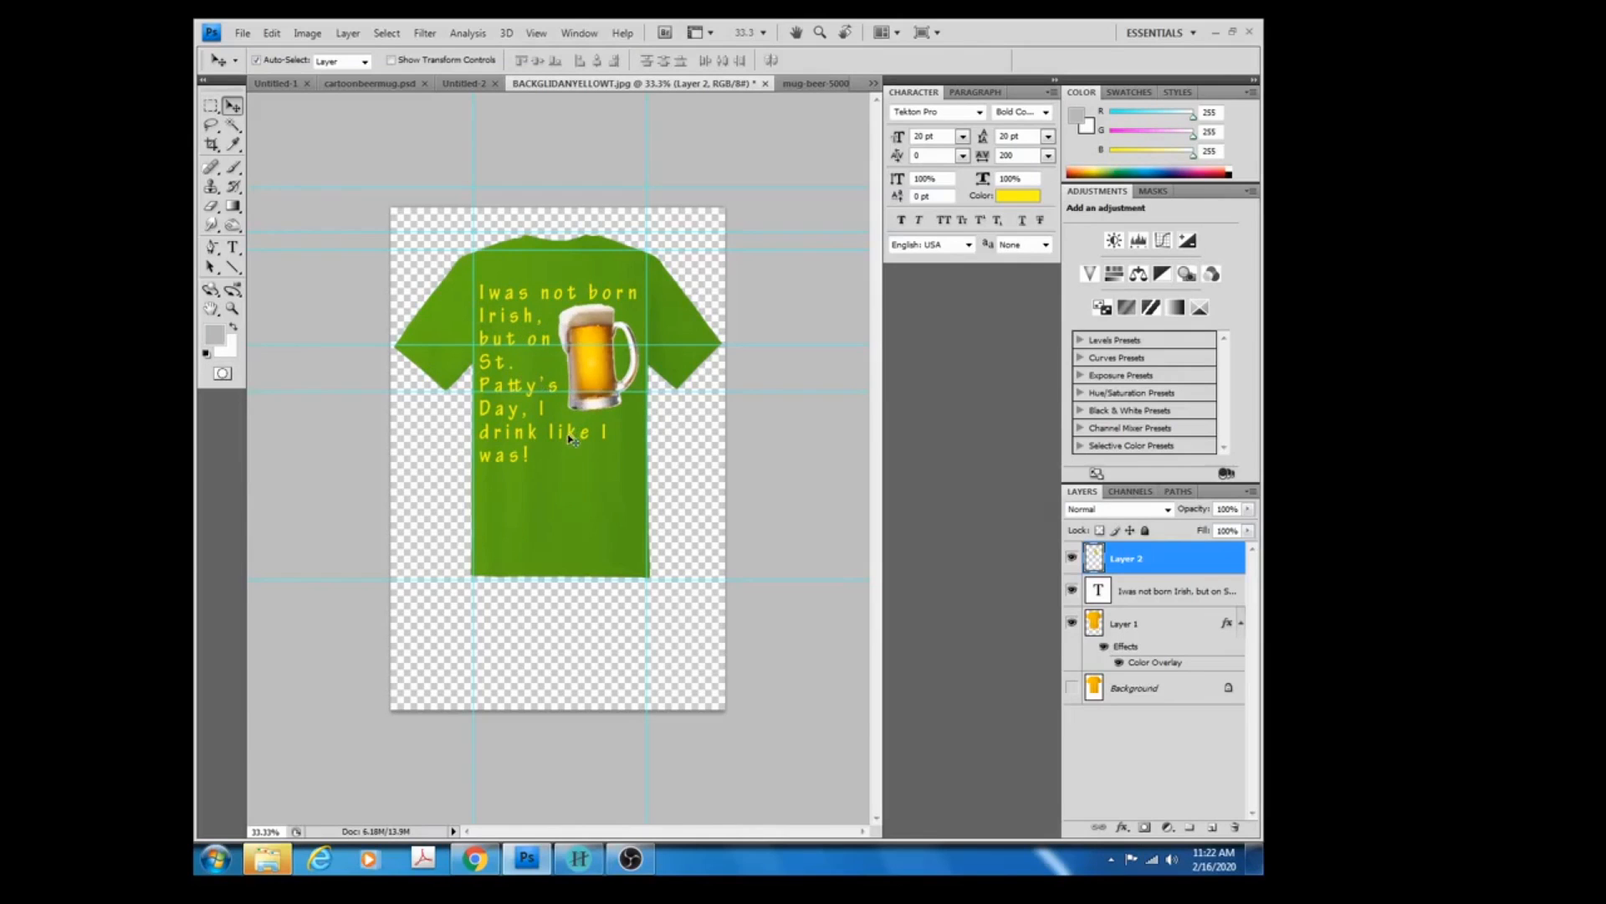
Nudge the slogan slightly to the right on the shirt and reselect the mug layer.
left_click(506, 327)
key("Right")
key("Right")
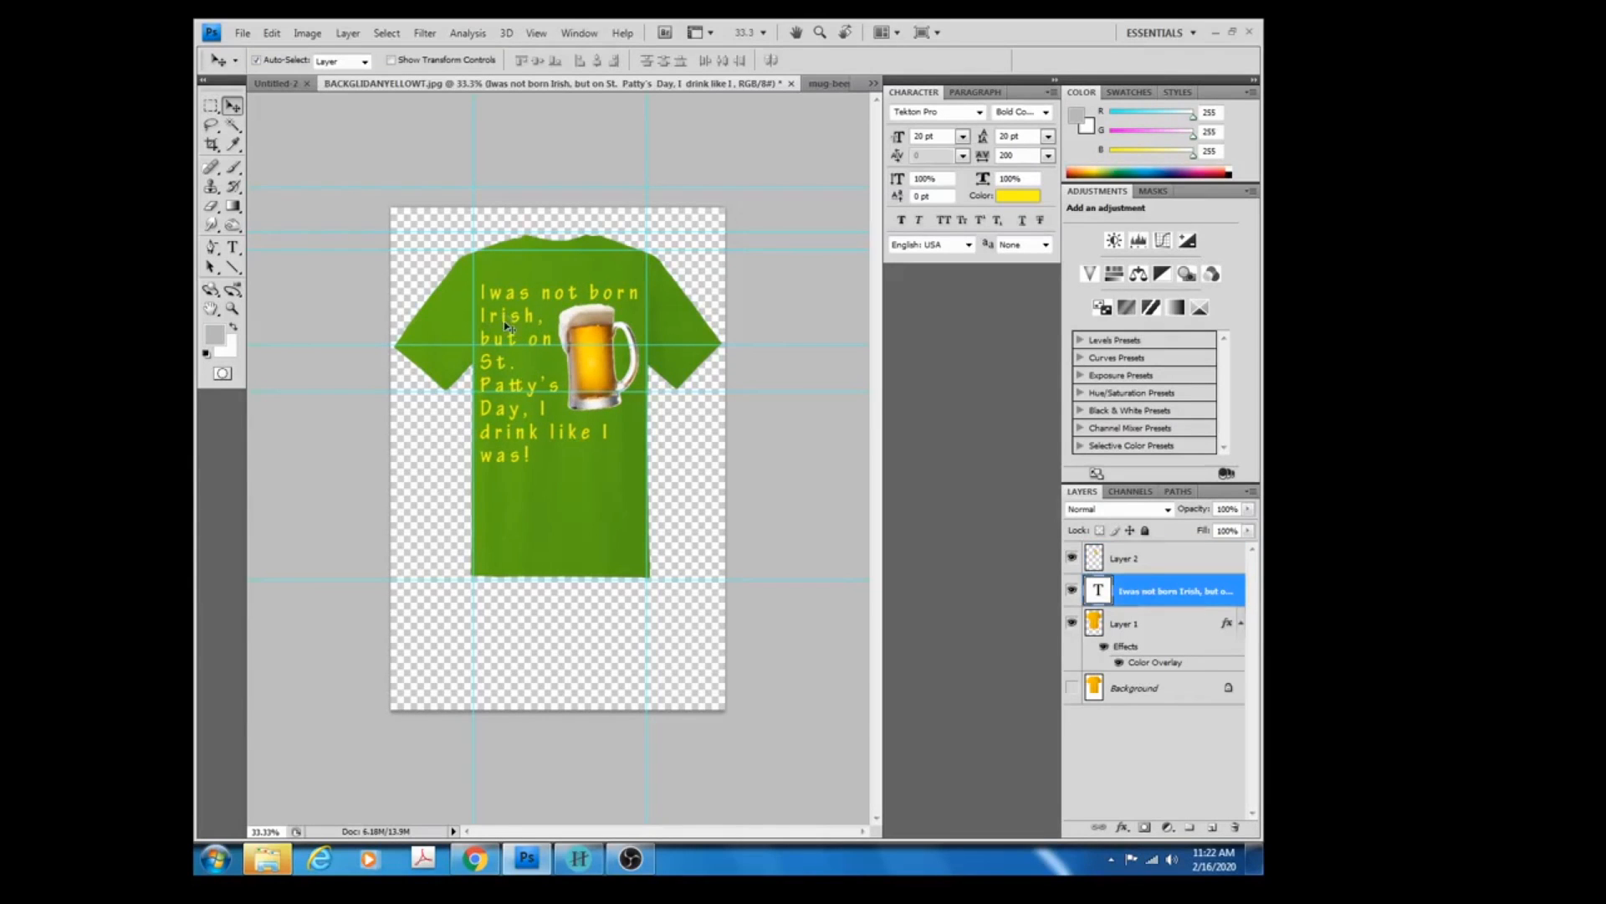
key("Right")
key("Right")
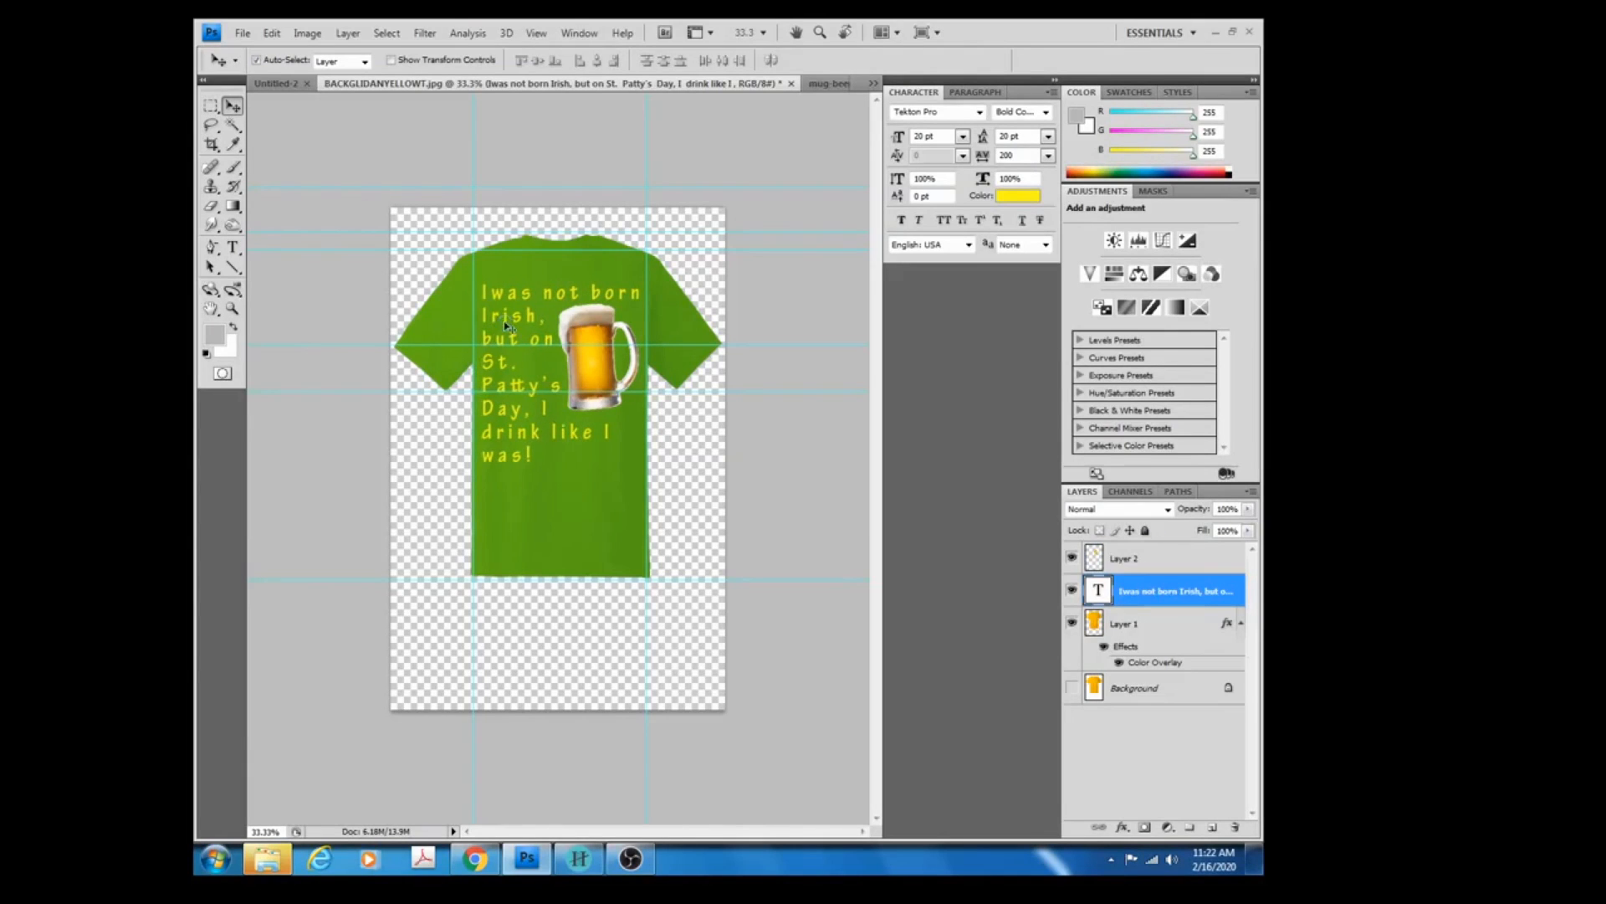
key("Right")
key("Right")
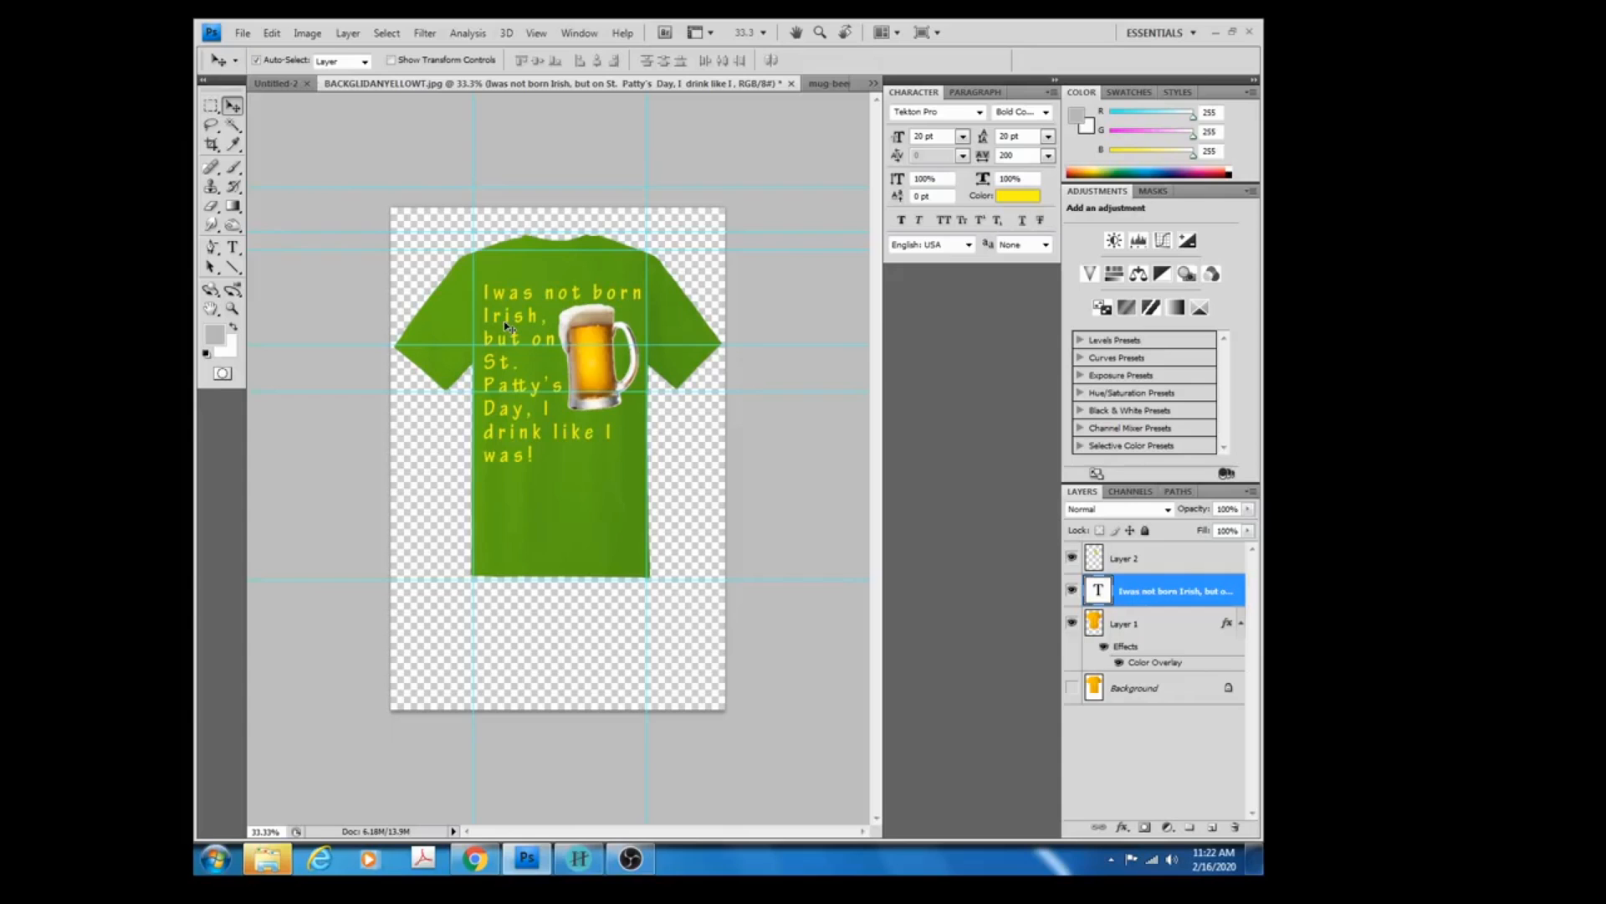
left_click(595, 384)
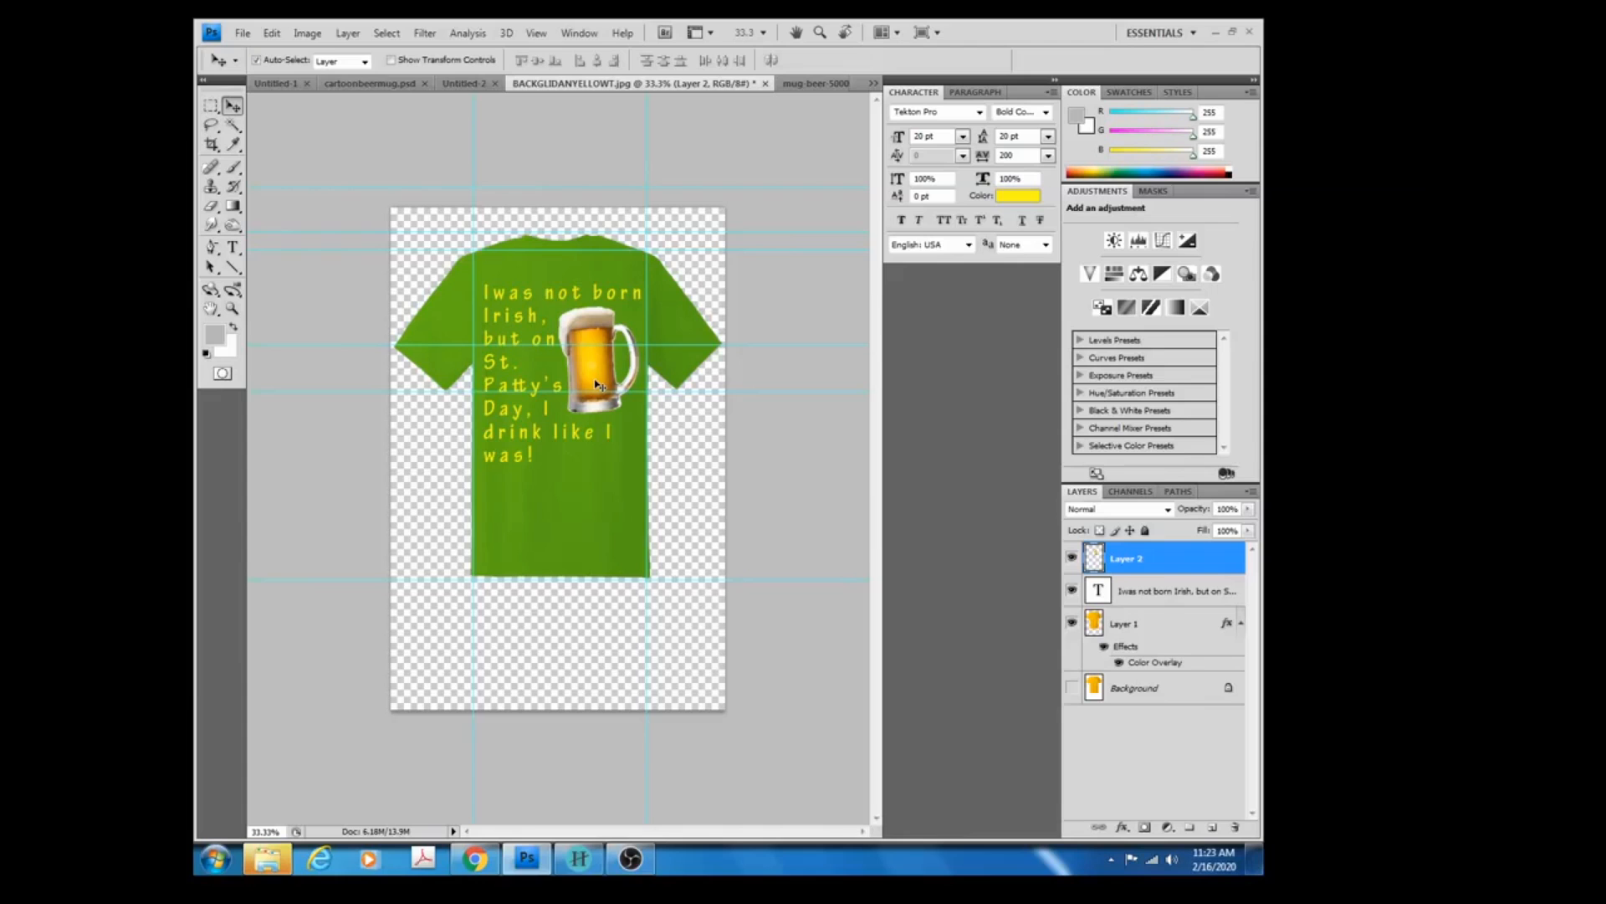
Save the layered design to the Desktop in Photoshop format as Stpattysdaydesign with maximized compatibility.
left_click(244, 34)
left_click(294, 265)
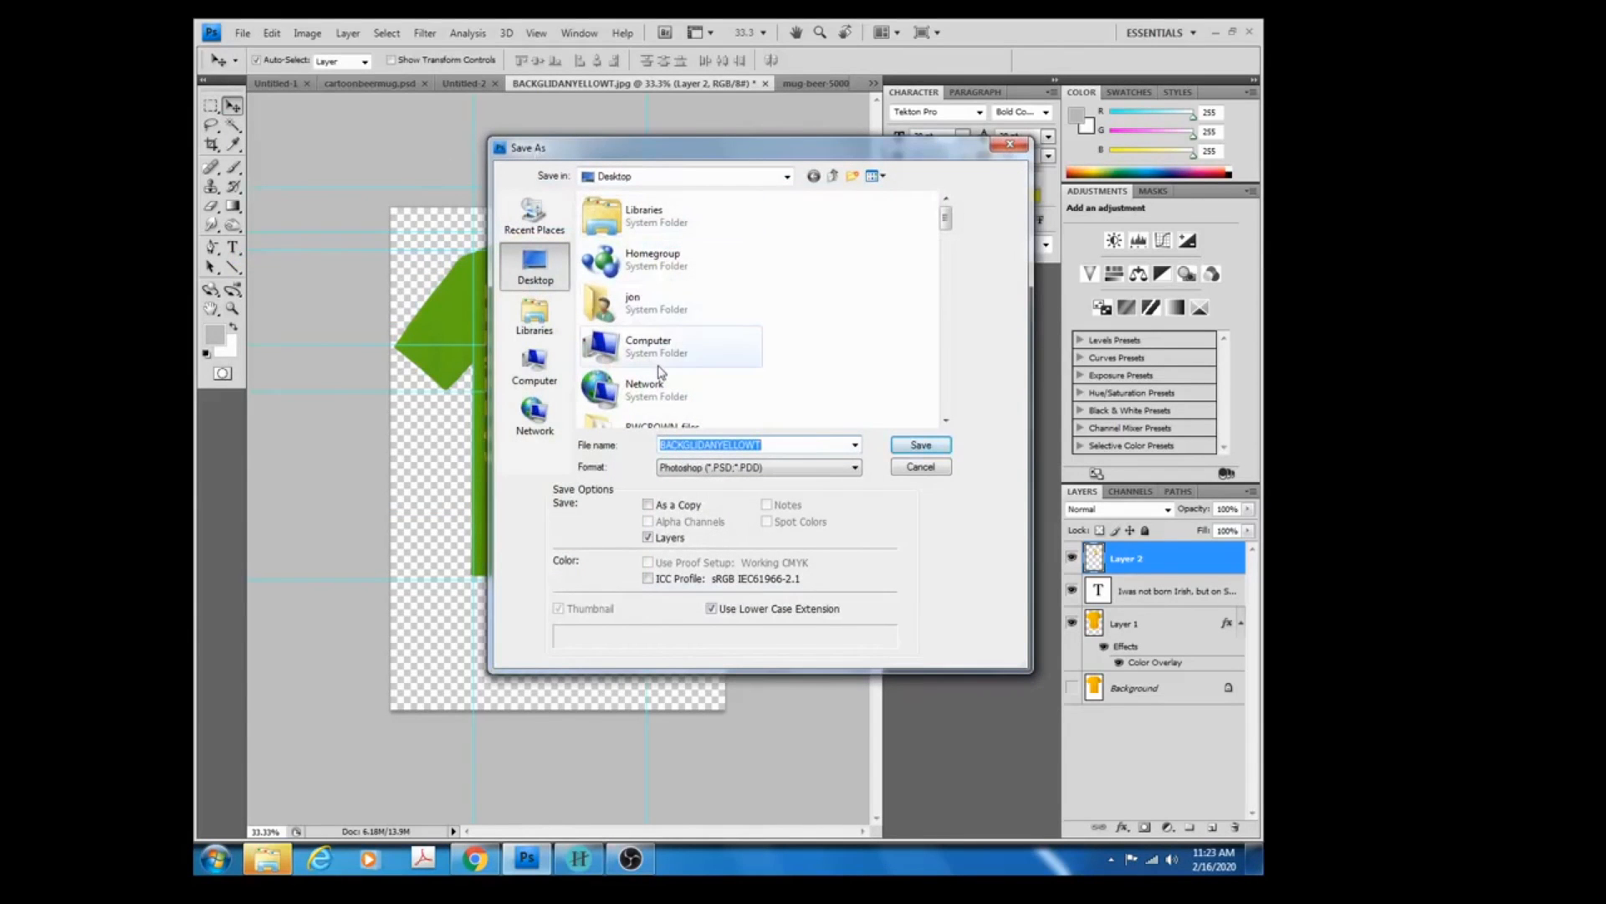
type("Stpatt")
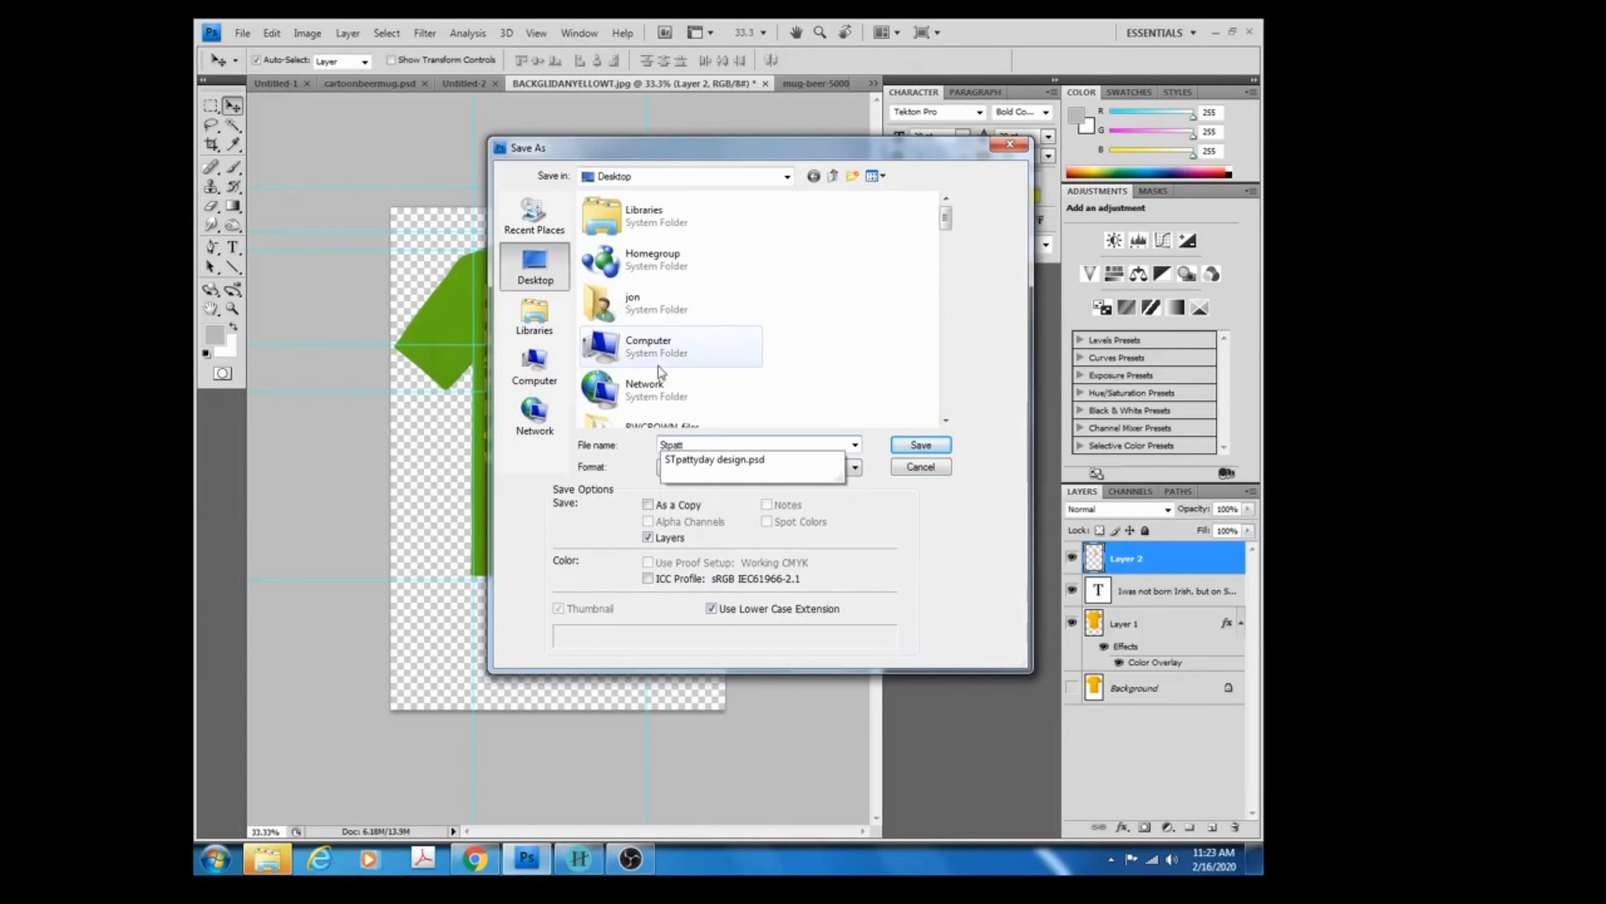
type("ysdaydedsi")
key("BackSpace")
key("BackSpace")
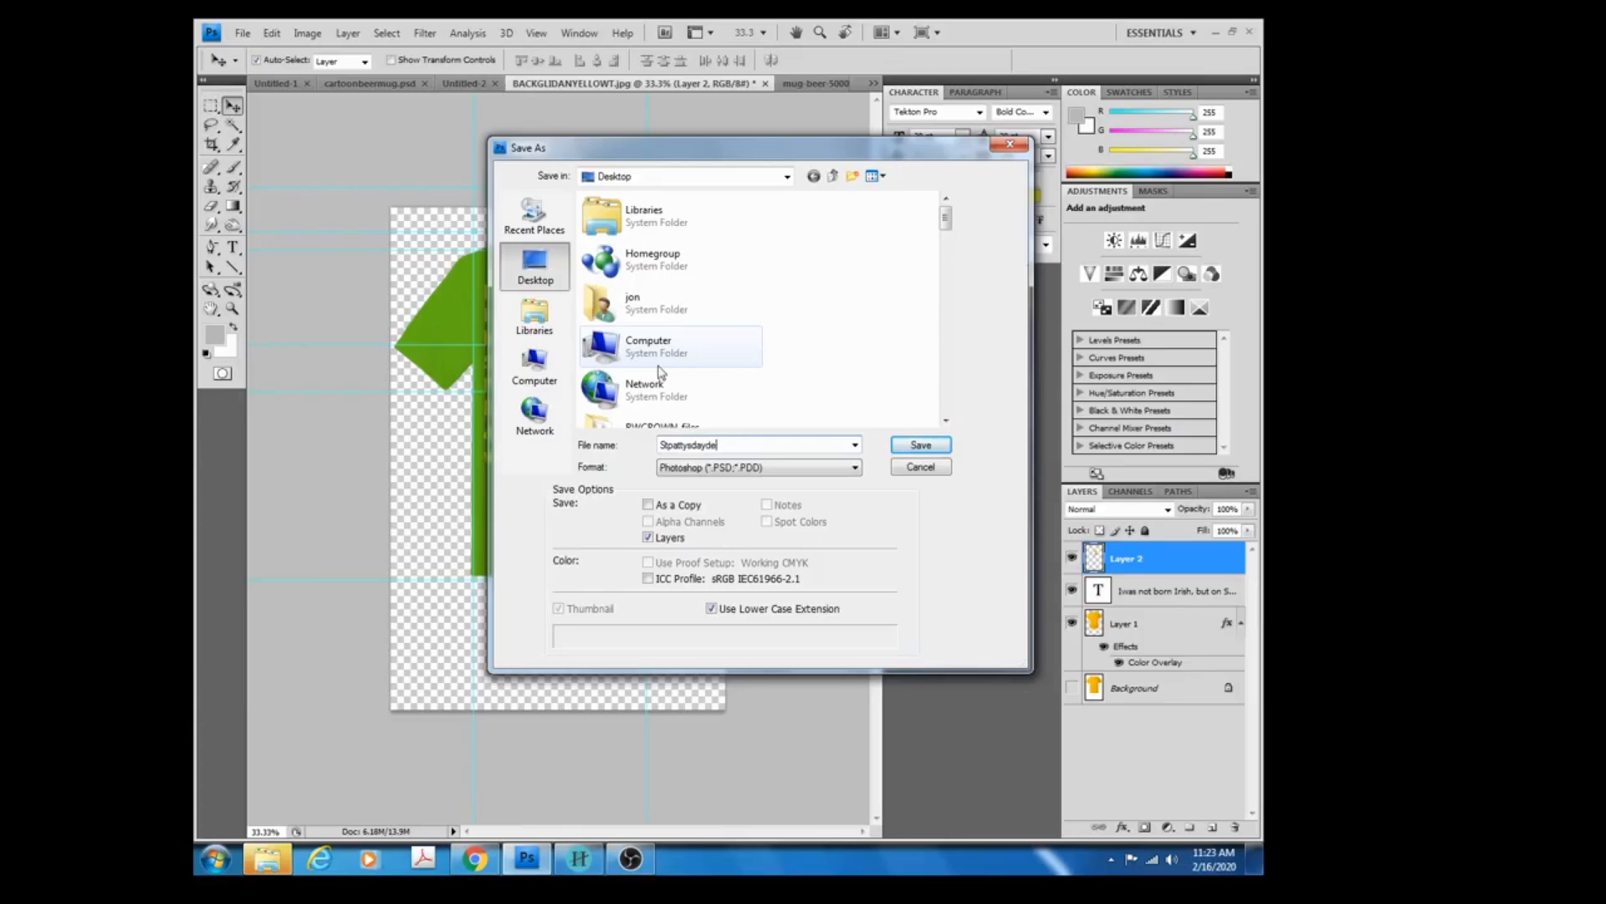
type("sign")
left_click(909, 445)
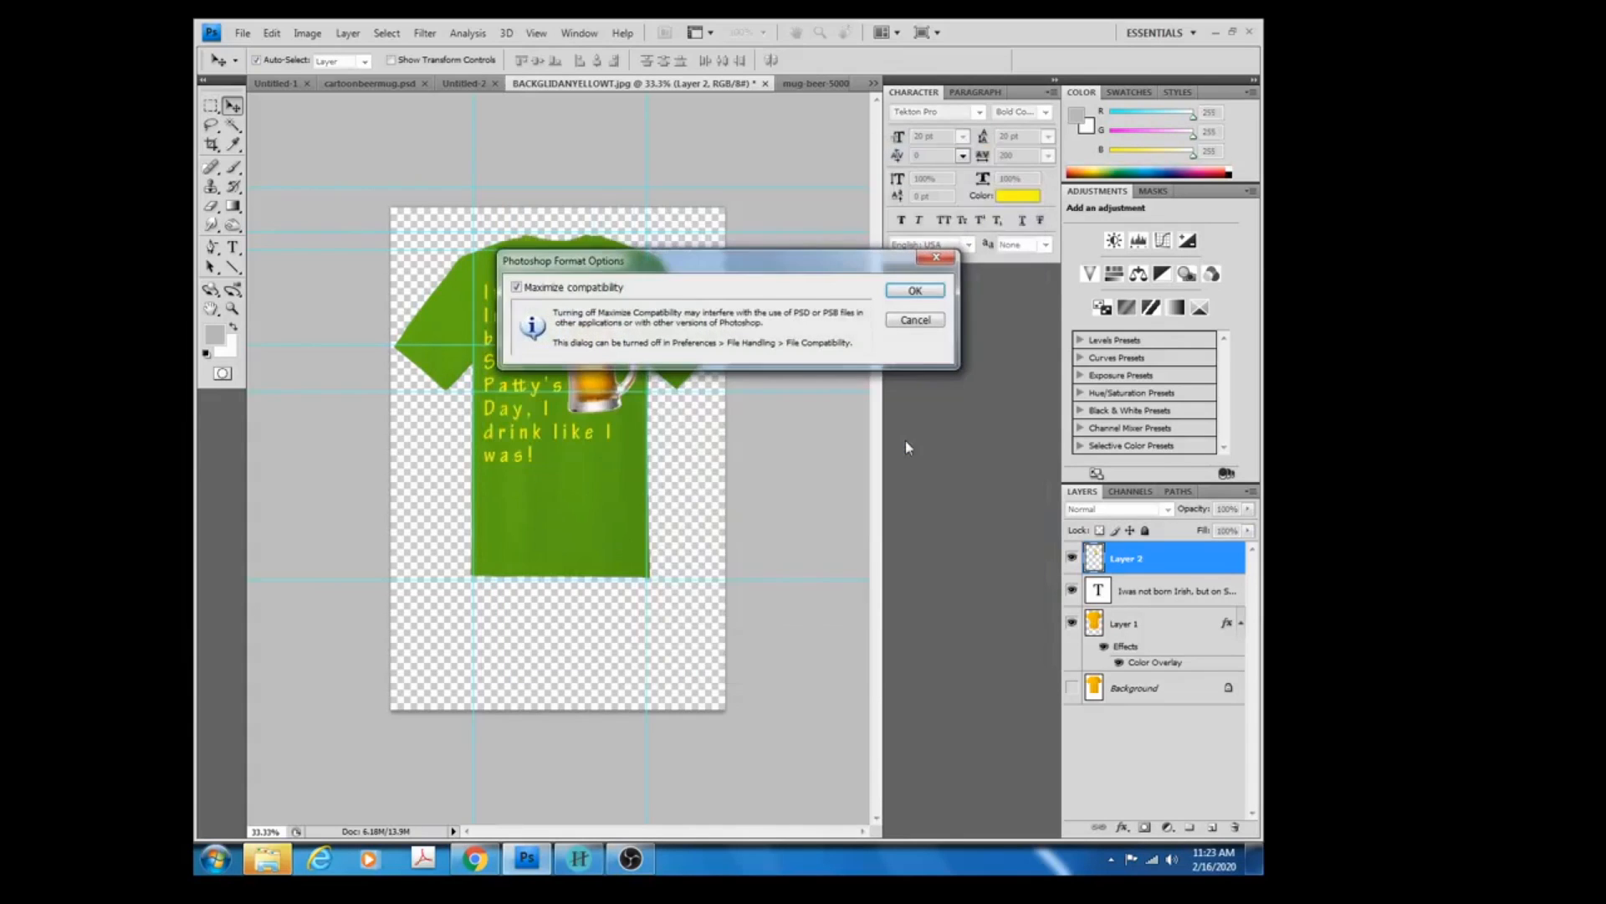
left_click(914, 291)
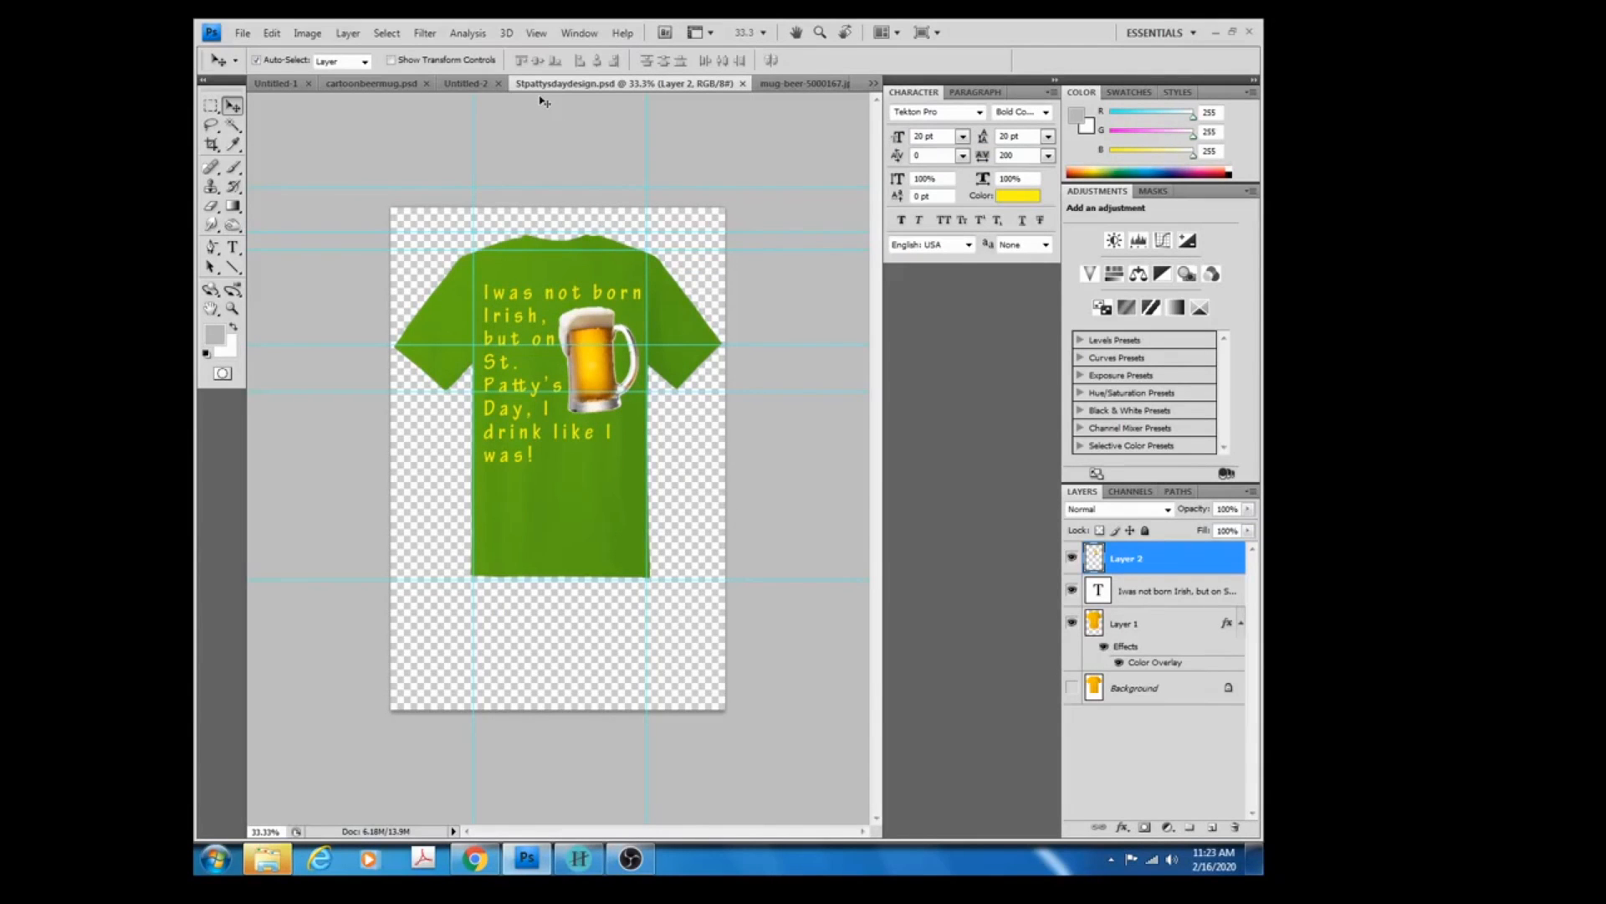
Save a JPEG copy as Stpattysdaydesign.jpg on the Desktop with quality 12 (Maximum) and Baseline ("Standard") format.
left_click(243, 34)
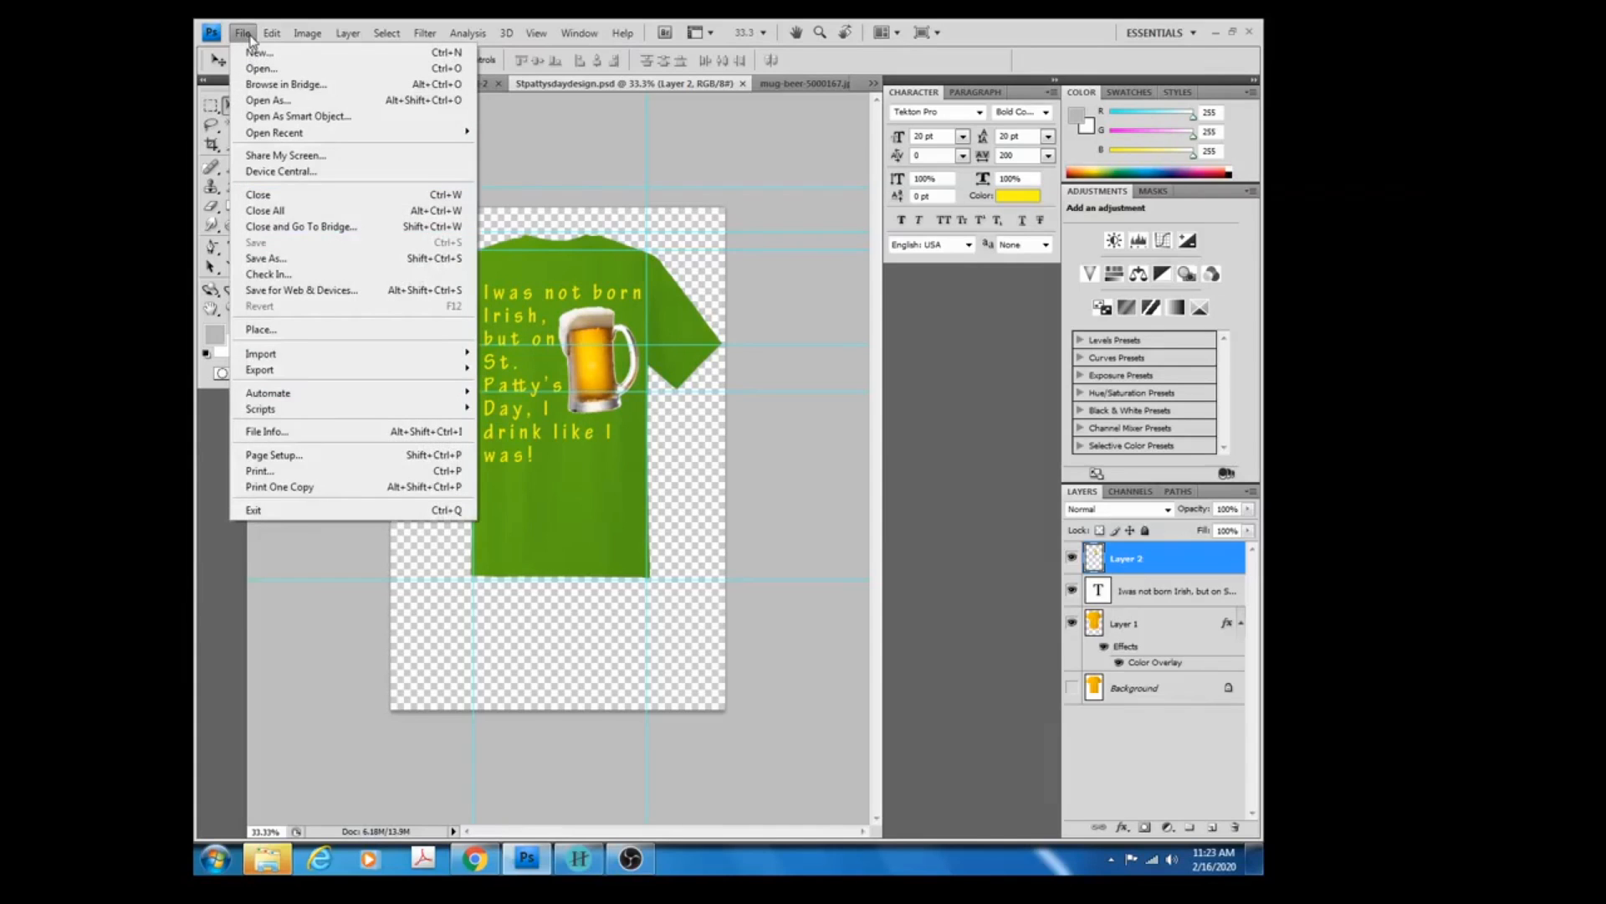
left_click(266, 258)
left_click(747, 467)
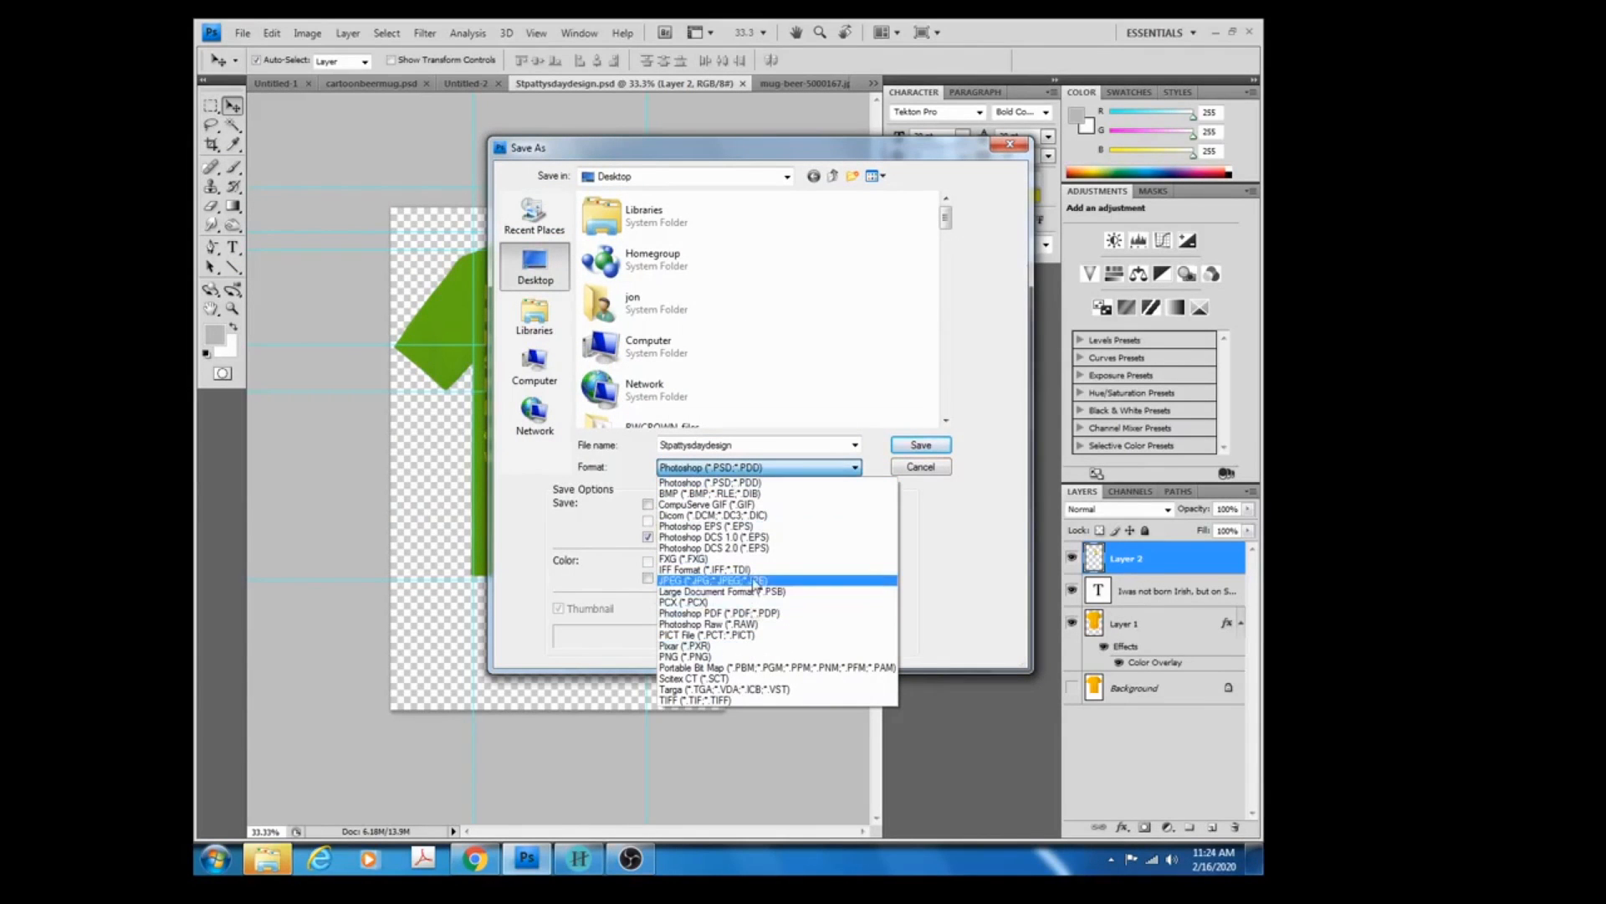
left_click(755, 581)
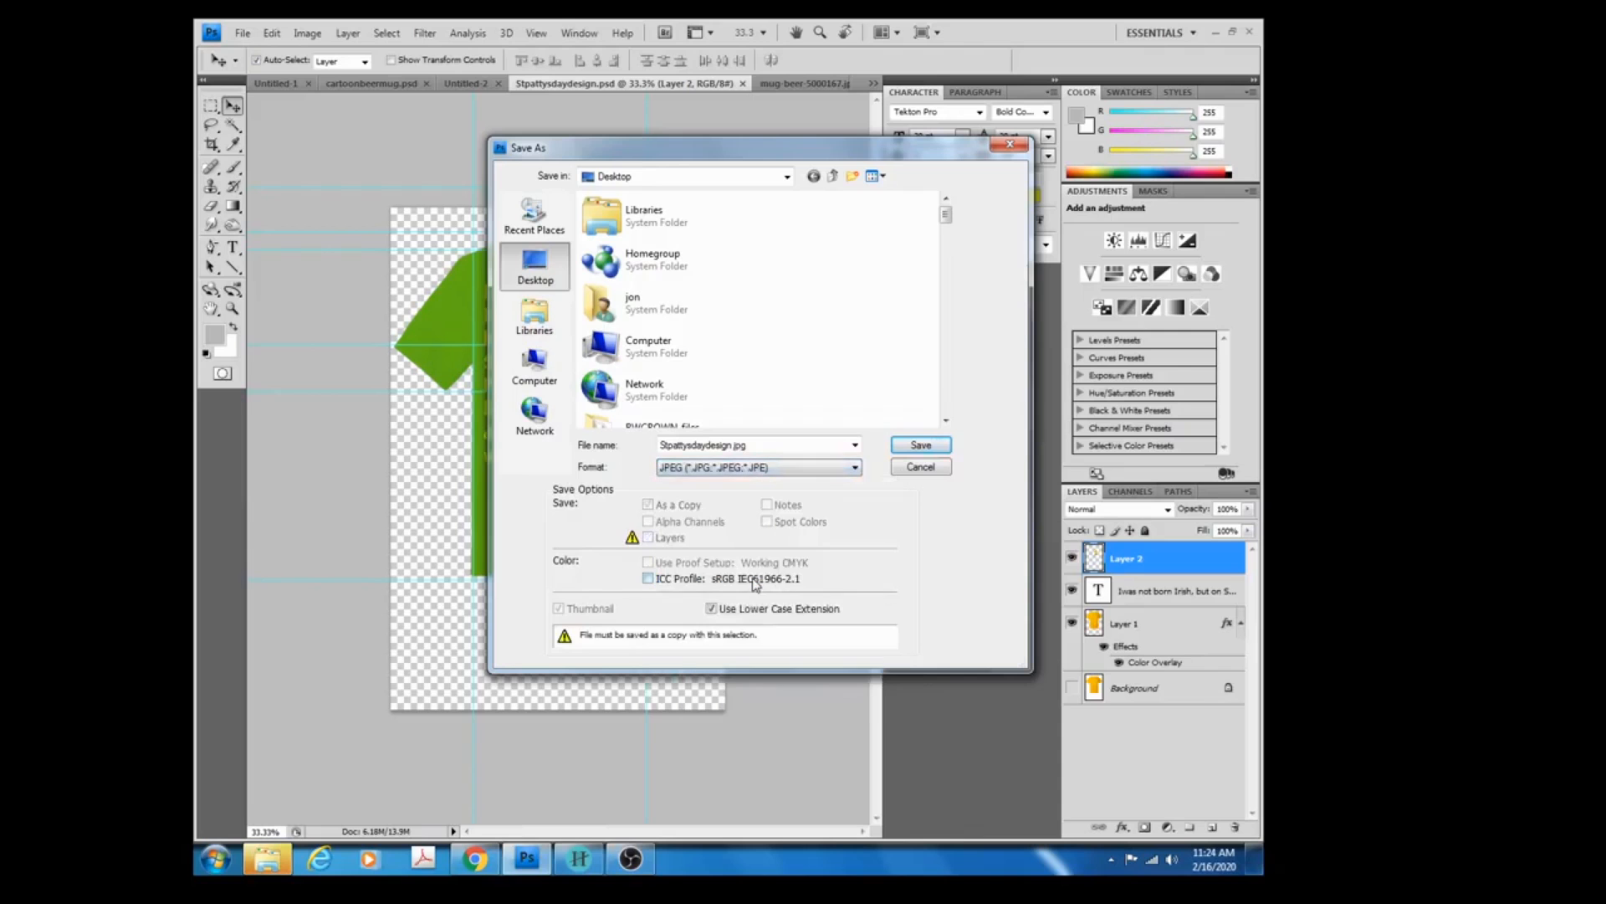
left_click(914, 446)
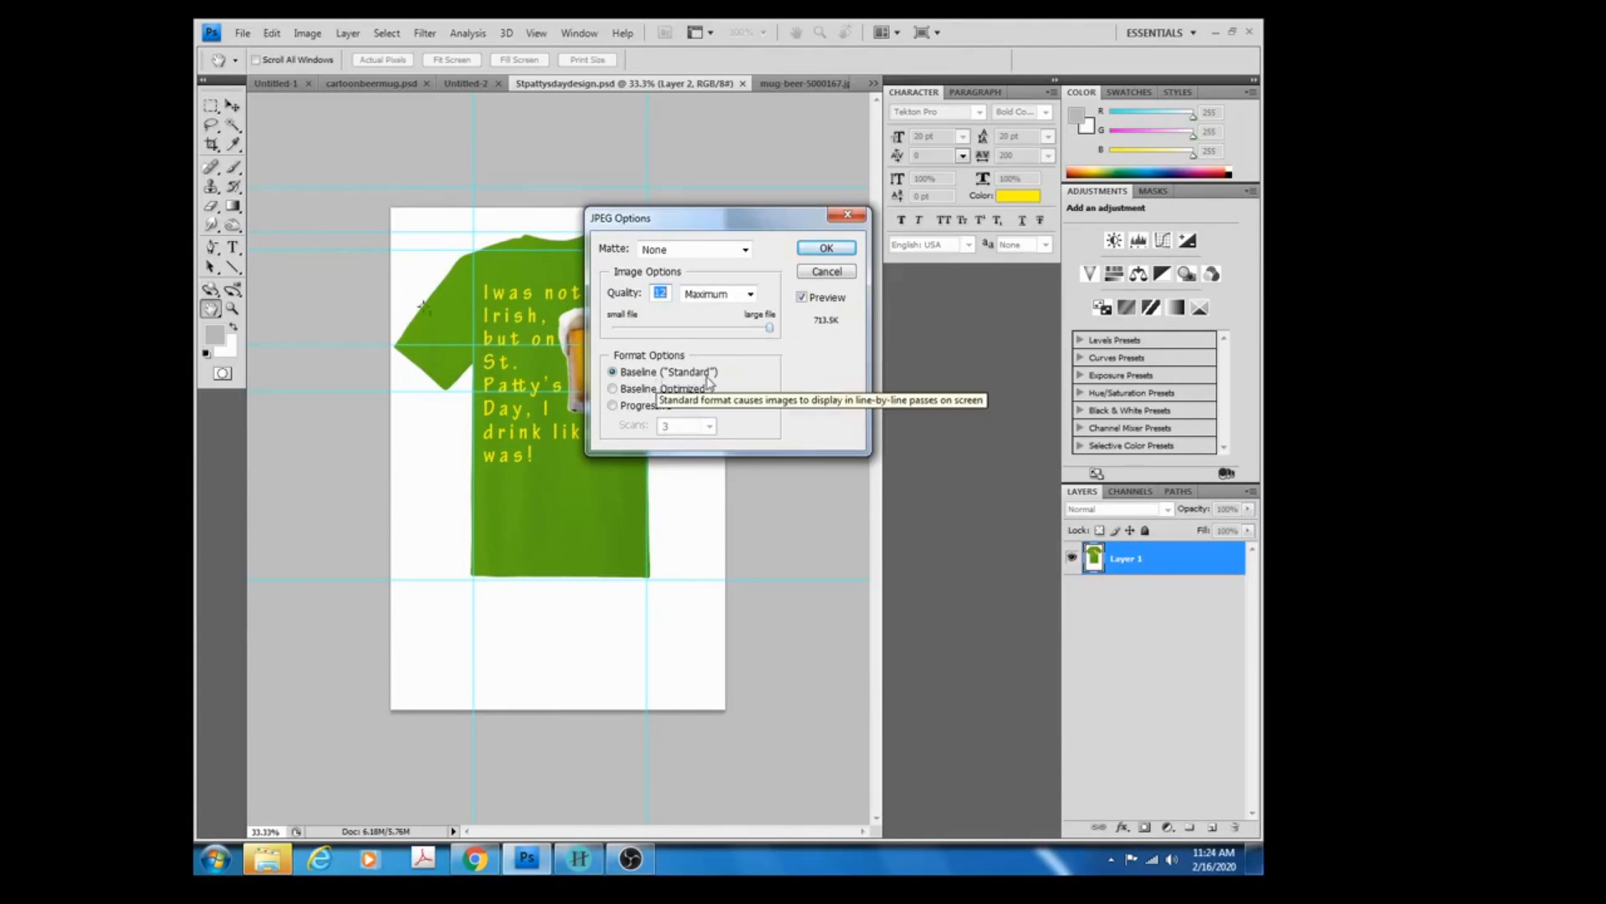
left_click(825, 248)
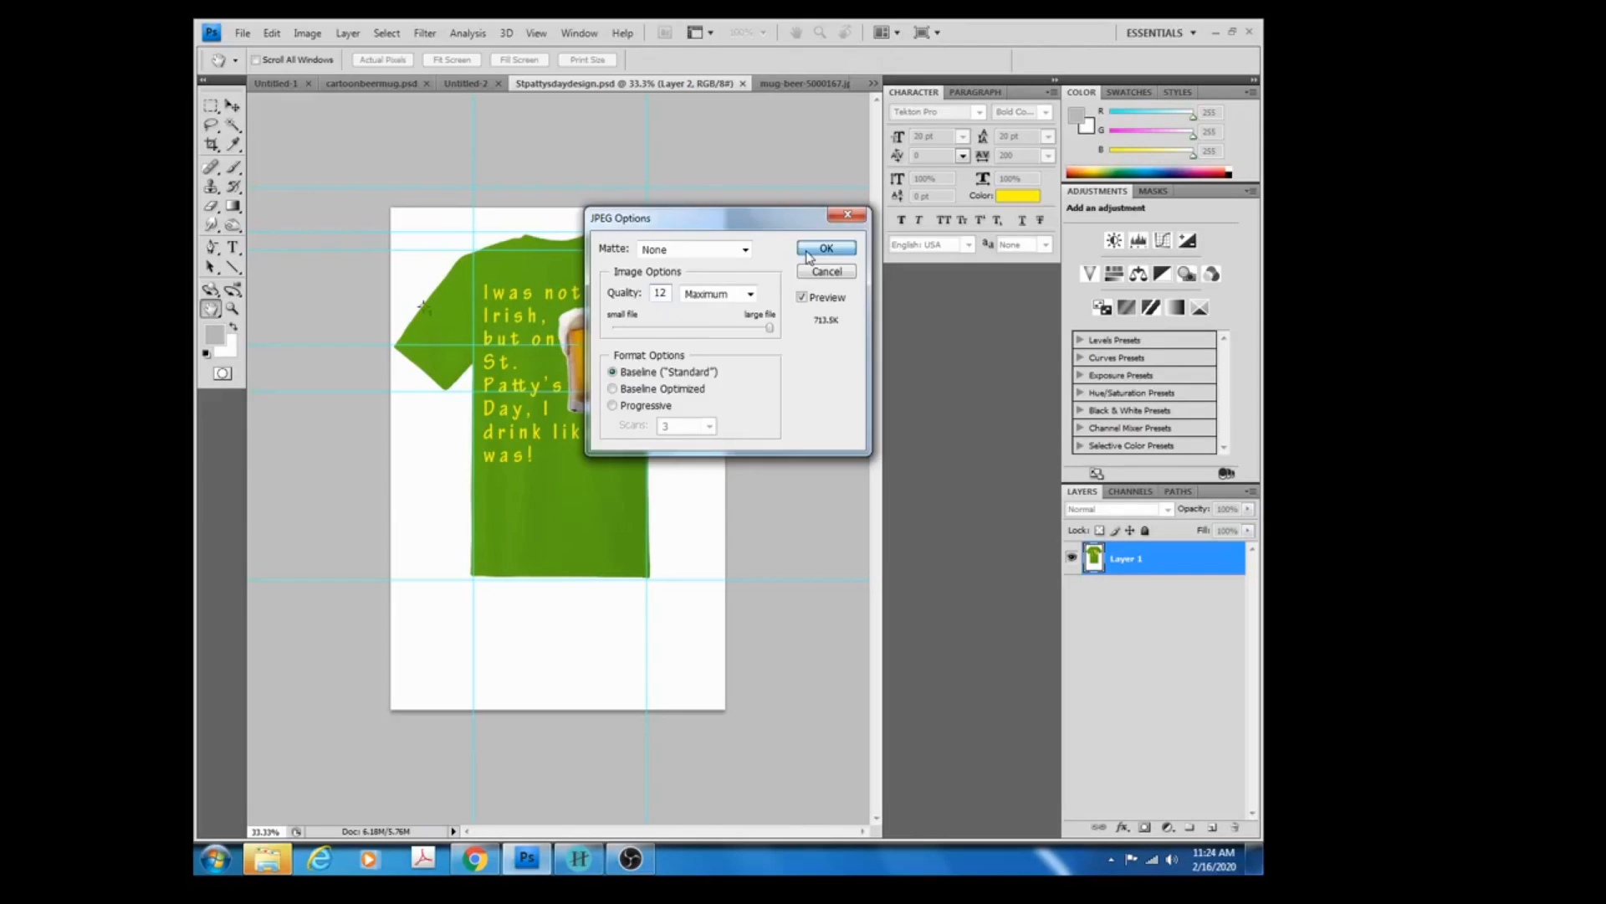